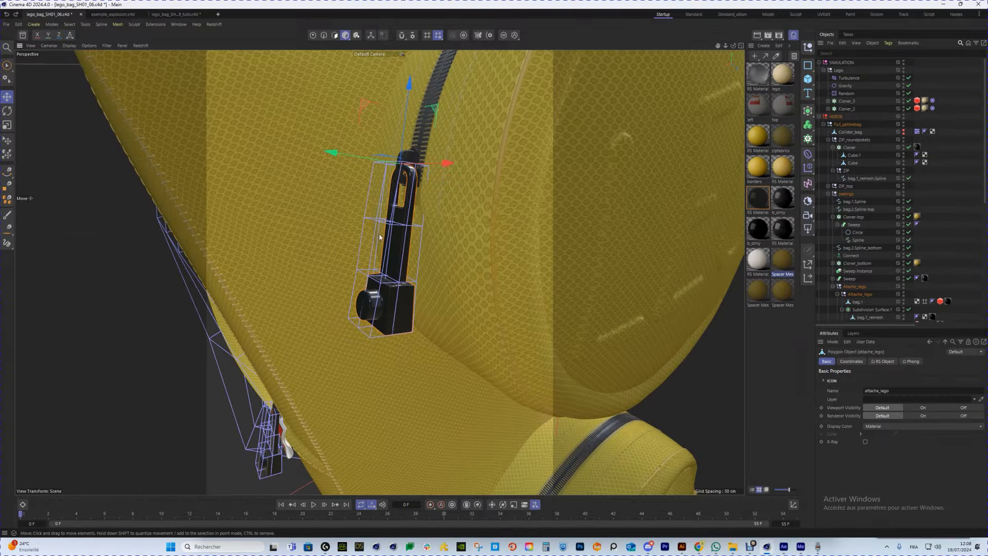
Toggle the FFD deformer on the attache_lego zipper puller off and on to compare its shape
{"action": "middle_click_drag", "start_coordinate": [379, 237], "coordinate": [408, 285], "text": "alt"}
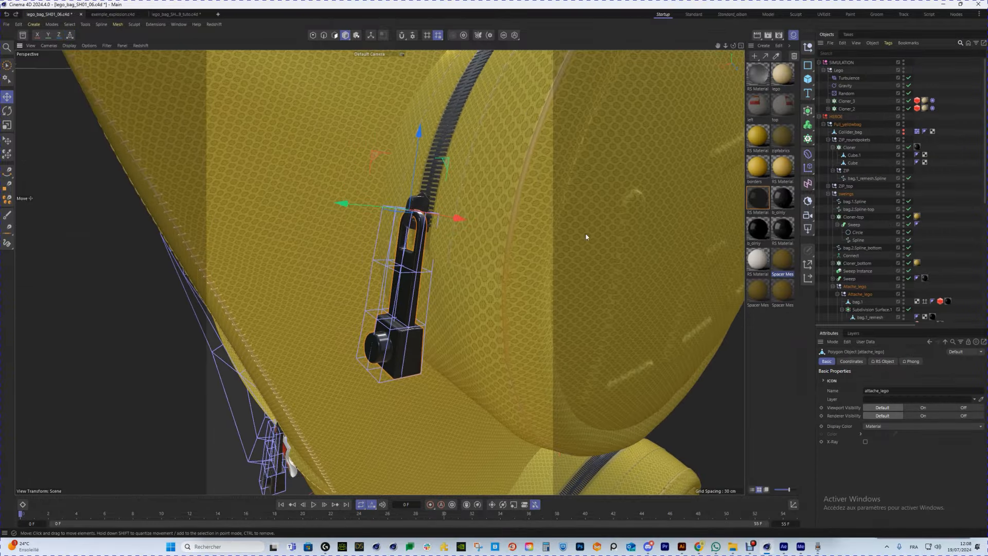
{"action": "left_click_drag", "start_coordinate": [404, 319], "coordinate": [421, 233], "text": "alt"}
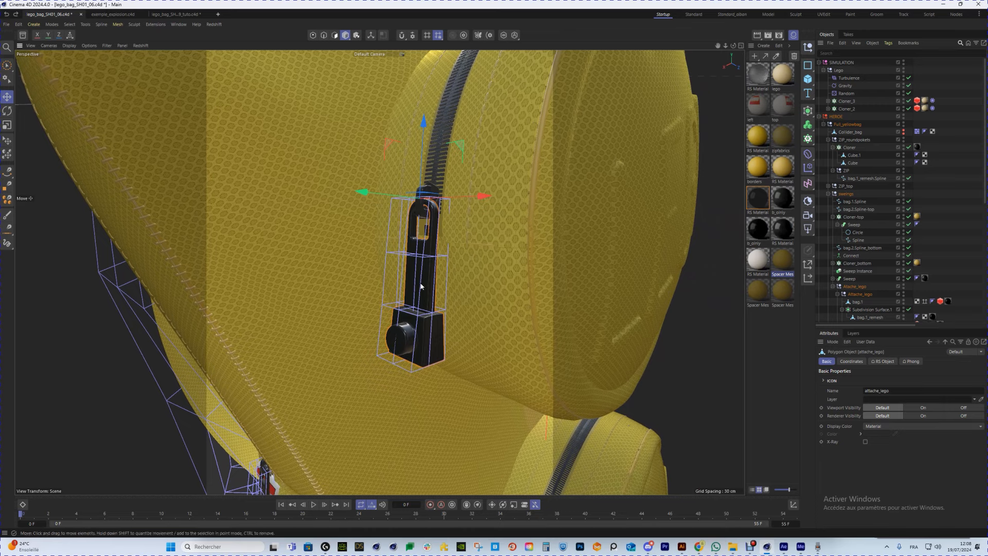
{"action": "scroll", "coordinate": [882, 130], "scroll_direction": "down", "scroll_amount": 5}
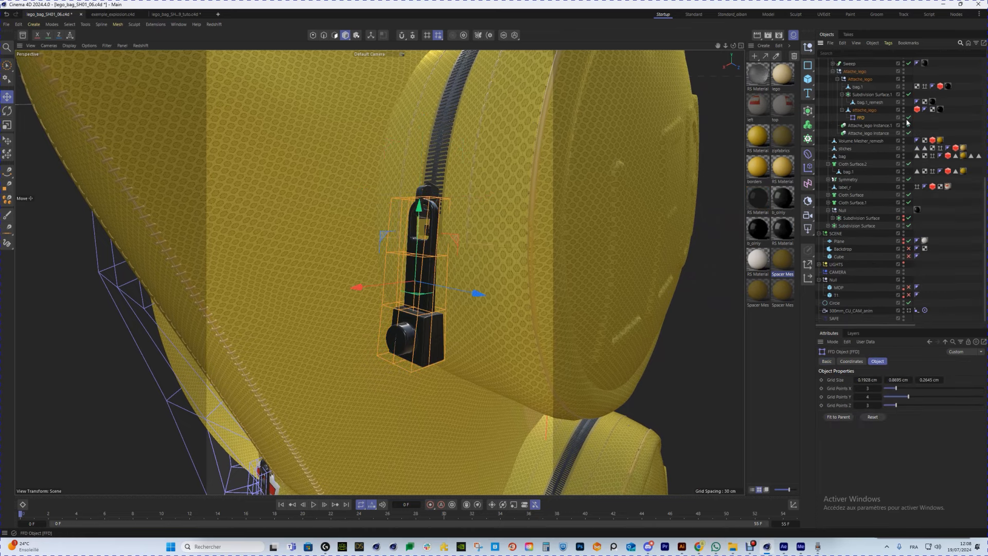
{"action": "left_click_drag", "start_coordinate": [404, 261], "coordinate": [454, 268], "text": "alt"}
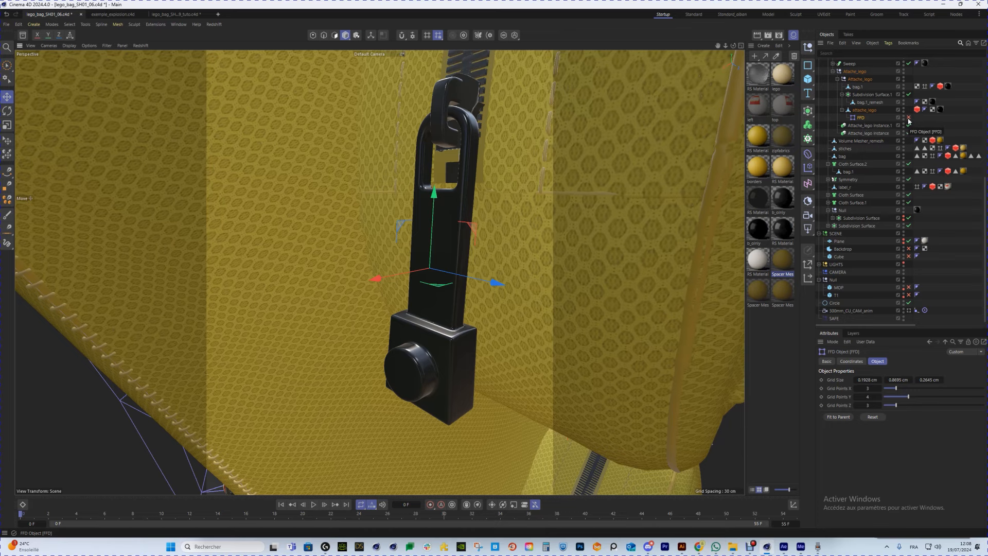
{"action": "left_click_drag", "start_coordinate": [492, 222], "coordinate": [565, 225], "text": "alt"}
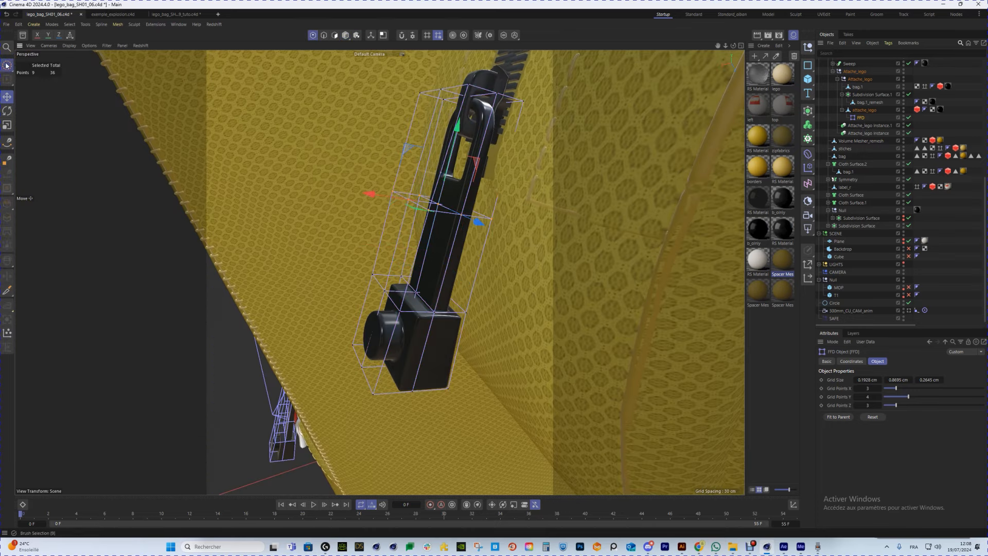
Select the lower 18 control points of the puller's FFD cage and scale them along the cage's red X axis
{"action": "left_click_drag", "start_coordinate": [55, 101], "coordinate": [548, 393], "text": "alt"}
{"action": "key", "text": "t"}
{"action": "left_click_drag", "start_coordinate": [440, 286], "coordinate": [345, 309], "text": "alt"}
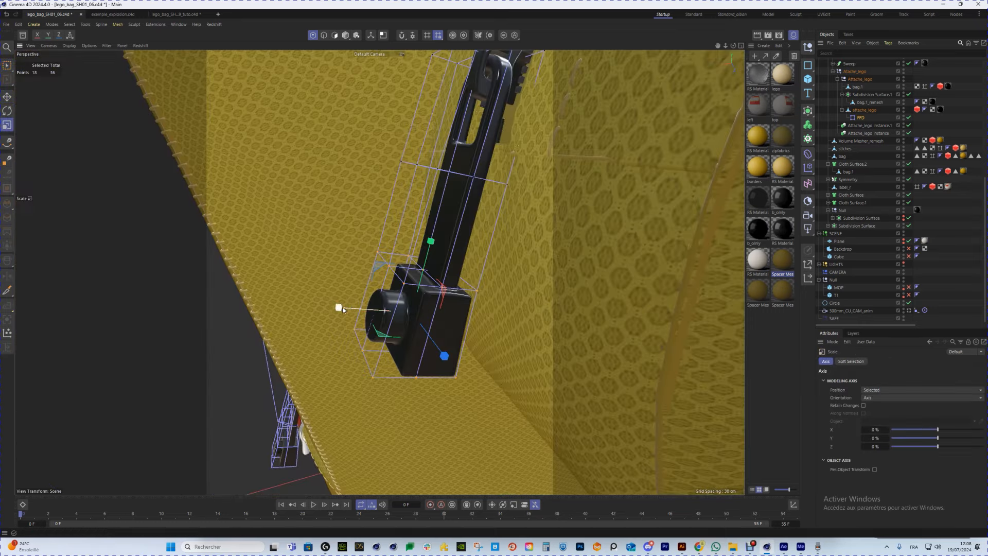
{"action": "left_click_drag", "start_coordinate": [328, 275], "coordinate": [267, 283], "text": "alt"}
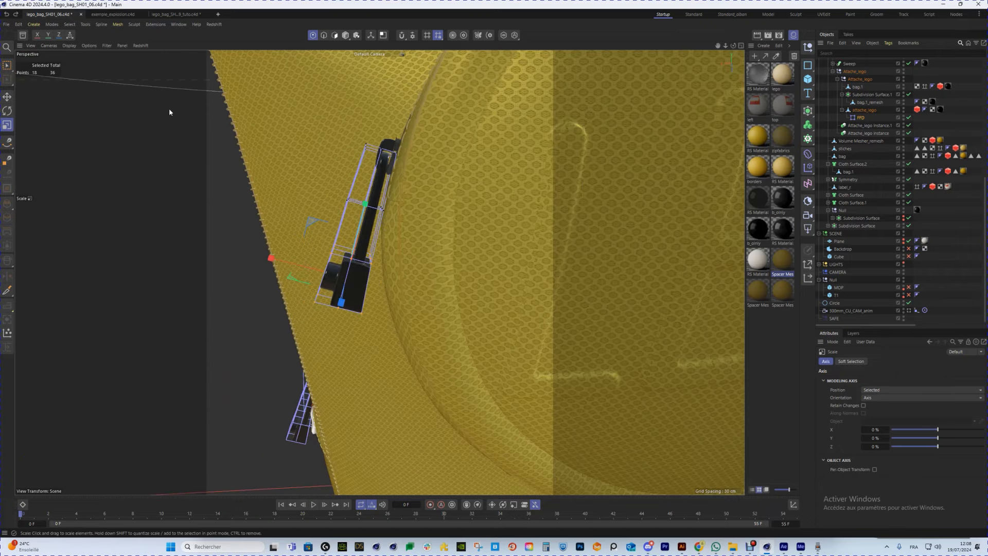
Examine the Attache_lego instances placed on the bag's other zips
{"action": "scroll", "coordinate": [298, 232], "scroll_direction": "down", "scroll_amount": 3}
{"action": "left_click_drag", "start_coordinate": [298, 233], "coordinate": [412, 241], "text": "alt"}
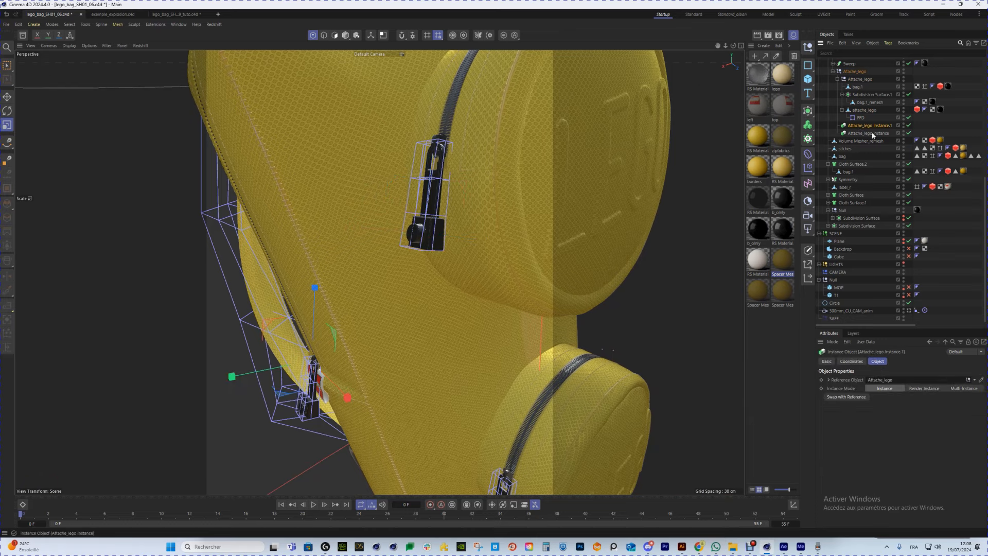
{"action": "left_click_drag", "start_coordinate": [432, 218], "coordinate": [444, 214], "text": "alt"}
Disable bag.1_remesh.Spline under ZIP to hide the round pocket's zipper teeth, and select the bag mesh
{"action": "scroll", "coordinate": [425, 216], "scroll_direction": "down", "scroll_amount": 3}
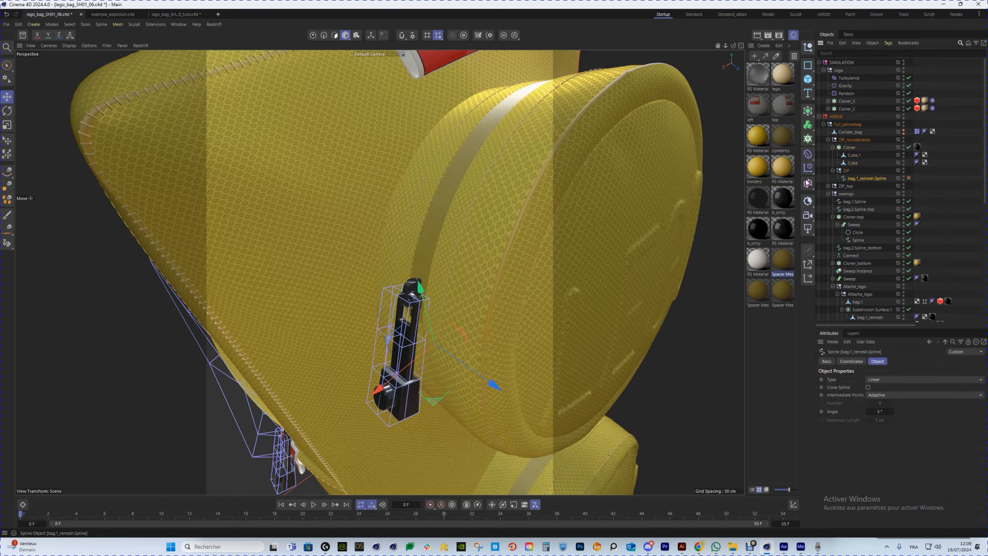
{"action": "left_click_drag", "start_coordinate": [472, 206], "coordinate": [438, 205], "text": "alt"}
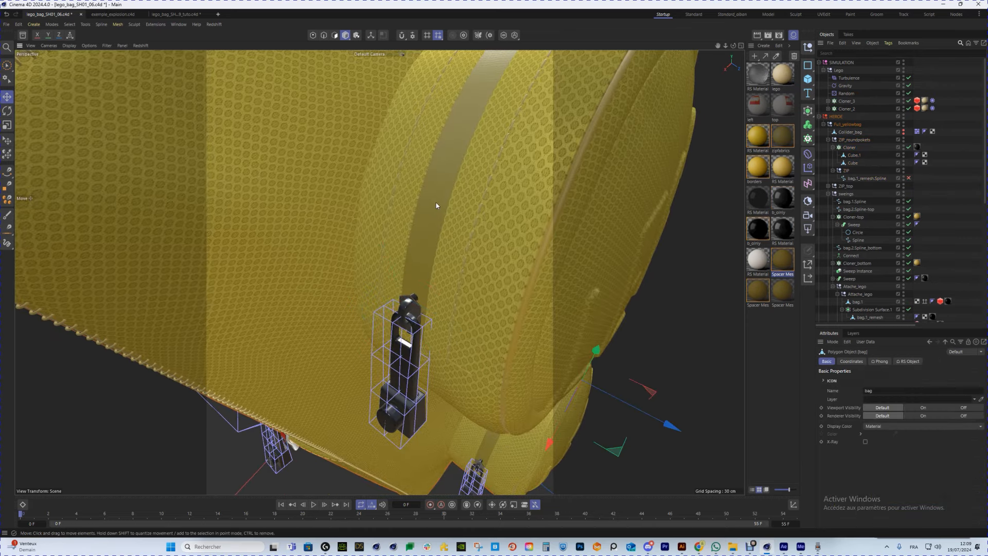
{"action": "scroll", "coordinate": [405, 221], "scroll_direction": "down", "scroll_amount": 1}
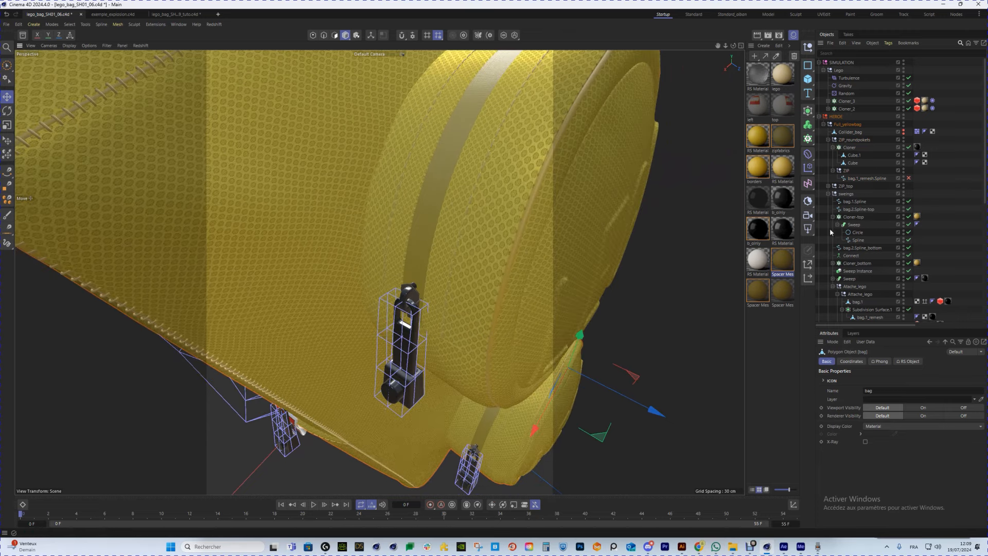
{"action": "scroll", "coordinate": [851, 172], "scroll_direction": "down", "scroll_amount": 3}
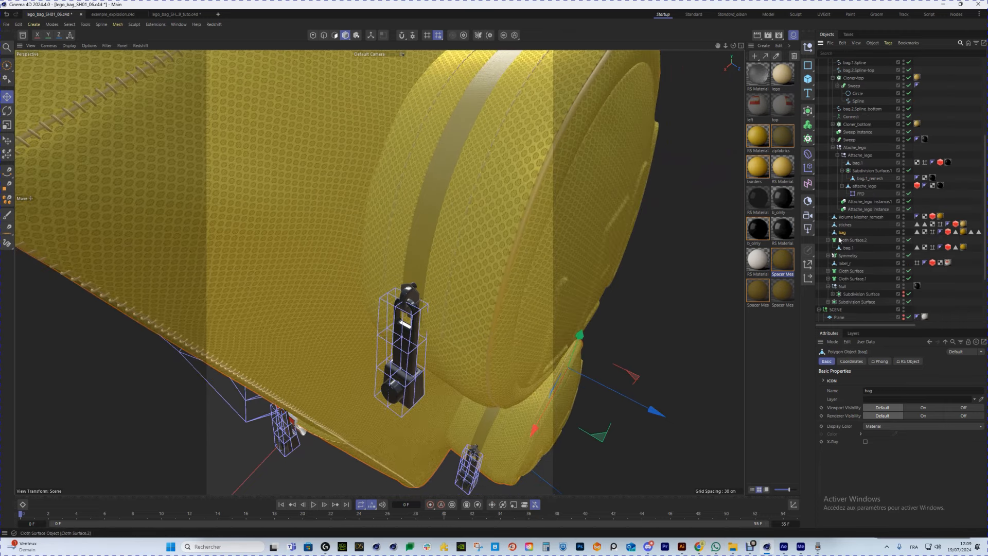
Display the viewport with Gouraud Shading (Lines) to show the bag's topology around the round pocket
{"action": "left_click", "coordinate": [70, 46]}
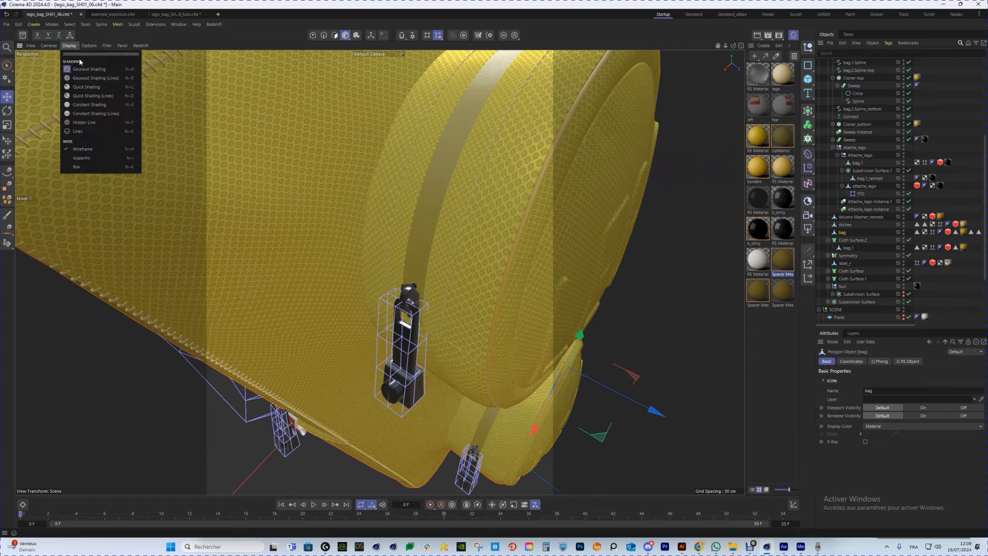
{"action": "left_click", "coordinate": [101, 80]}
{"action": "left_click_drag", "start_coordinate": [407, 184], "coordinate": [369, 17], "text": "alt"}
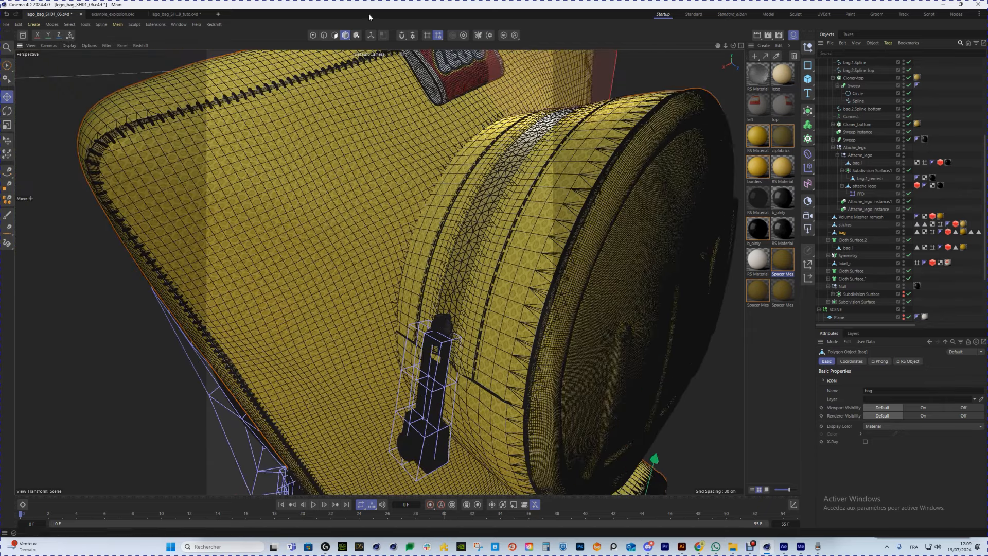
Select the polygons of the zip strip around the round pocket with Fill Selection on the bag mesh
{"action": "left_click", "coordinate": [335, 36]}
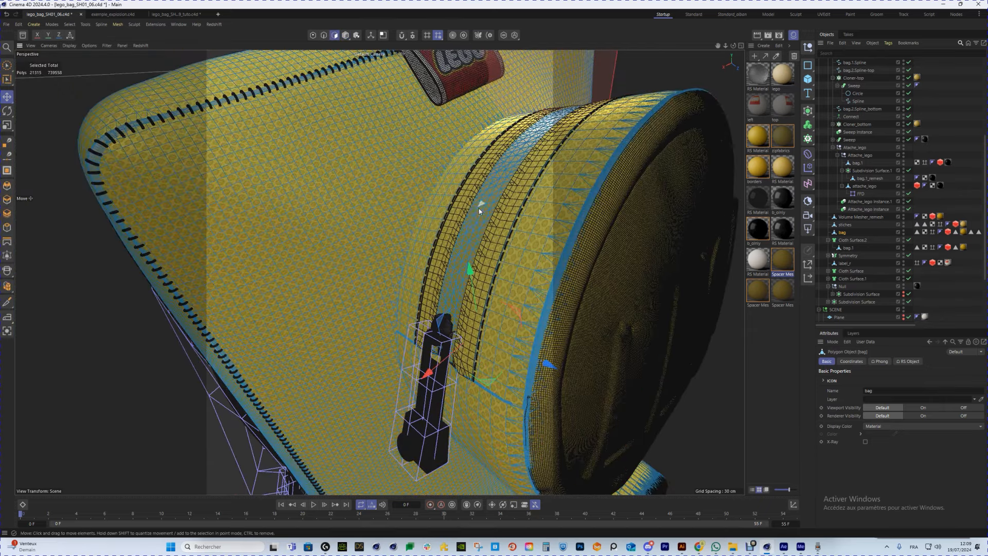
{"action": "scroll", "coordinate": [457, 247], "scroll_direction": "up", "scroll_amount": 4}
{"action": "key", "text": "u"}
{"action": "key", "text": "f"}
{"action": "scroll", "coordinate": [455, 241], "scroll_direction": "up", "scroll_amount": 2}
{"action": "left_click", "coordinate": [455, 239]}
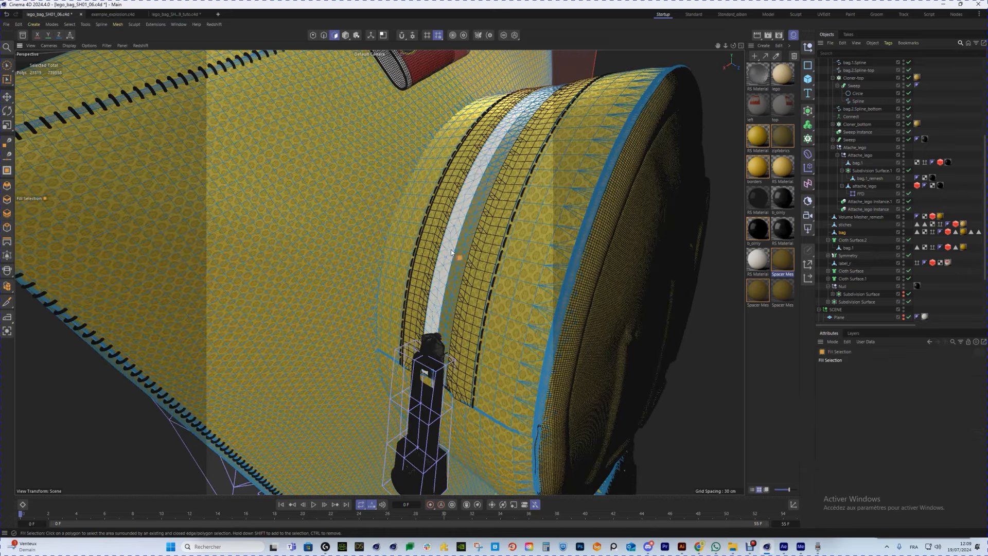
{"action": "left_click", "coordinate": [70, 24]}
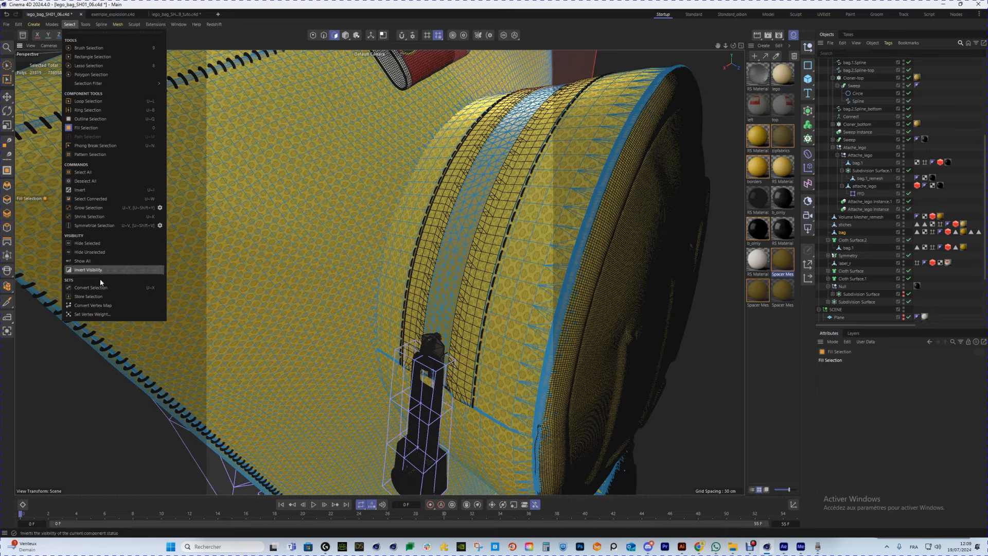
{"action": "left_click", "coordinate": [440, 279]}
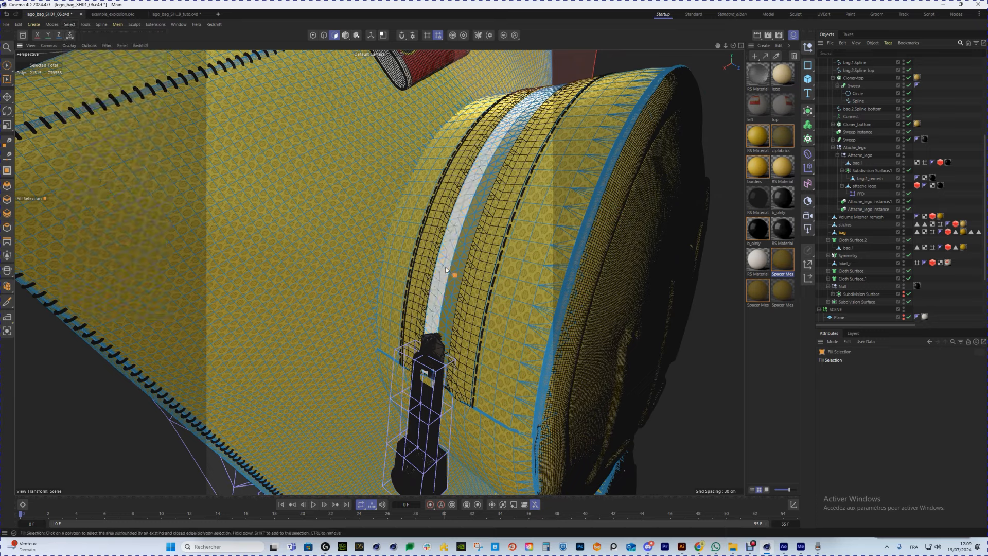
{"action": "left_click", "coordinate": [446, 270]}
Split the selected zip strip into a separate object and isolate it from the rest of the bag
{"action": "right_click", "coordinate": [457, 260]}
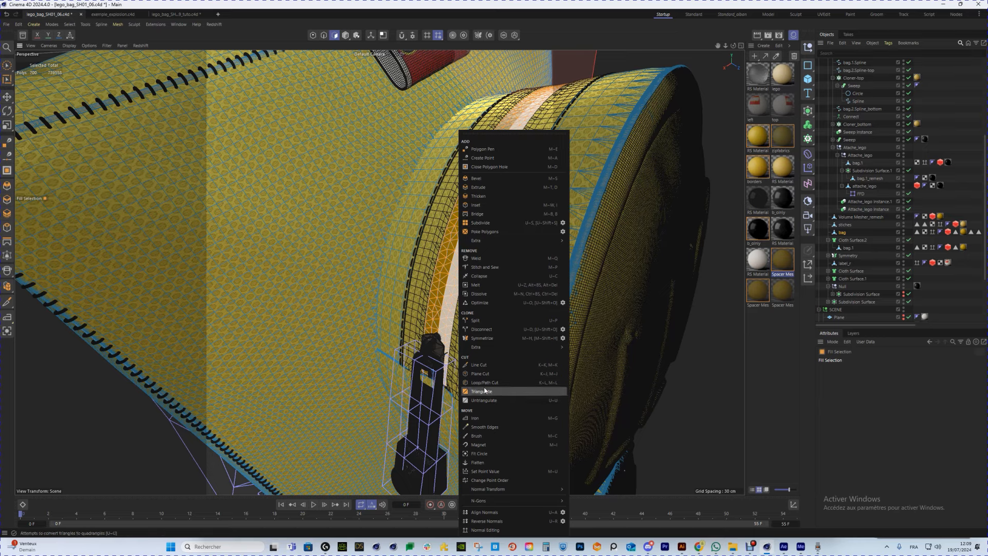
{"action": "left_click", "coordinate": [495, 319]}
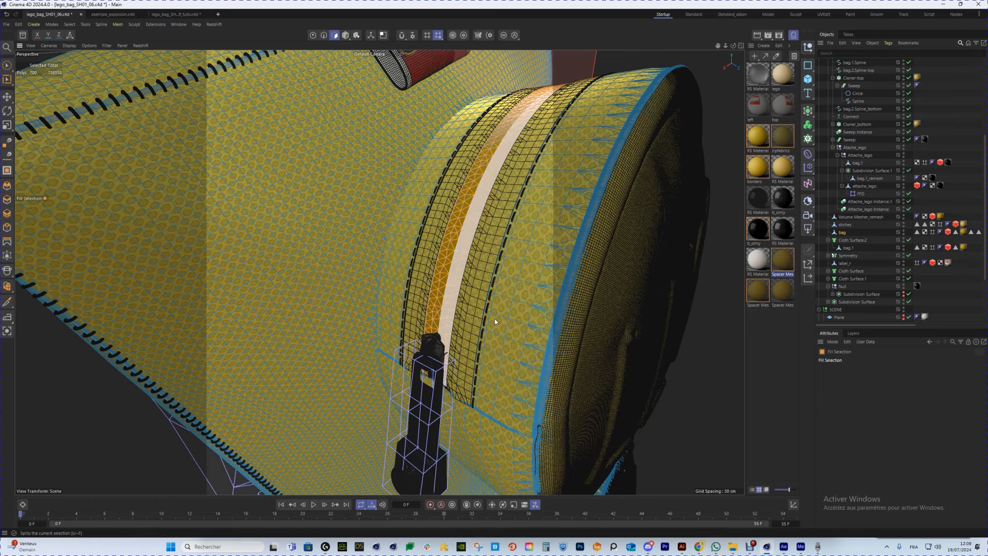
{"action": "left_click", "coordinate": [904, 232]}
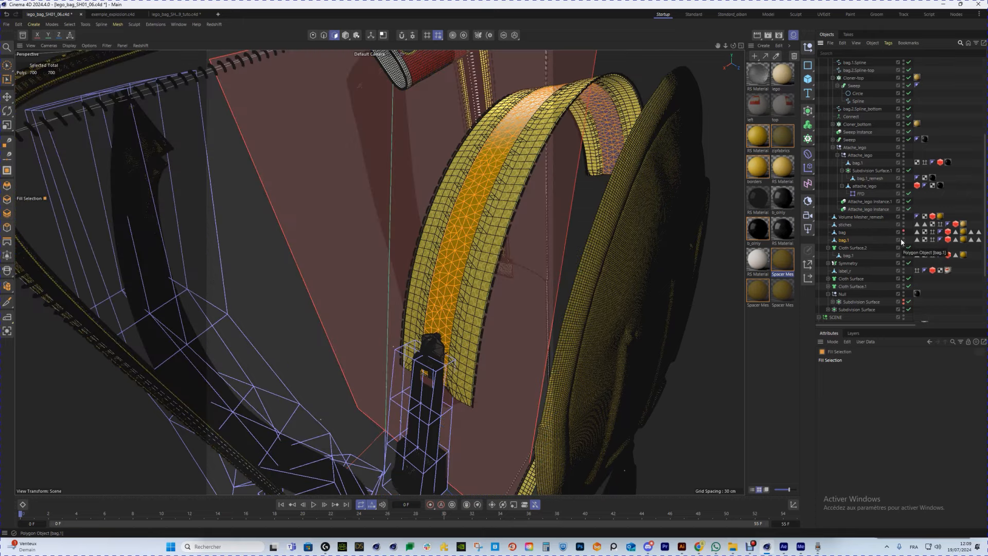
{"action": "left_click", "coordinate": [504, 35]}
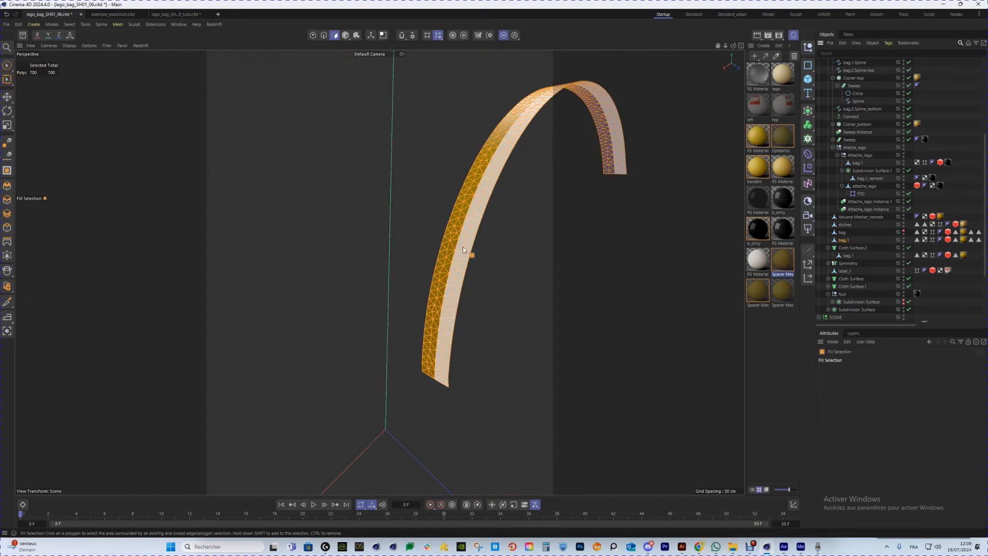
Apply a Remesh generator to the split strip bag.1 to turn its triangles into an even quad grid
{"action": "left_click", "coordinate": [843, 241]}
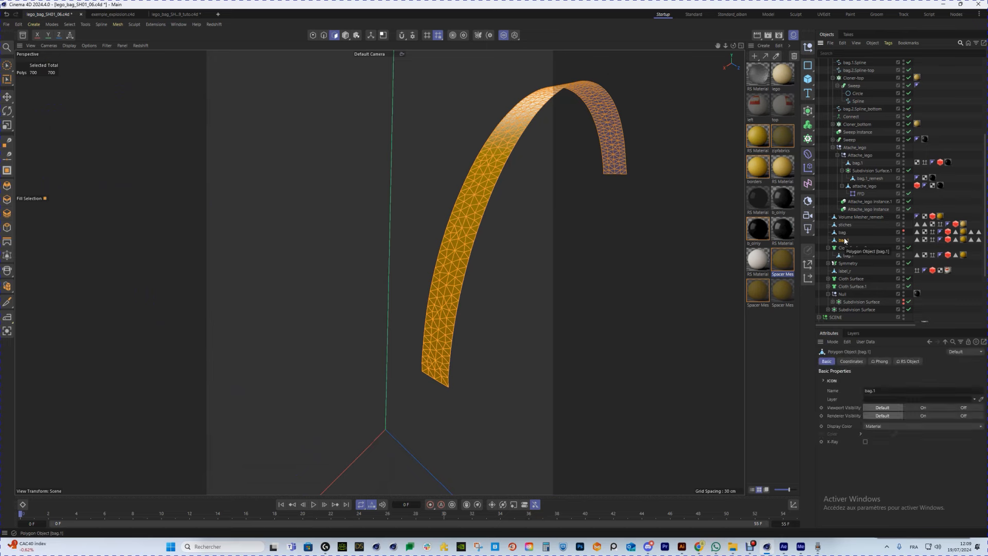
{"action": "key", "text": "shift+c"}
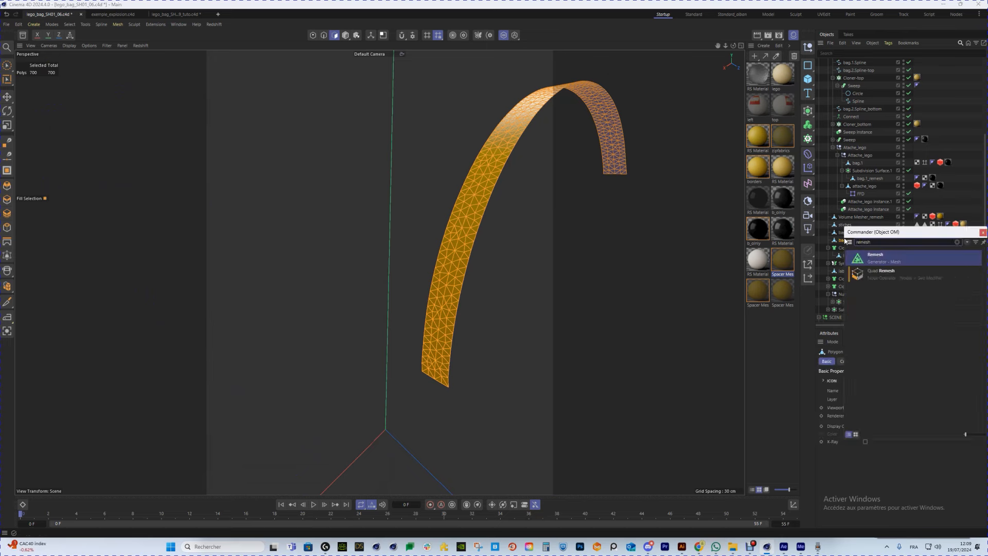
{"action": "key", "text": "Return"}
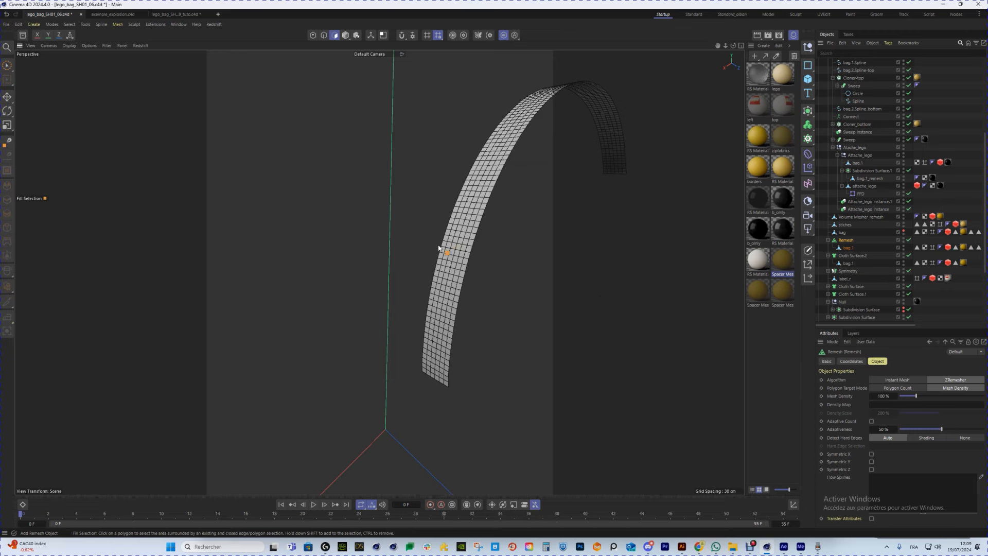
{"action": "scroll", "coordinate": [439, 248], "scroll_direction": "up", "scroll_amount": 8}
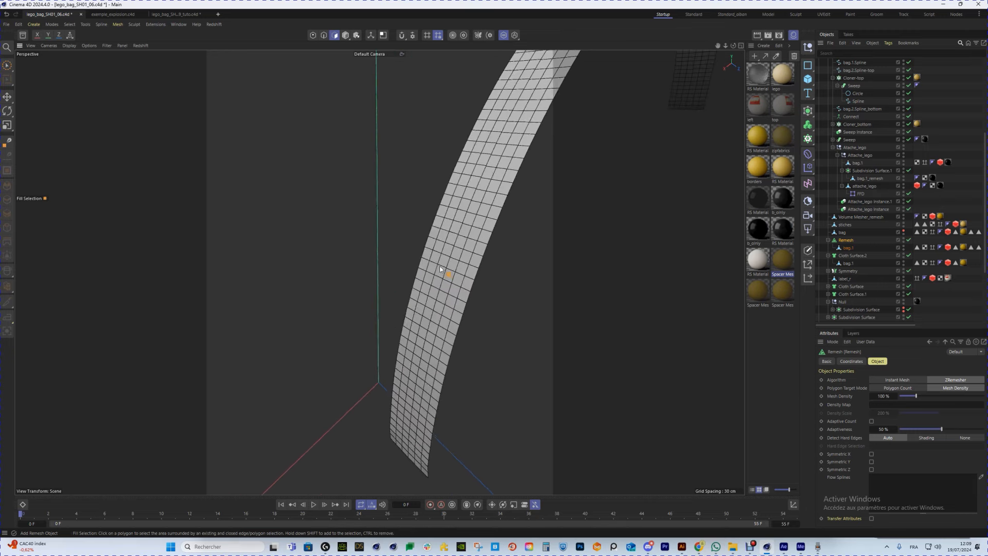
Make the Remesh editable and take the bag.1_remesh mesh out of its null, removing the leftover group
{"action": "key", "text": "c"}
{"action": "left_click", "coordinate": [829, 241]}
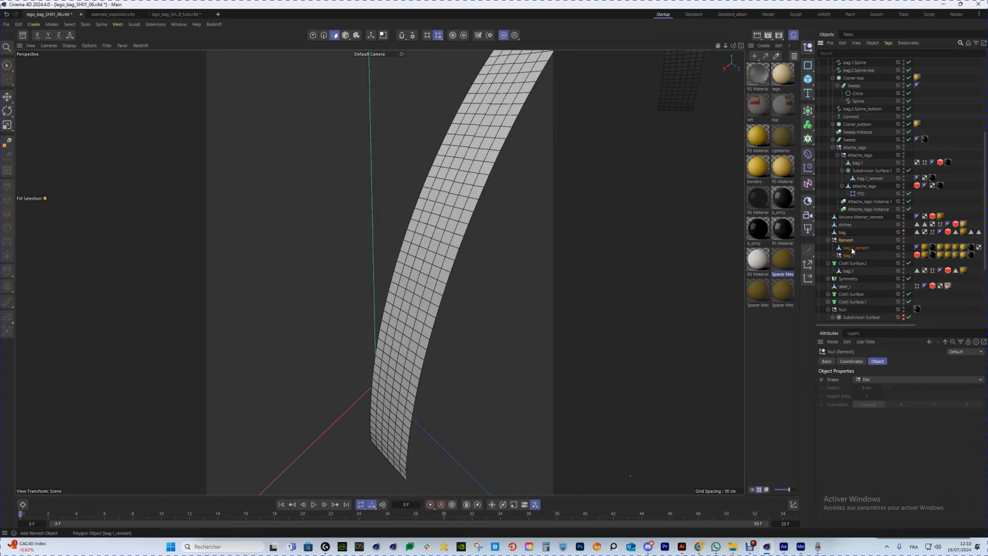
{"action": "left_click", "coordinate": [852, 249]}
{"action": "left_click_drag", "start_coordinate": [846, 240], "coordinate": [843, 238]}
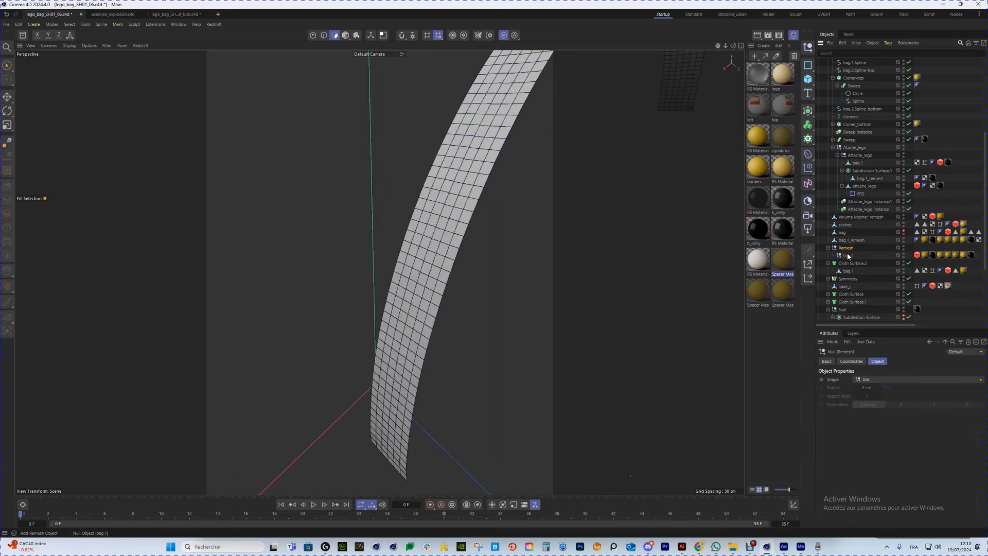
Select the edge loop running lengthwise through the middle of the remeshed strip
{"action": "left_click", "coordinate": [323, 35]}
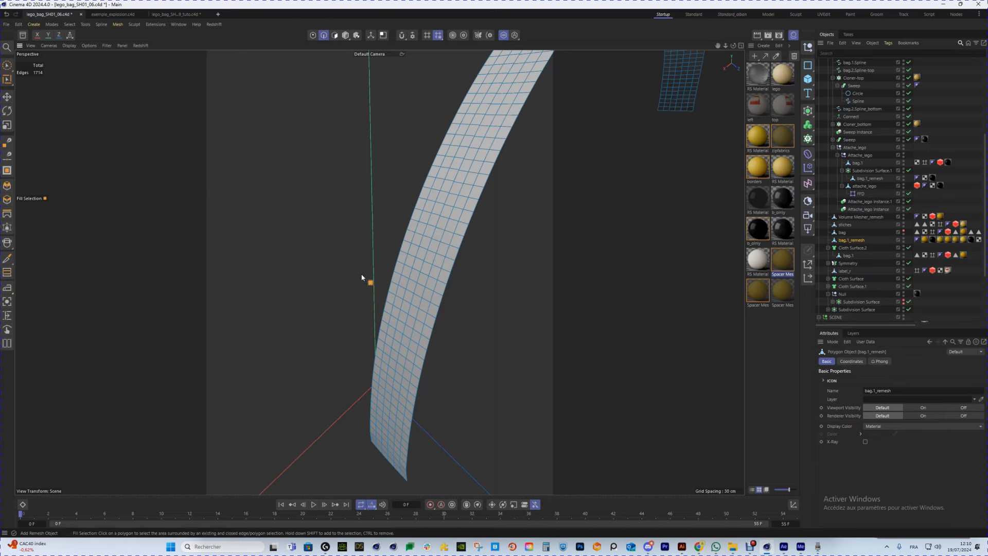
{"action": "key", "text": "u"}
{"action": "key", "text": "l"}
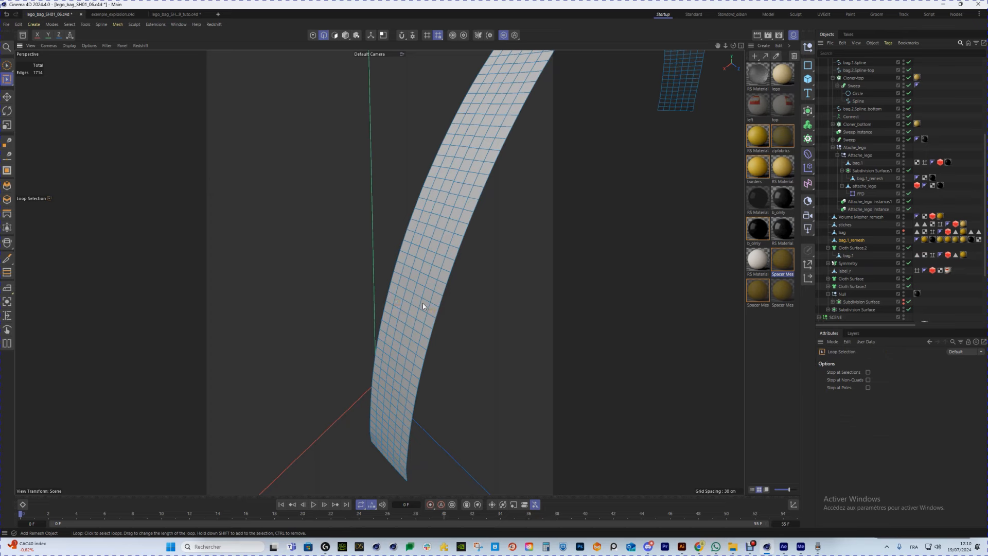
{"action": "left_click", "coordinate": [413, 295]}
{"action": "left_click_drag", "start_coordinate": [388, 245], "coordinate": [371, 206], "text": "alt"}
Convert the selected edge loop with Edge to Spline and move the spline out of the bag.1_remesh hierarchy
{"action": "key", "text": "shift+c"}
{"action": "type", "text": "scli"}
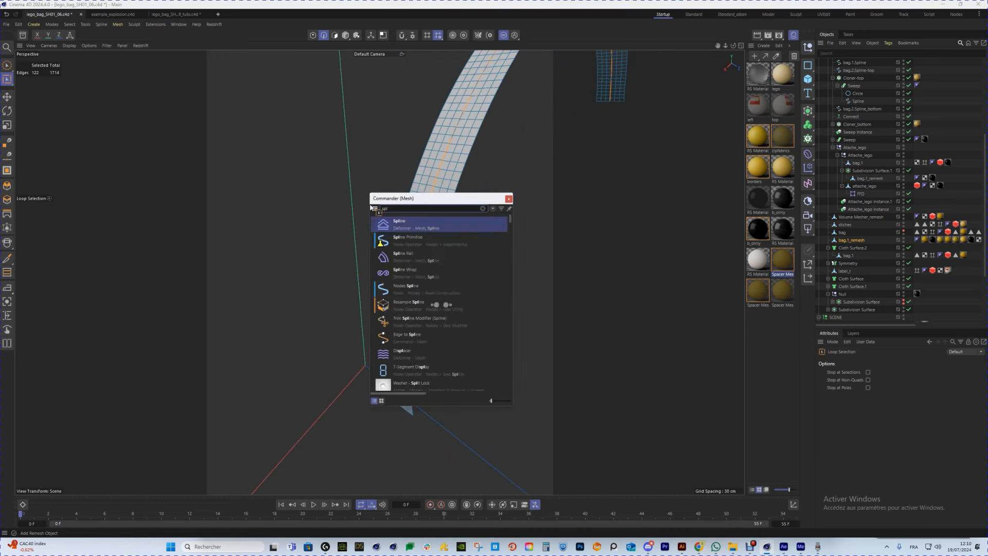
{"action": "type", "text": "ne to"}
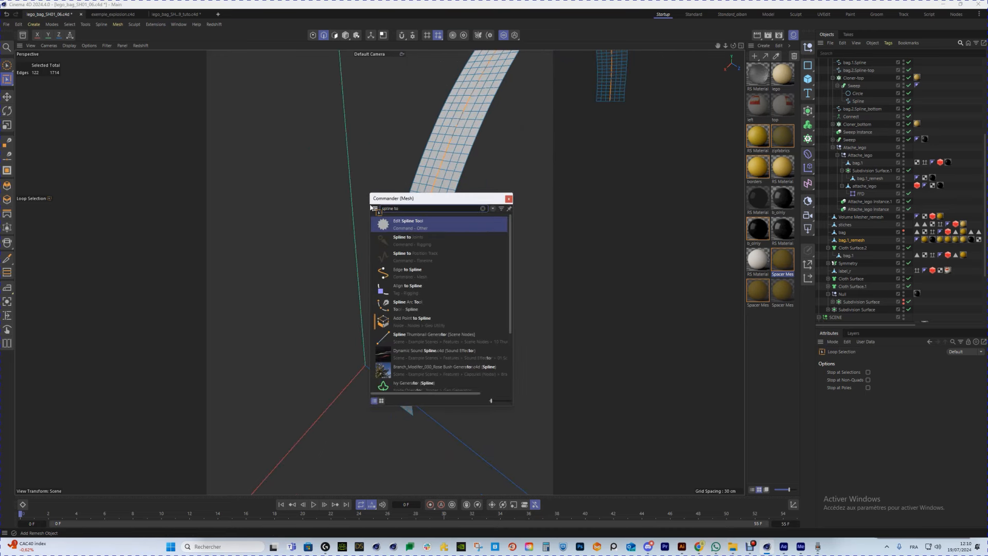
{"action": "left_click", "coordinate": [409, 274]}
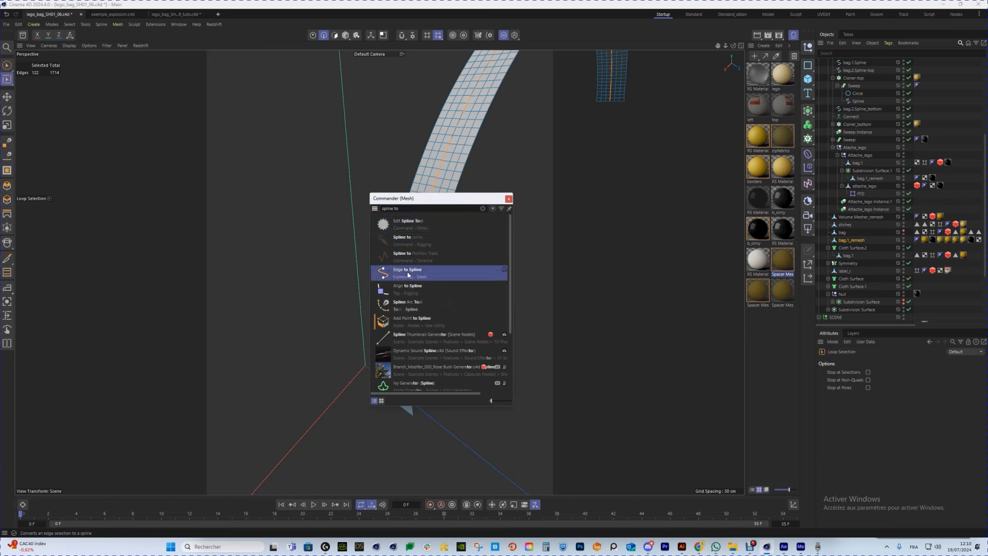
{"action": "left_click", "coordinate": [409, 275]}
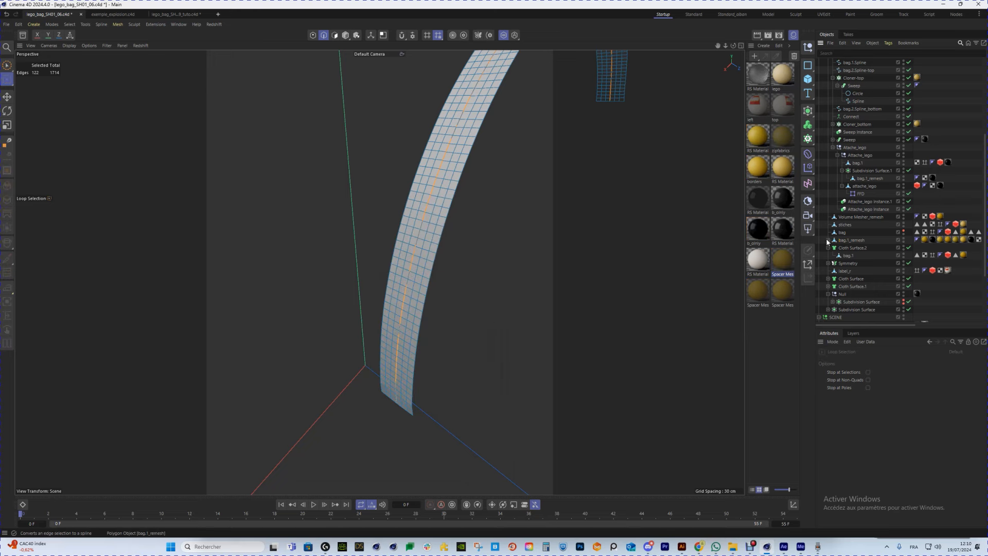
{"action": "left_click_drag", "start_coordinate": [851, 238], "coordinate": [850, 238]}
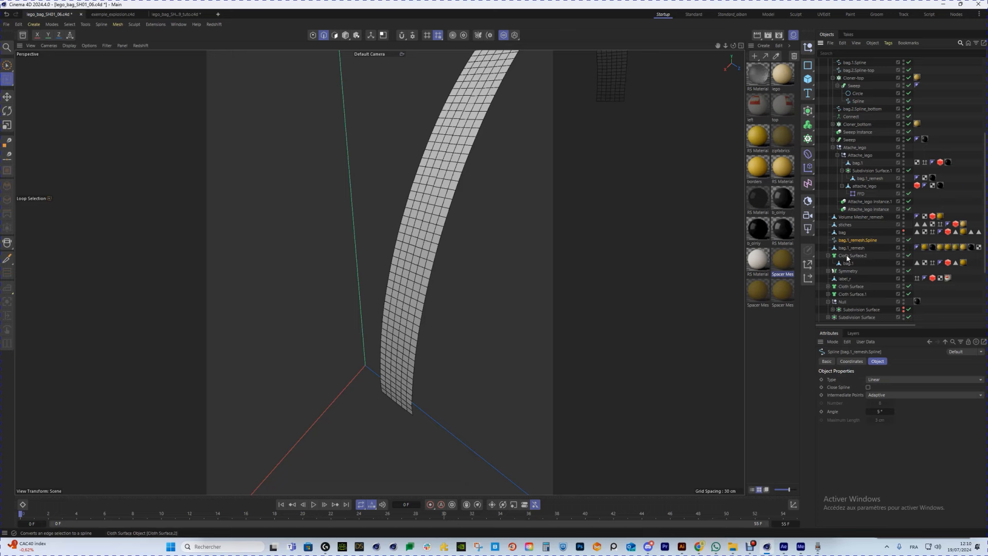
Hide the bag.1_remesh mesh in the viewport and leave solo view to show the whole bag
{"action": "left_click", "coordinate": [851, 248]}
{"action": "left_click", "coordinate": [904, 246]}
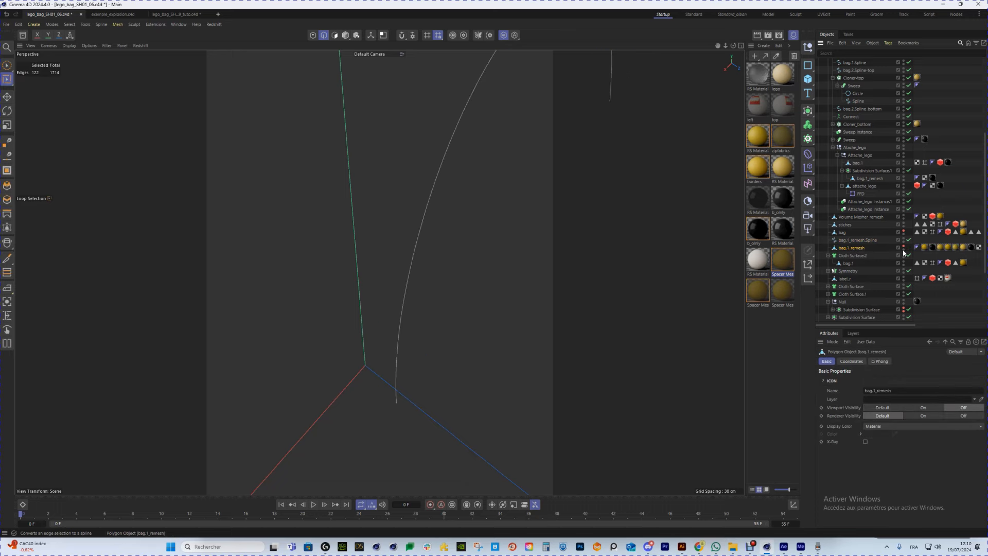
{"action": "left_click", "coordinate": [503, 35]}
{"action": "left_click_drag", "start_coordinate": [415, 213], "coordinate": [381, 319], "text": "alt"}
{"action": "left_click", "coordinate": [314, 36]}
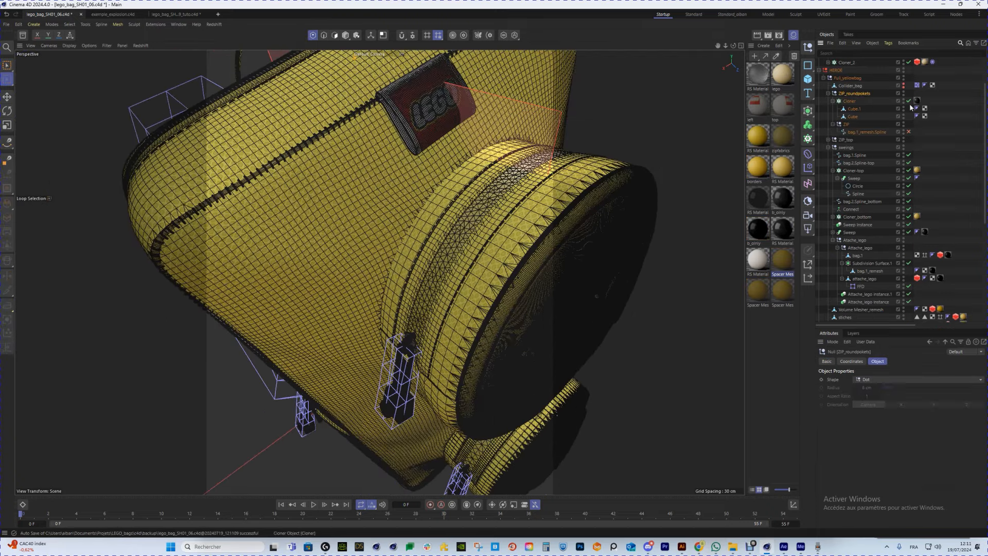
Enable the bag.1_remesh.Spline inside the ZIP group and frame it on the round pocket
{"action": "left_click", "coordinate": [909, 132]}
{"action": "left_click", "coordinate": [867, 131]}
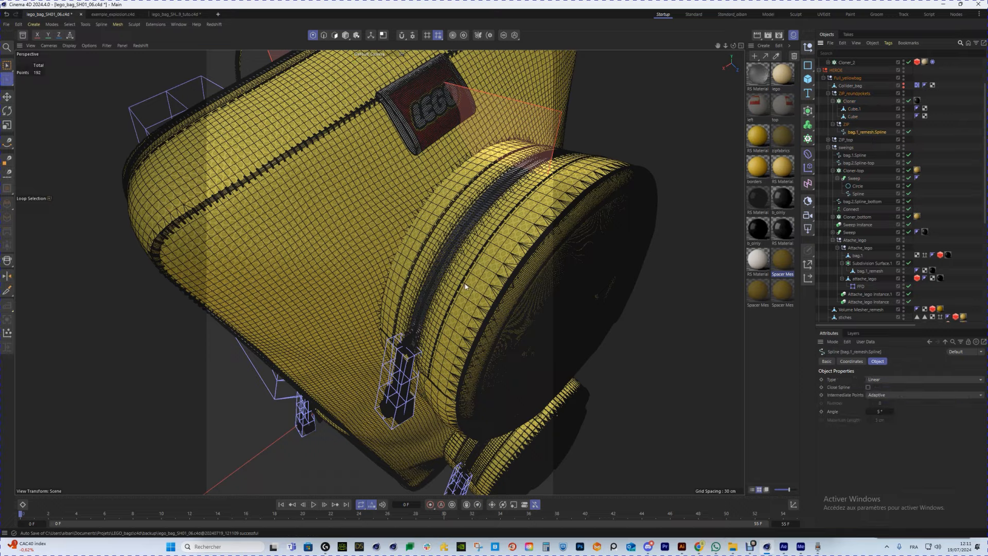
{"action": "key", "text": "o"}
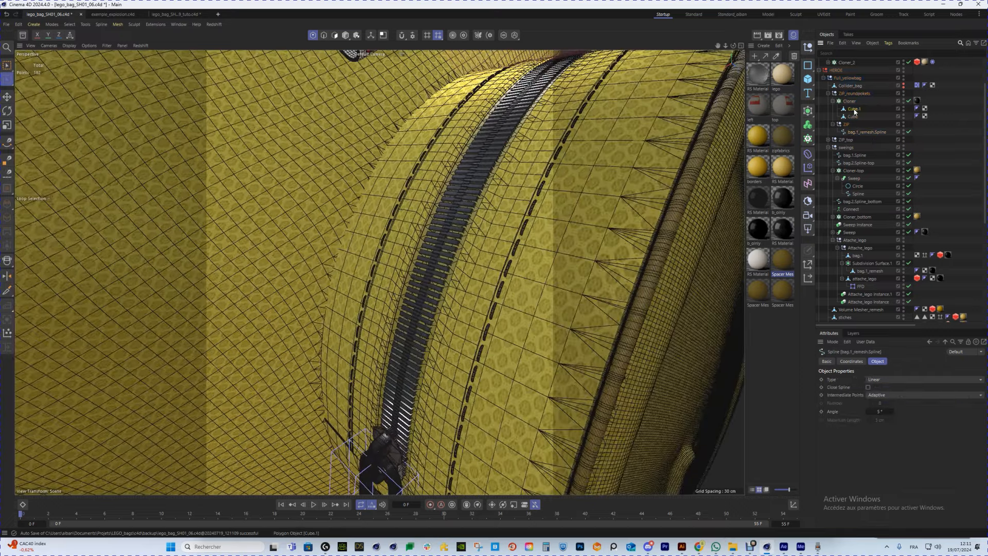
Compare the round pocket with and without its zipper teeth by disabling the Cloner and enabling it again
{"action": "left_click", "coordinate": [855, 110]}
{"action": "left_click", "coordinate": [908, 101]}
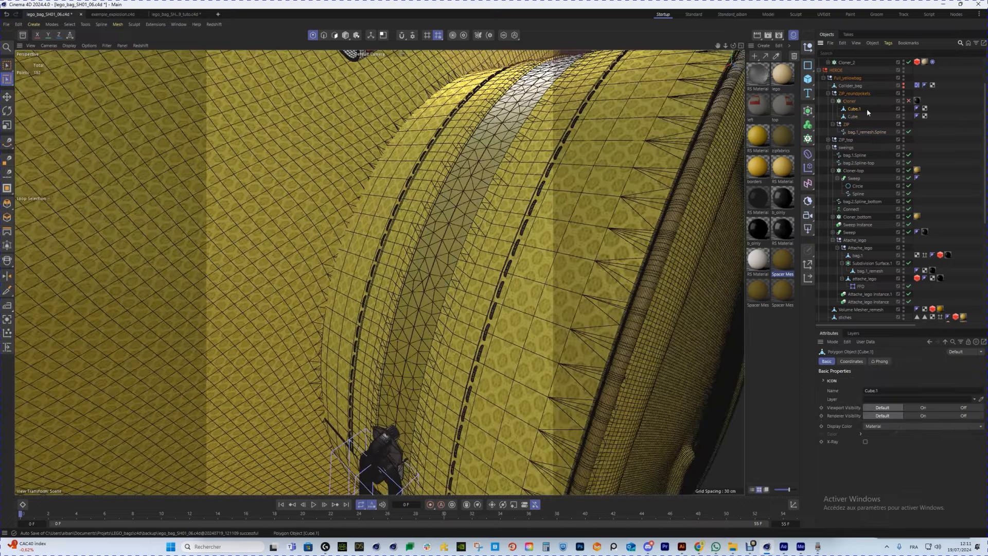
{"action": "left_click", "coordinate": [849, 101]}
{"action": "left_click", "coordinate": [908, 101]}
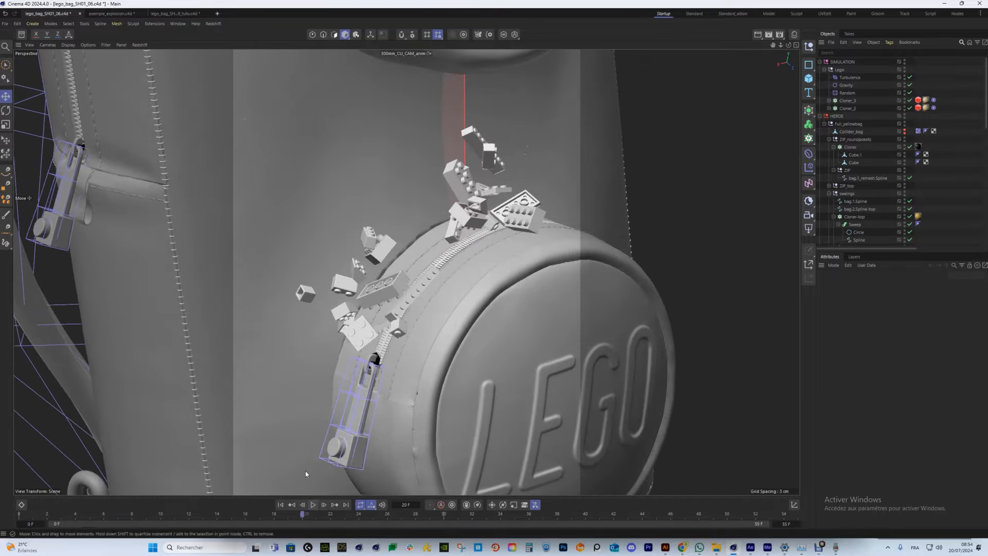
Switch to the exemple_explosion.c4d scene and look over the row of separate Lego bricks
{"action": "left_click", "coordinate": [112, 14]}
{"action": "left_click_drag", "start_coordinate": [441, 211], "coordinate": [407, 272], "text": "alt"}
{"action": "middle_click_drag", "start_coordinate": [445, 248], "coordinate": [440, 266], "text": "alt"}
{"action": "scroll", "coordinate": [441, 267], "scroll_direction": "up", "scroll_amount": 4}
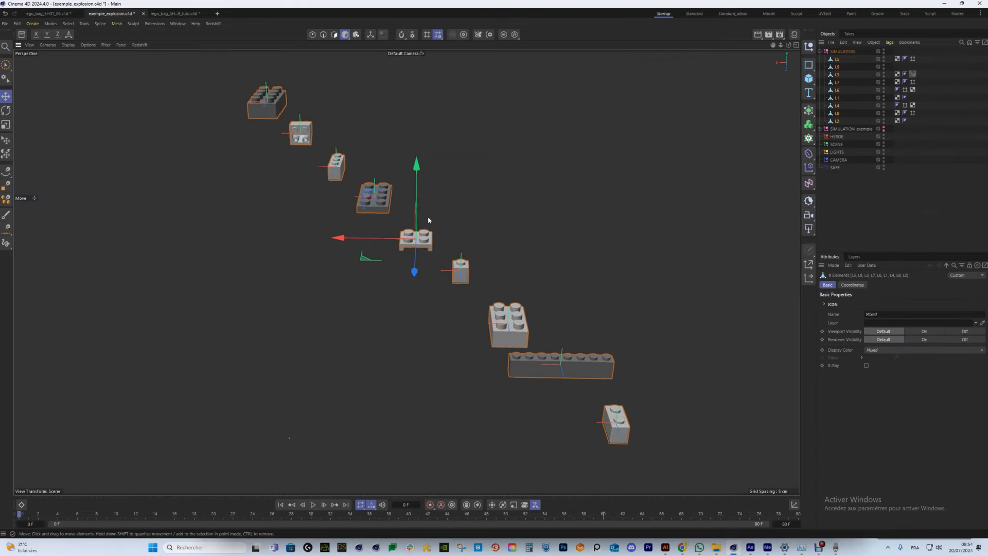
{"action": "left_click_drag", "start_coordinate": [613, 493], "coordinate": [520, 325], "text": "alt"}
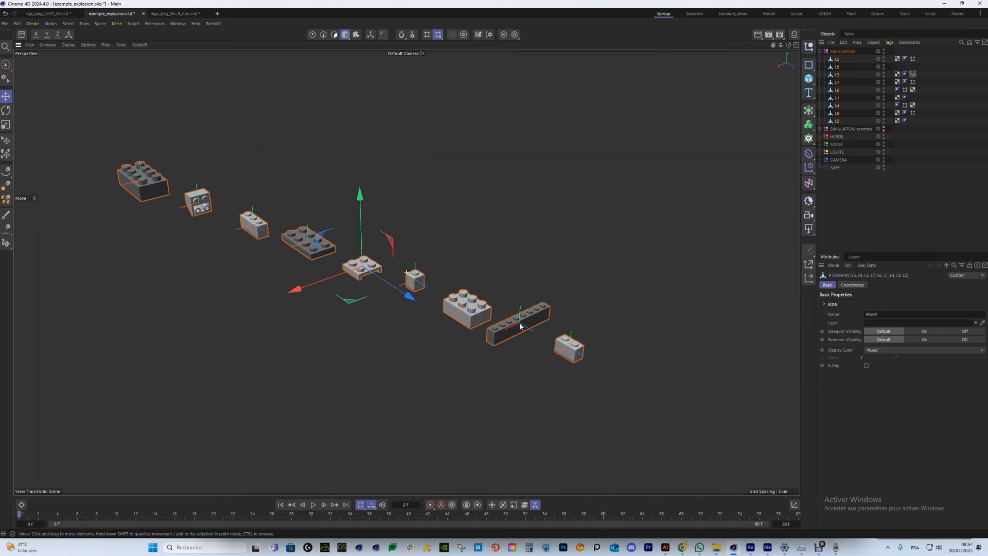
Examine the bricks' topology in Gouraud Shading (Lines) and return the display to Gouraud Shading
{"action": "left_click", "coordinate": [68, 45]}
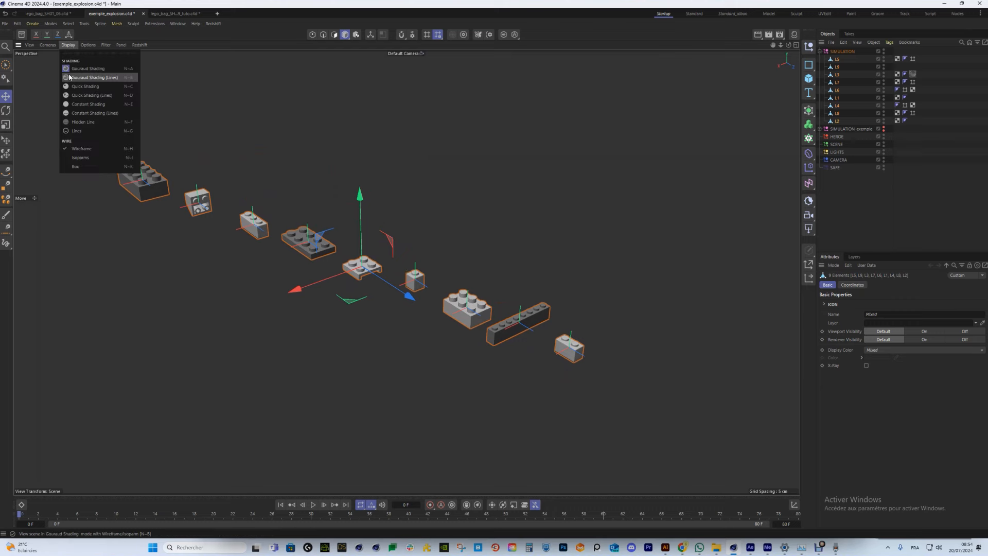
{"action": "left_click", "coordinate": [98, 78]}
{"action": "scroll", "coordinate": [329, 232], "scroll_direction": "up", "scroll_amount": 3}
{"action": "scroll", "coordinate": [541, 278], "scroll_direction": "up", "scroll_amount": 10}
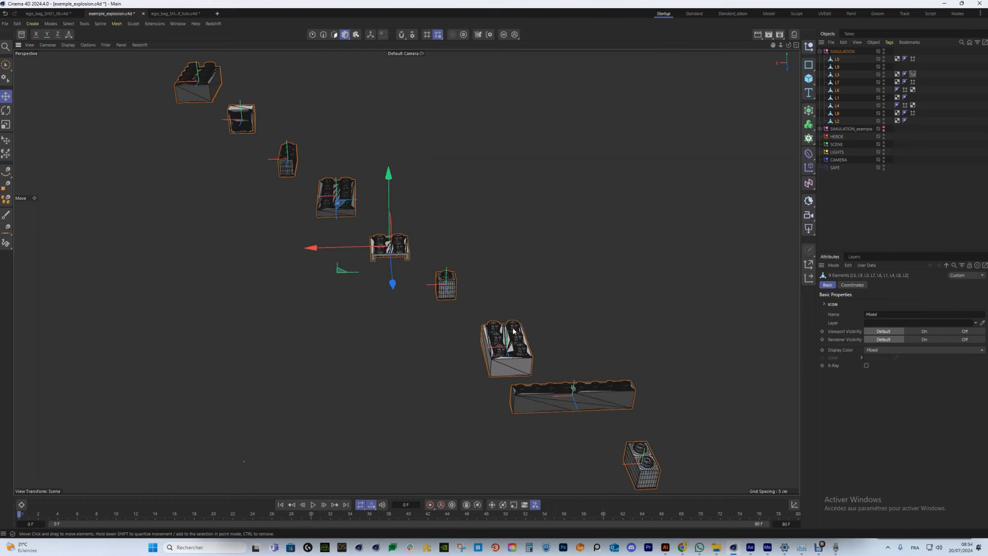
{"action": "scroll", "coordinate": [541, 278], "scroll_direction": "down", "scroll_amount": 10}
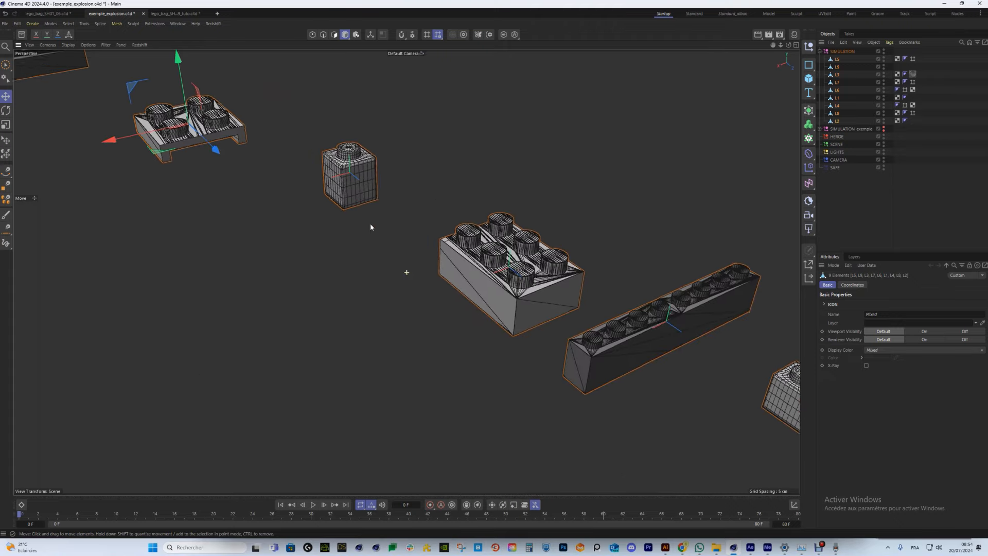
{"action": "left_click_drag", "start_coordinate": [433, 321], "coordinate": [442, 216], "text": "alt"}
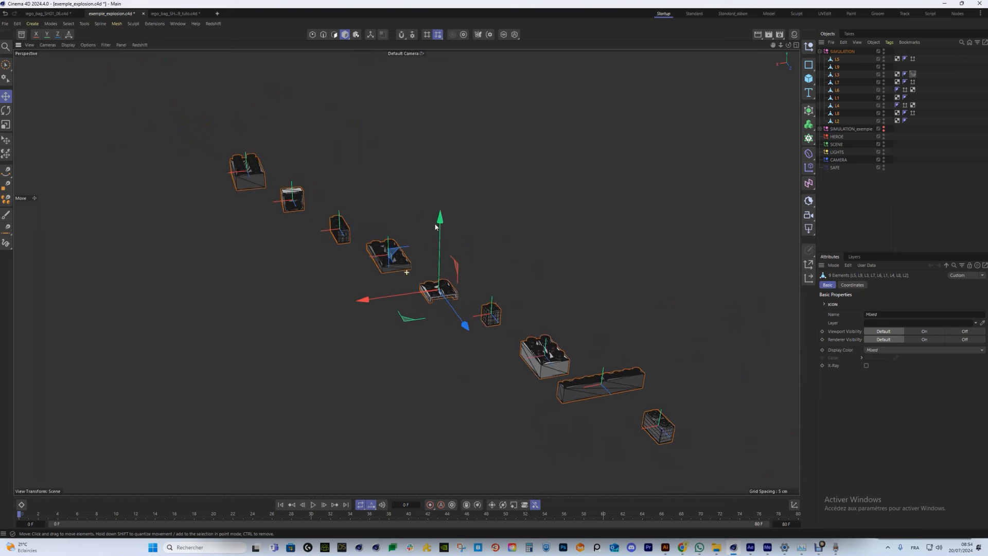
{"action": "left_click", "coordinate": [360, 129]}
{"action": "left_click", "coordinate": [67, 46]}
{"action": "left_click", "coordinate": [88, 69]}
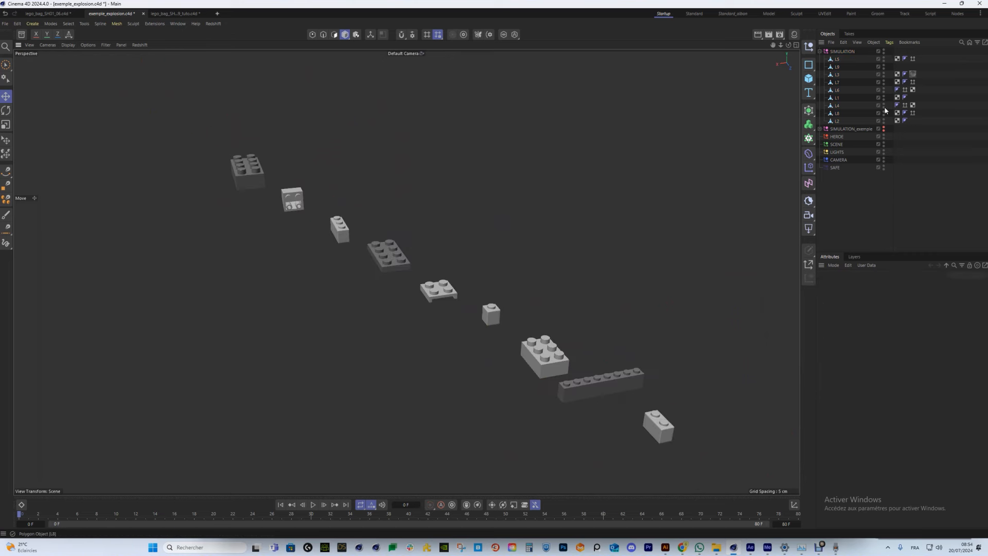
Add a Cloner to the SIMULATION null and place all nine Lego brick meshes inside it
{"action": "left_click", "coordinate": [839, 59]}
{"action": "left_click", "coordinate": [950, 83]}
{"action": "key", "text": "shift+c"}
{"action": "type", "text": "cloner"}
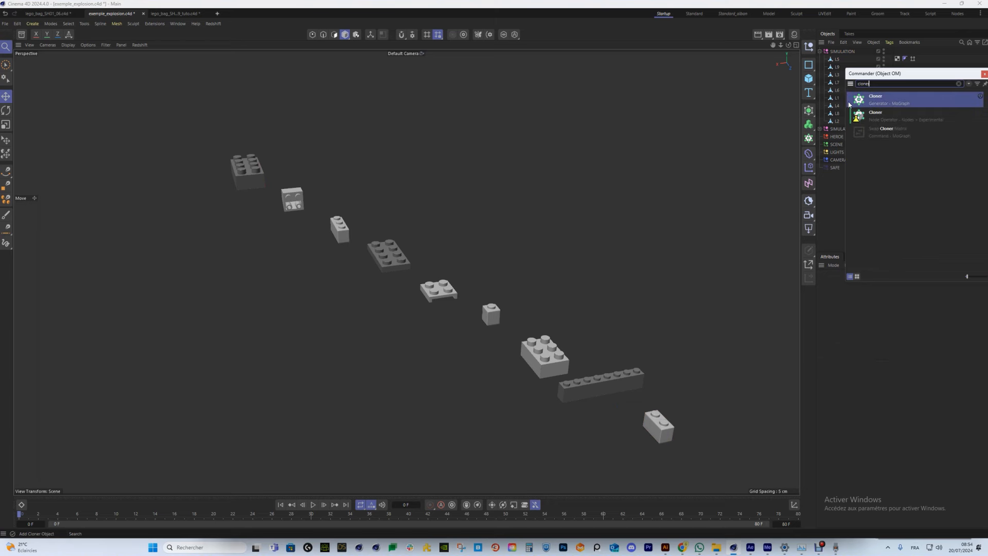
{"action": "key", "text": "Return"}
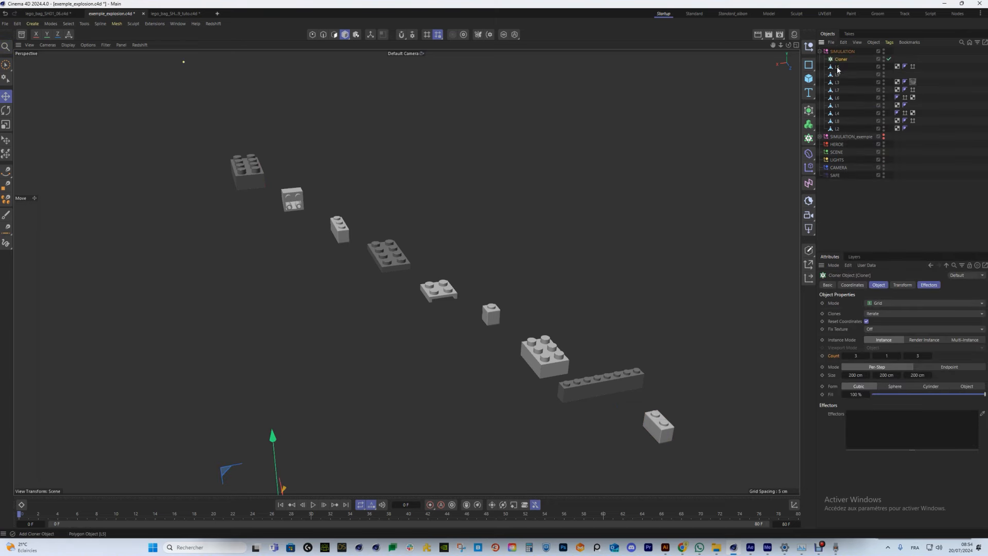
{"action": "left_click", "coordinate": [836, 129]}
{"action": "left_click", "coordinate": [837, 69], "text": "shift"}
{"action": "left_click_drag", "start_coordinate": [843, 64], "coordinate": [843, 63]}
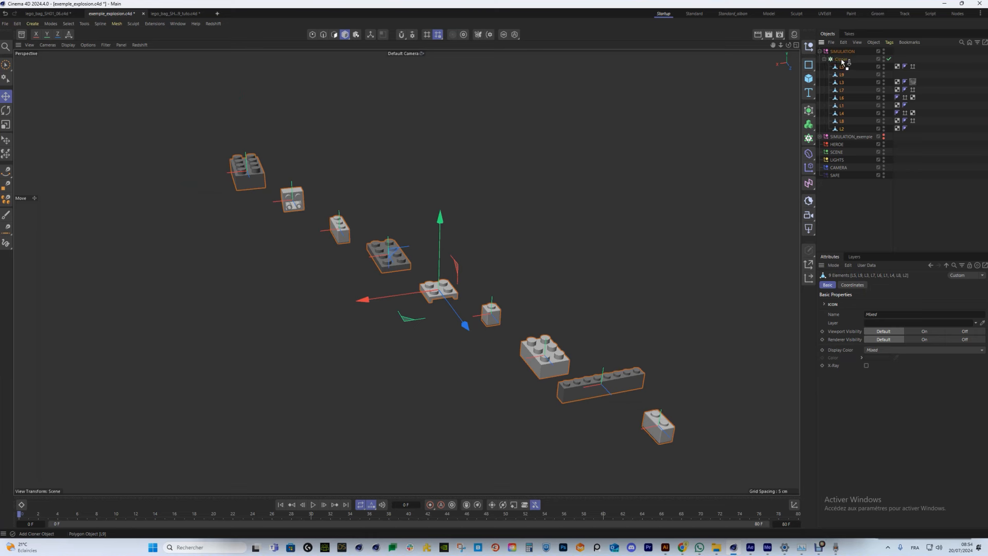
Set the Cloner's grid size to 2 cm on all three axes and its Clones option to Random
{"action": "left_click", "coordinate": [844, 62]}
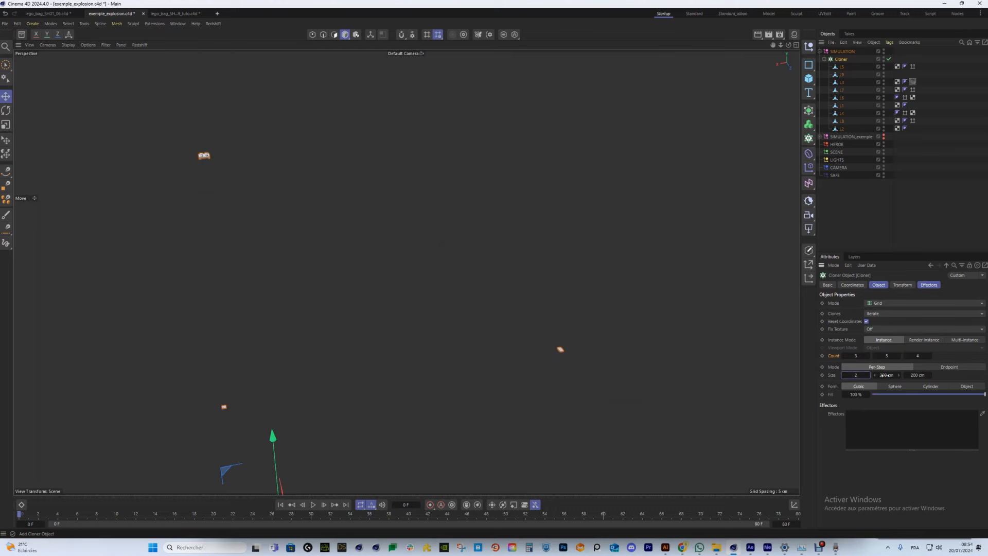
{"action": "key", "text": "Tab"}
{"action": "type", "text": "2"}
{"action": "key", "text": "Return"}
{"action": "key", "text": "o"}
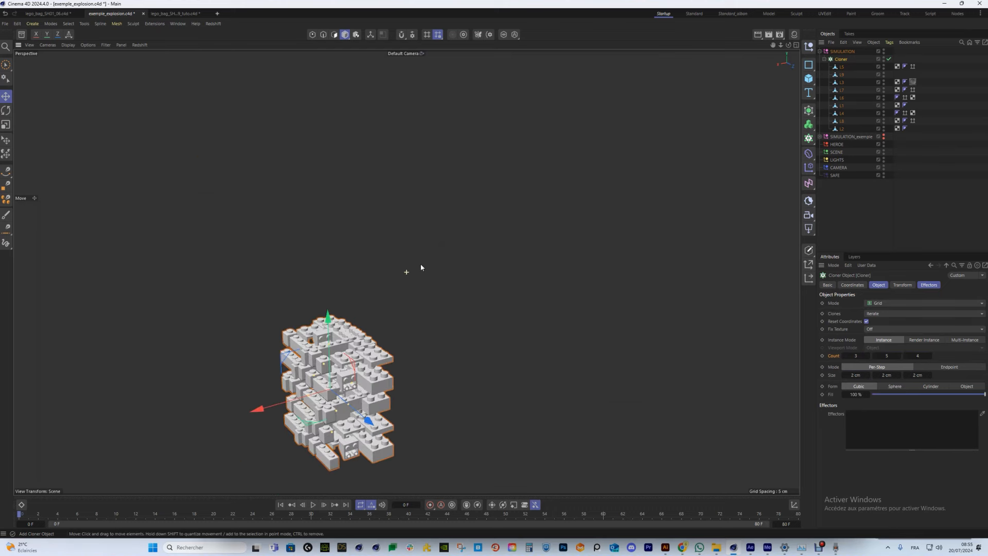
{"action": "mouse_move", "coordinate": [439, 201]}
{"action": "left_mouse_down", "text": "alt"}
{"action": "mouse_move", "coordinate": [301, 276]}
{"action": "mouse_move", "coordinate": [235, 274]}
{"action": "mouse_move", "coordinate": [446, 277]}
{"action": "left_mouse_up", "text": "alt"}
{"action": "left_click", "coordinate": [893, 313]}
{"action": "left_click", "coordinate": [881, 331]}
Add a Random effector for the brick clones with a position variation of 2 cm on X, Y and Z
{"action": "key", "text": "shift+c"}
{"action": "type", "text": "random"}
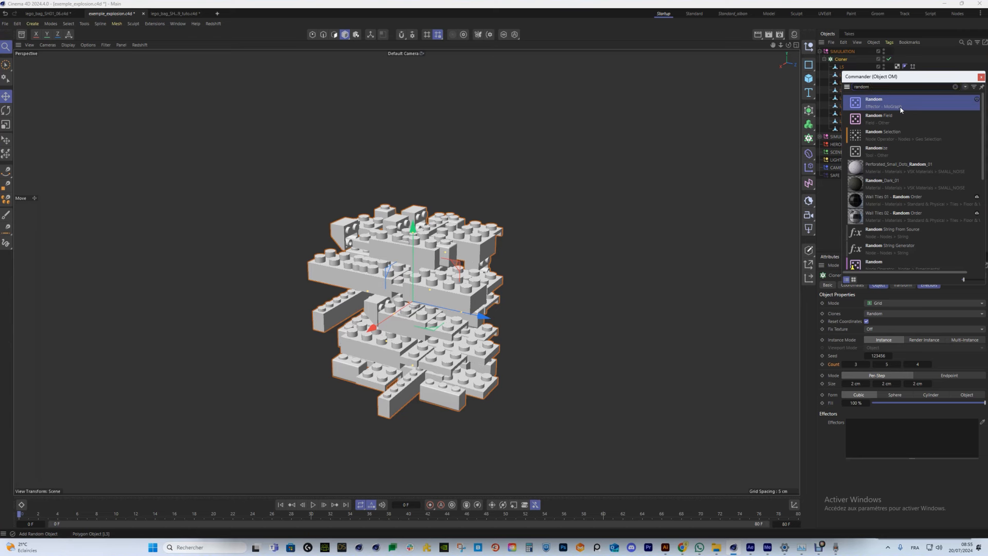
{"action": "key", "text": "Return"}
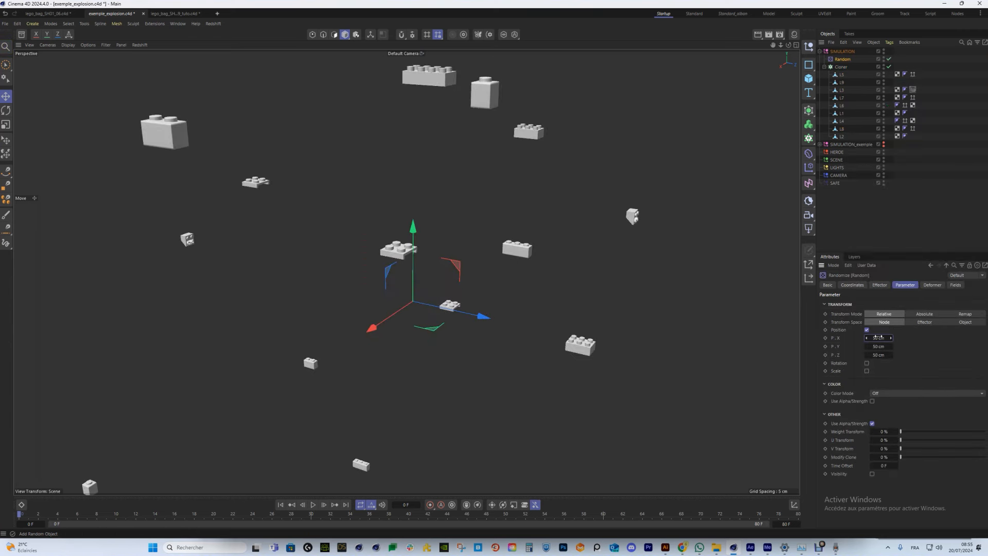
{"action": "key", "text": "Tab"}
{"action": "type", "text": "2"}
{"action": "key", "text": "Tab"}
{"action": "type", "text": "2"}
{"action": "key", "text": "Return"}
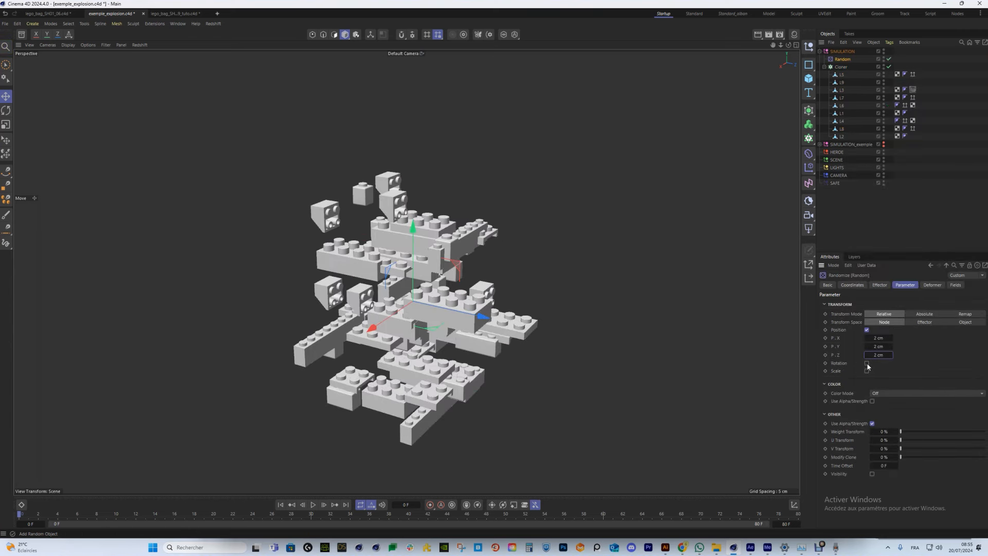
Enable rotation in the Random effector and set H, P and B to 360°
{"action": "left_click", "coordinate": [866, 363]}
{"action": "type", "text": "360"}
{"action": "key", "text": "Tab"}
{"action": "type", "text": "360"}
{"action": "key", "text": "Tab"}
{"action": "type", "text": "360"}
{"action": "key", "text": "Return"}
{"action": "mouse_move", "coordinate": [390, 281]}
{"action": "left_mouse_down", "text": "alt"}
{"action": "mouse_move", "coordinate": [410, 269]}
{"action": "mouse_move", "coordinate": [412, 288]}
{"action": "mouse_move", "coordinate": [441, 285]}
{"action": "mouse_move", "coordinate": [467, 260]}
{"action": "mouse_move", "coordinate": [482, 266]}
{"action": "mouse_move", "coordinate": [276, 309]}
{"action": "mouse_move", "coordinate": [401, 276]}
{"action": "left_mouse_up", "text": "alt"}
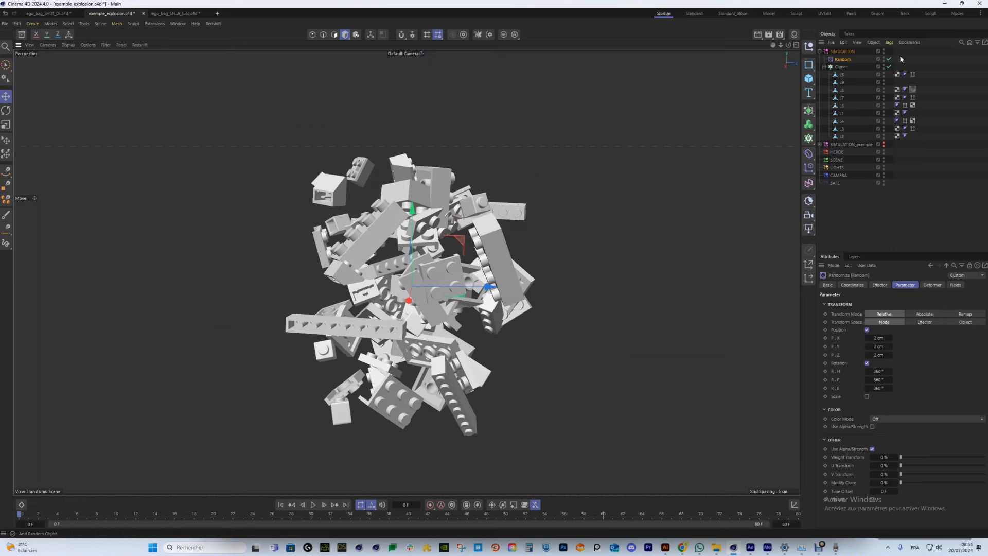
Try a wider brick spacing by setting the Cloner's grid size to 3 cm on all three axes
{"action": "left_click", "coordinate": [845, 67]}
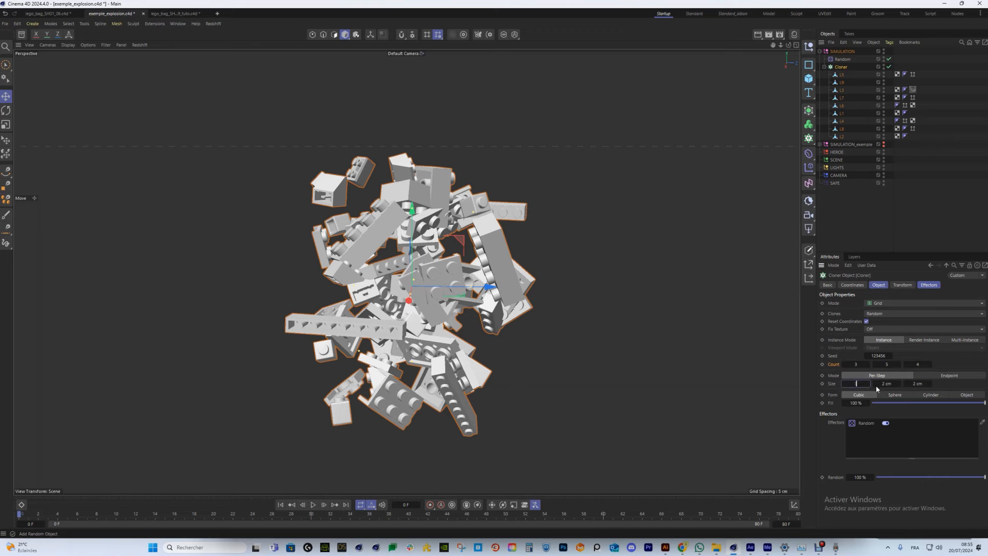
{"action": "type", "text": "3"}
{"action": "key", "text": "Tab"}
{"action": "type", "text": "3"}
{"action": "key", "text": "Tab"}
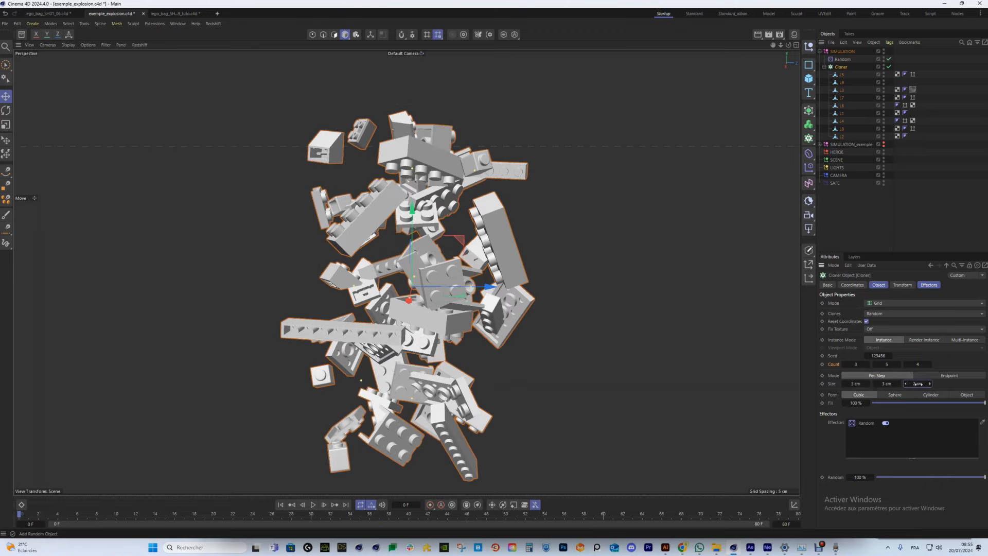
{"action": "type", "text": "3"}
{"action": "key", "text": "Tab"}
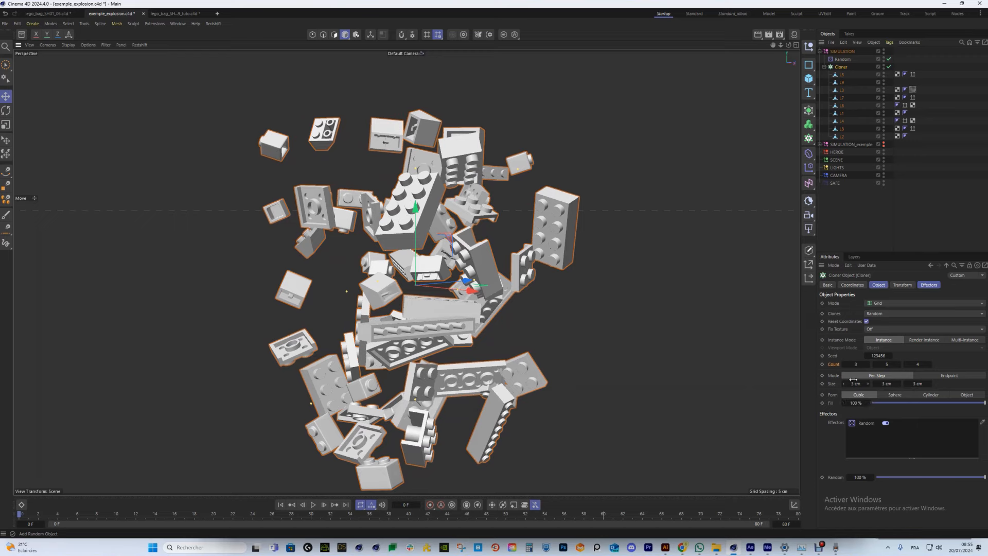
Set the Cloner's grid size back to 2 cm on all three axes
{"action": "left_click", "coordinate": [888, 383]}
{"action": "type", "text": "2"}
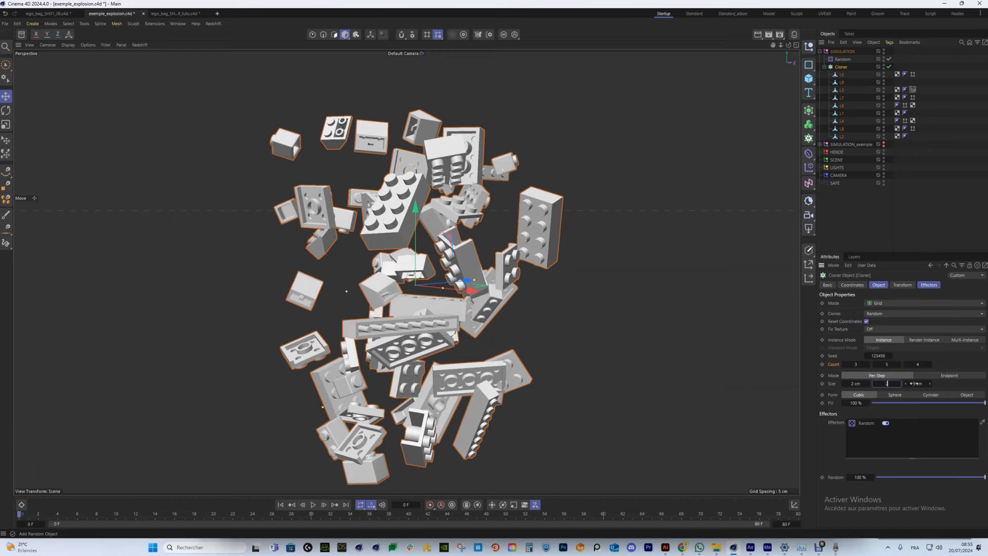
{"action": "key", "text": "Tab"}
{"action": "type", "text": "2"}
{"action": "key", "text": "Return"}
{"action": "mouse_move", "coordinate": [360, 273]}
{"action": "left_mouse_down", "text": "alt"}
{"action": "mouse_move", "coordinate": [139, 280]}
{"action": "mouse_move", "coordinate": [201, 278]}
{"action": "left_mouse_up", "text": "alt"}
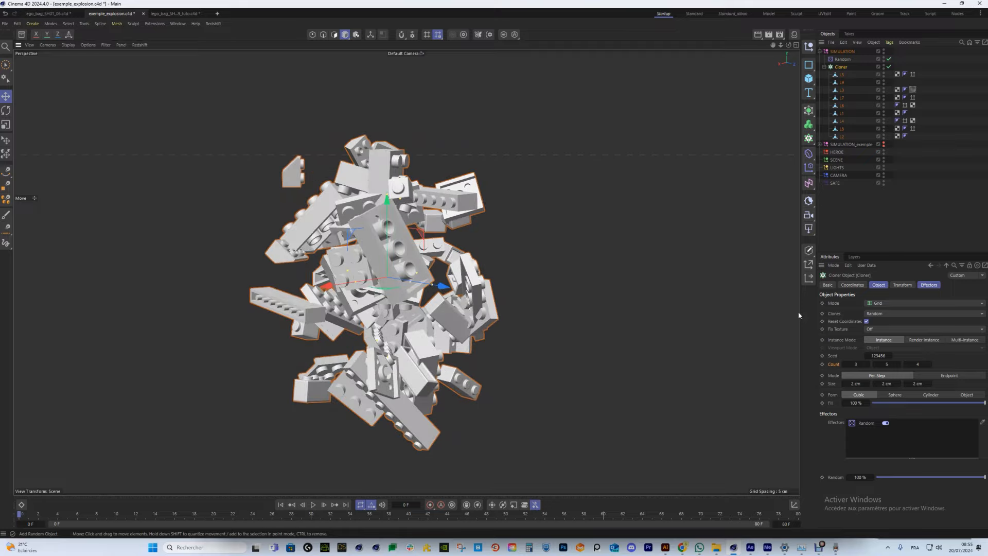
Set the Cloner's grid count along the first axis to 4
{"action": "left_click", "coordinate": [857, 365]}
{"action": "type", "text": "4"}
{"action": "key", "text": "Return"}
{"action": "mouse_move", "coordinate": [313, 290]}
{"action": "left_mouse_down", "text": "alt"}
{"action": "mouse_move", "coordinate": [497, 277]}
{"action": "mouse_move", "coordinate": [334, 267]}
{"action": "mouse_move", "coordinate": [732, 193]}
{"action": "left_mouse_up", "text": "alt"}
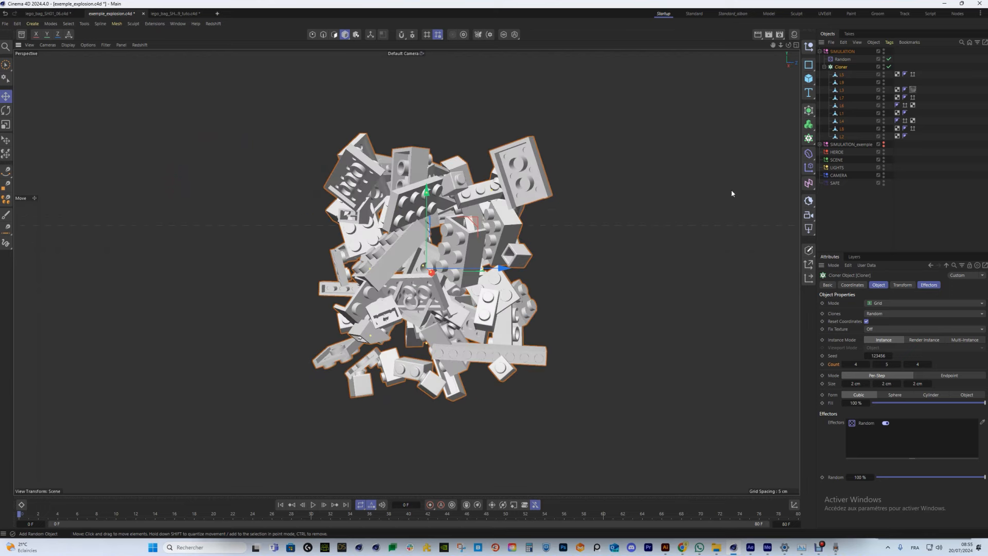
Add a Dynamics Body tag to the Cloner, play the simulation and rewind to frame 0
{"action": "right_click", "coordinate": [838, 67]}
{"action": "left_click", "coordinate": [832, 97]}
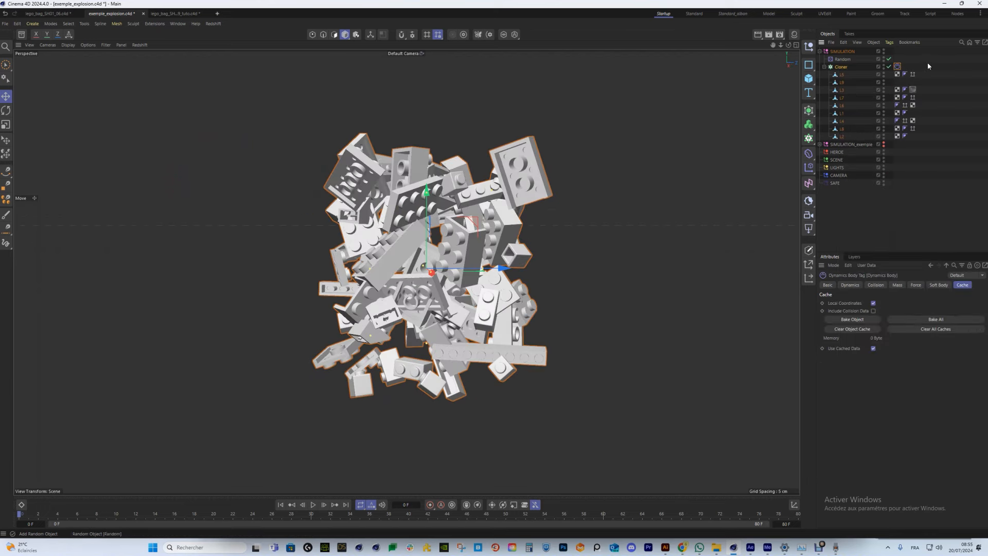
{"action": "scroll", "coordinate": [340, 489], "scroll_direction": "down", "scroll_amount": 3}
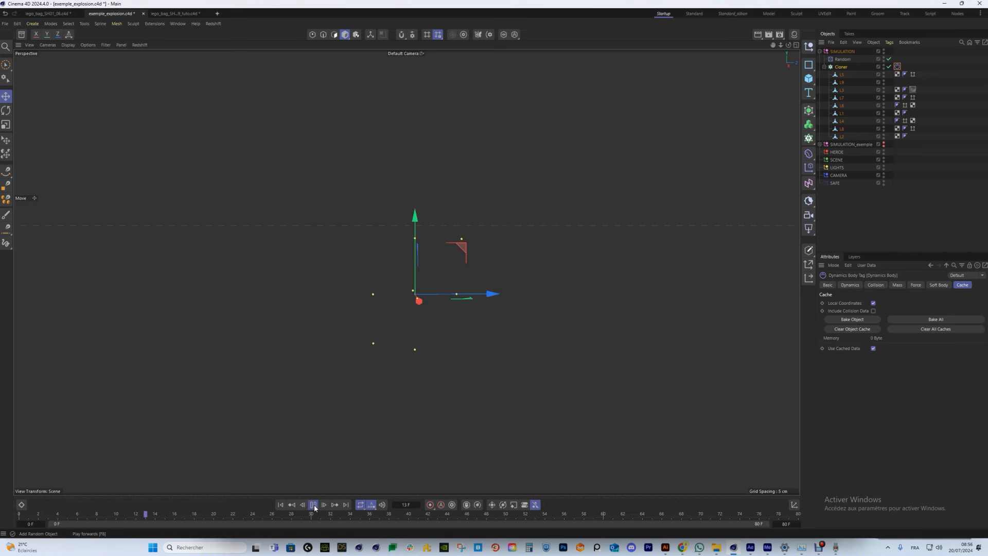
{"action": "left_click", "coordinate": [280, 504]}
Open the Scene simulation settings of the project to check its gravity and forces
{"action": "left_click_drag", "start_coordinate": [391, 309], "coordinate": [412, 271], "text": "alt"}
{"action": "key", "text": "ctrl+d"}
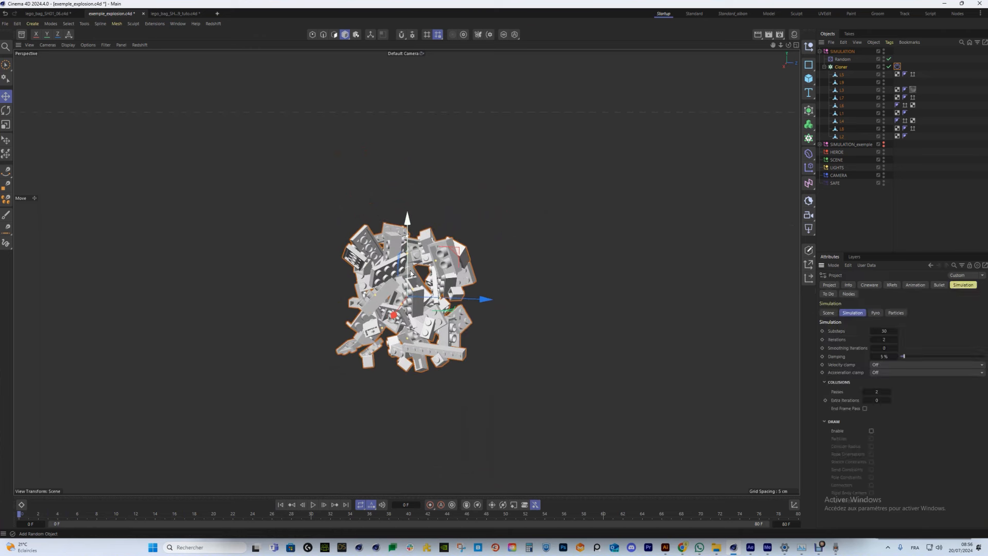
{"action": "left_click", "coordinate": [828, 313]}
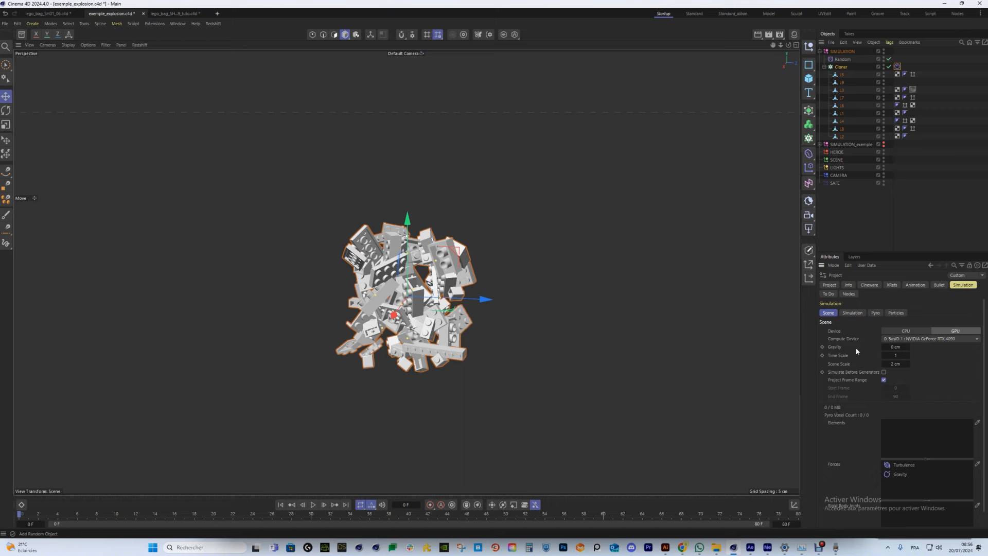
Add a Gravity force object to the SIMULATION group and set its acceleration to -1000 cm
{"action": "left_click", "coordinate": [946, 112]}
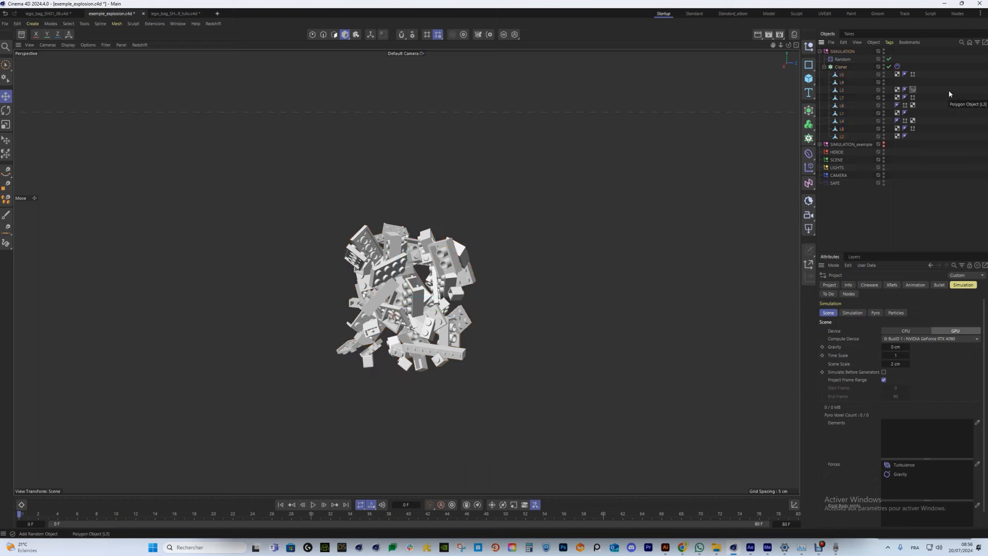
{"action": "key", "text": "shift+c"}
{"action": "type", "text": "ggravit"}
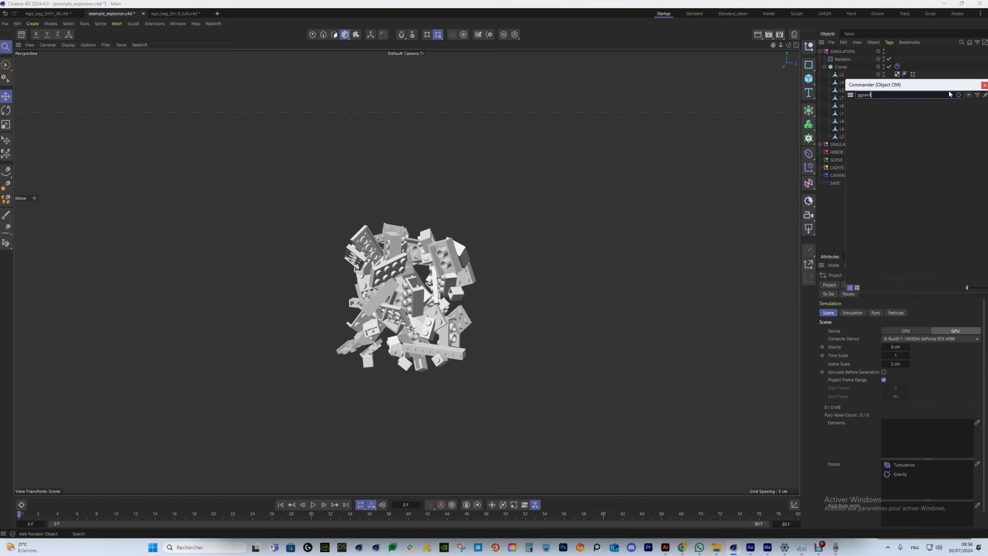
{"action": "key", "text": "BackSpace"}
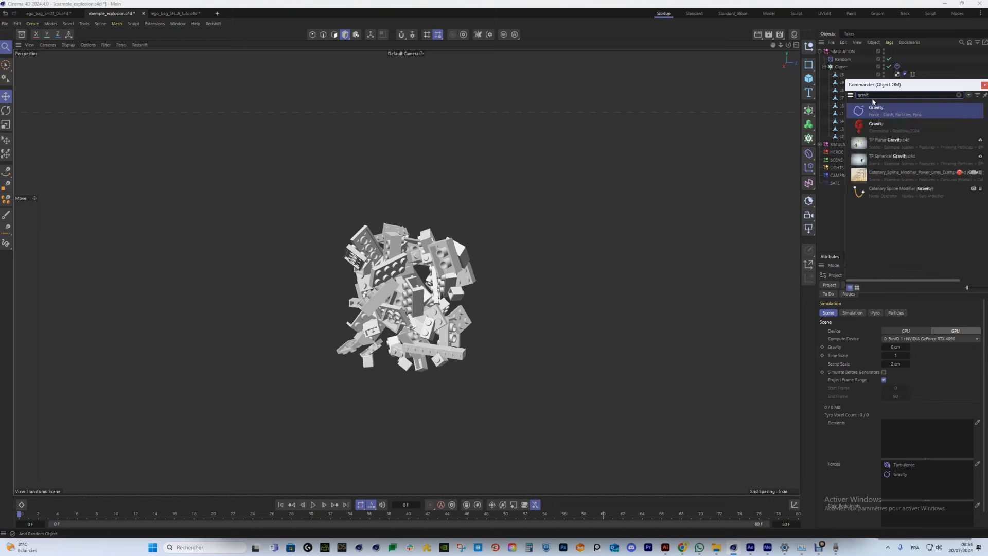
{"action": "left_click", "coordinate": [875, 108]}
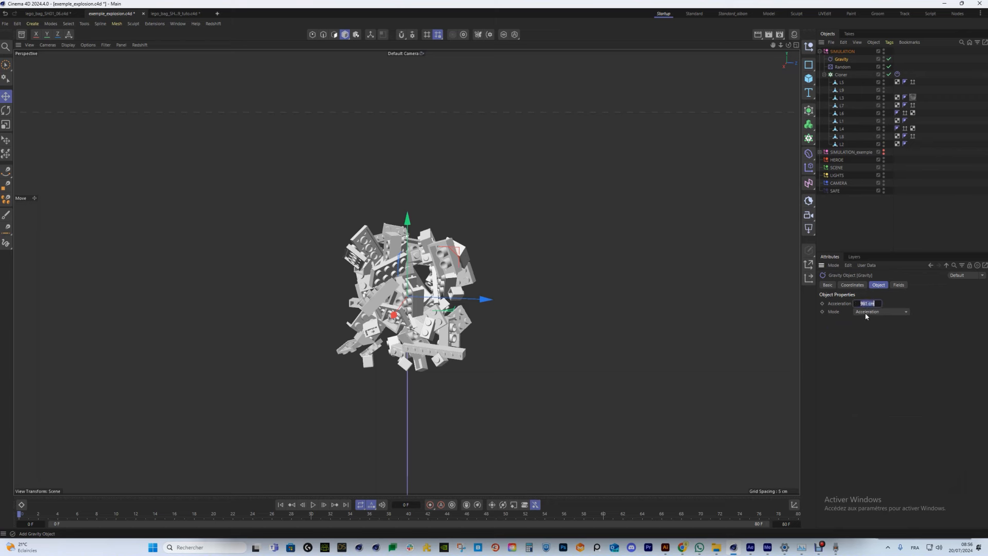
{"action": "type", "text": "000"}
Play the simulation several times from frame 0 and examine how the bricks move under the new Gravity force
{"action": "left_click", "coordinate": [312, 504]}
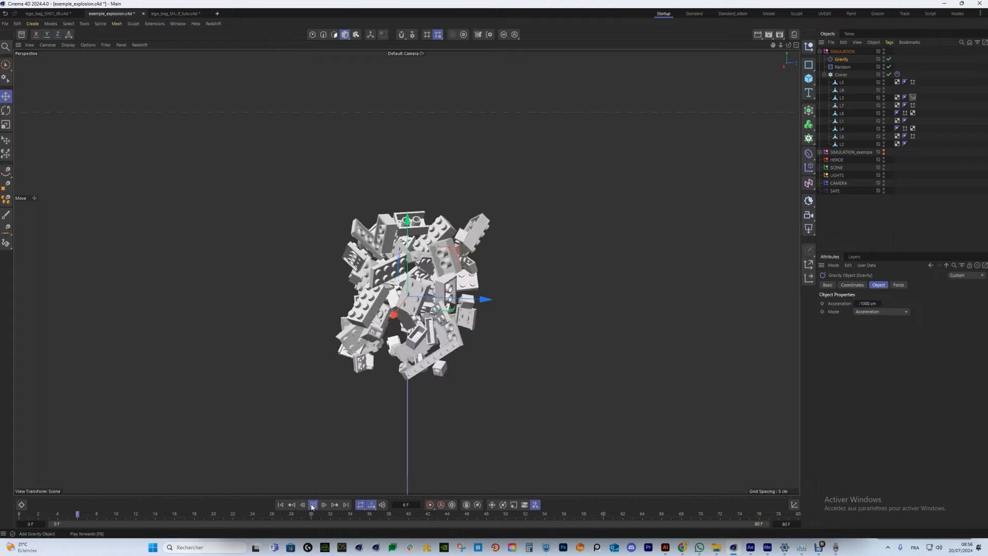
{"action": "left_click", "coordinate": [280, 505]}
{"action": "left_click", "coordinate": [313, 505]}
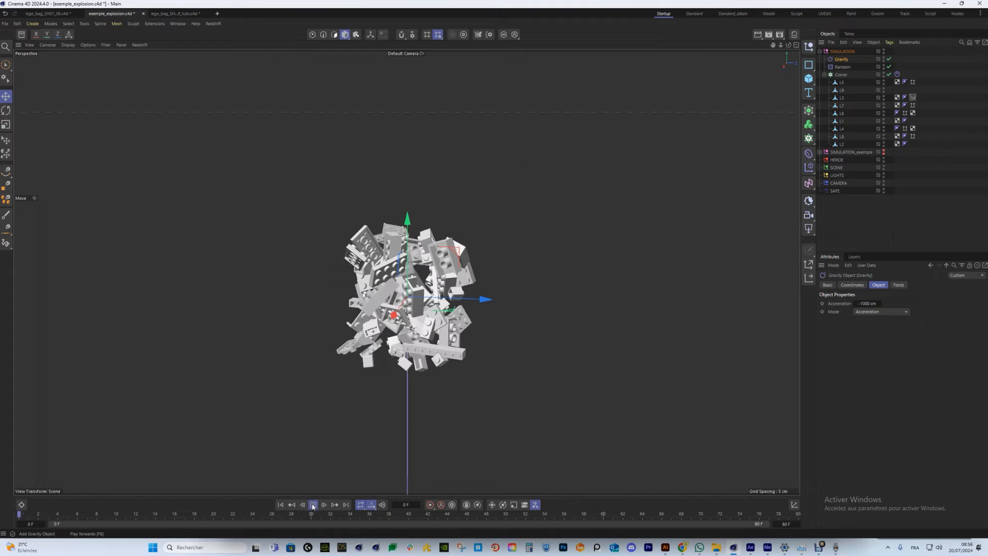
{"action": "left_click", "coordinate": [301, 505]}
{"action": "left_click", "coordinate": [280, 504]}
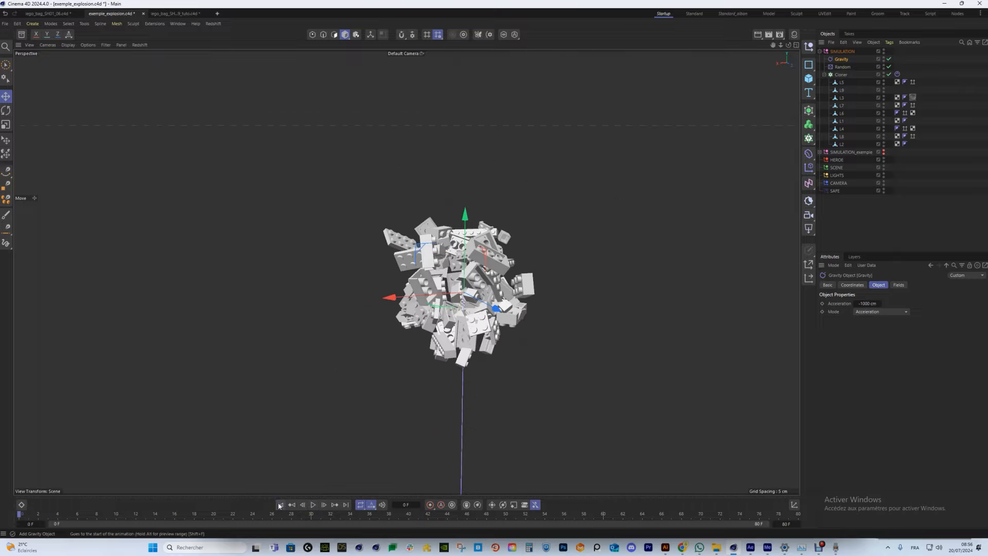
{"action": "left_click", "coordinate": [314, 505]}
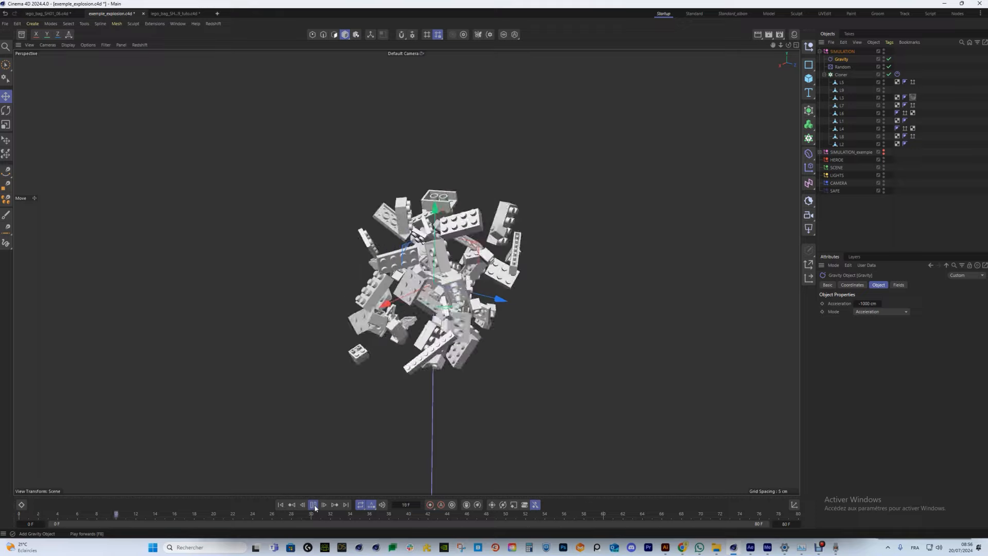
{"action": "left_click", "coordinate": [280, 505]}
{"action": "scroll", "coordinate": [539, 239], "scroll_direction": "up", "scroll_amount": 5}
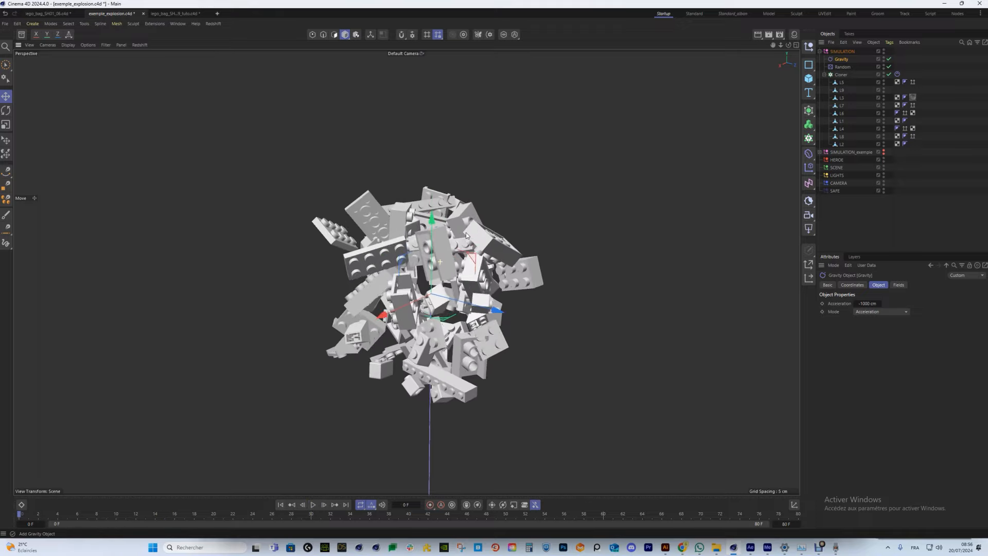
{"action": "left_click", "coordinate": [313, 504]}
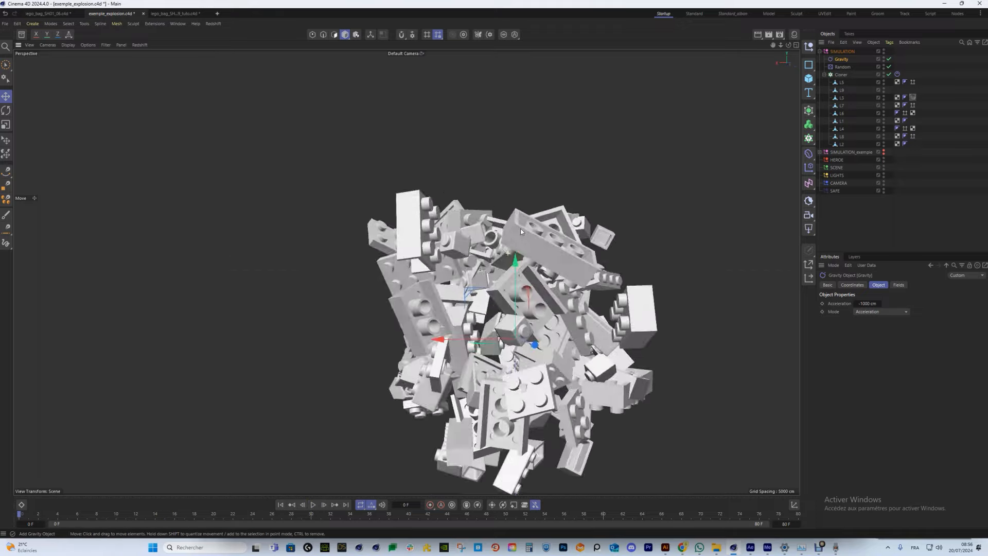
{"action": "left_click", "coordinate": [313, 504]}
{"action": "left_click", "coordinate": [280, 505]}
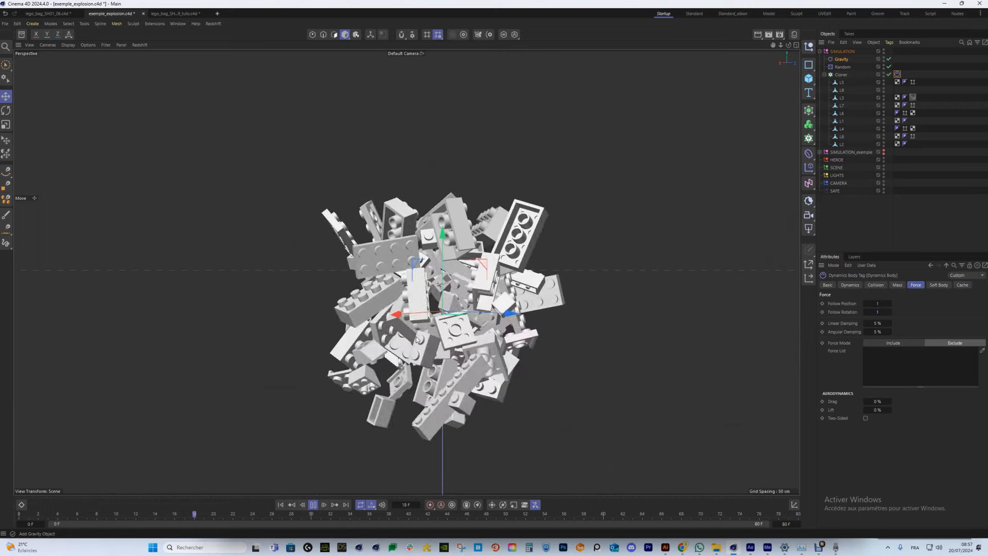
Set Follow Position in the Cloner's Dynamics Body force settings to 0.4 and check the bricks' motion
{"action": "left_click_drag", "start_coordinate": [414, 294], "coordinate": [455, 281], "text": "alt"}
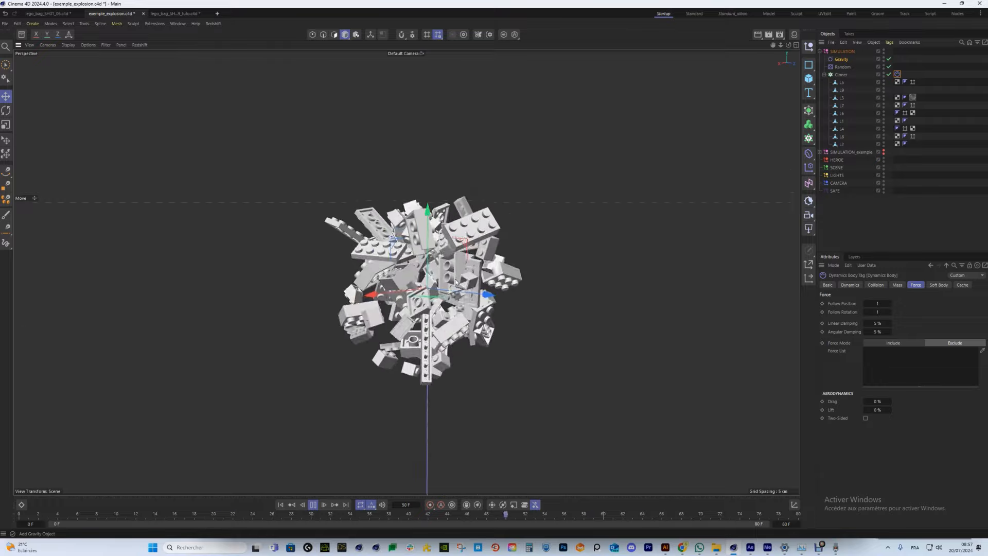
{"action": "left_click", "coordinate": [878, 303]}
{"action": "type", "text": "0.4"}
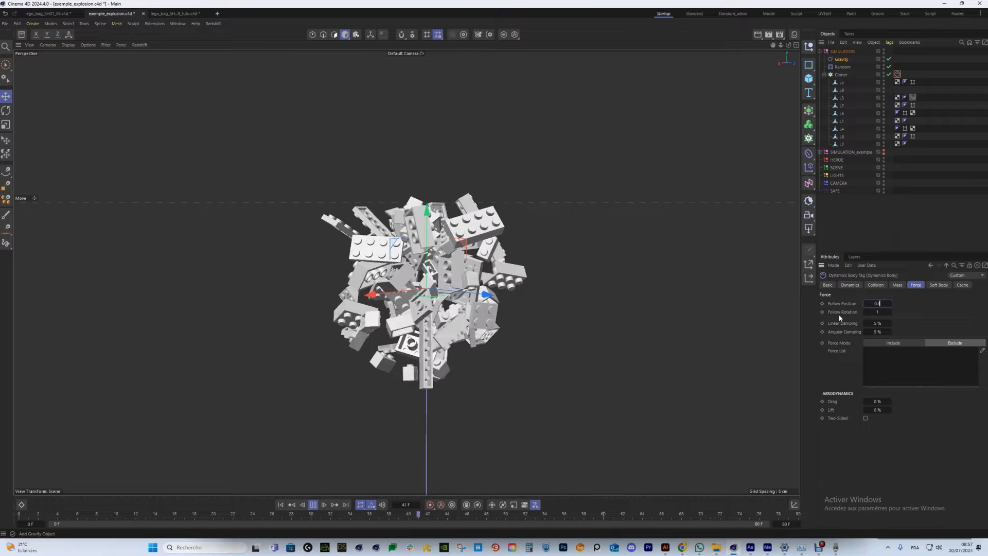
{"action": "left_click_drag", "start_coordinate": [385, 280], "coordinate": [445, 273], "text": "alt"}
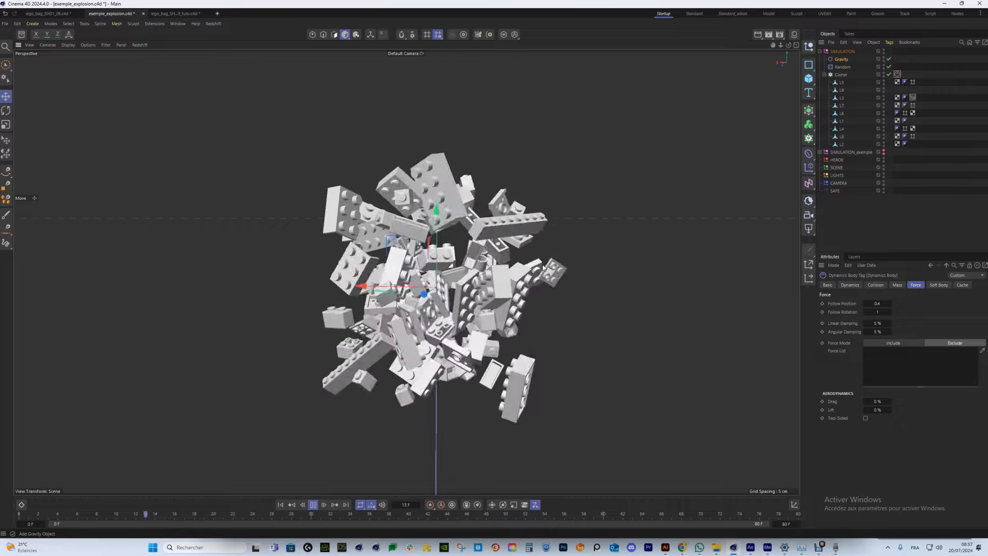
{"action": "left_click_drag", "start_coordinate": [554, 270], "coordinate": [571, 249], "text": "alt"}
Reorder the bricks inside the Cloner, moving L2 to first place and L5 below L6, and check the new arrangement
{"action": "mouse_move", "coordinate": [842, 144]}
{"action": "left_mouse_down"}
{"action": "mouse_move", "coordinate": [844, 88]}
{"action": "mouse_move", "coordinate": [842, 125]}
{"action": "left_mouse_up"}
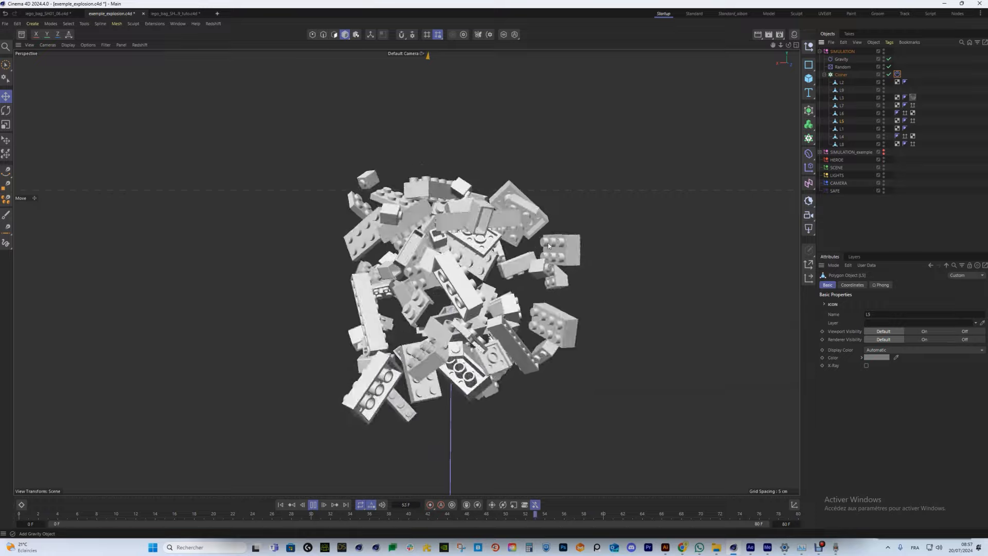
{"action": "left_click_drag", "start_coordinate": [433, 226], "coordinate": [326, 221], "text": "alt"}
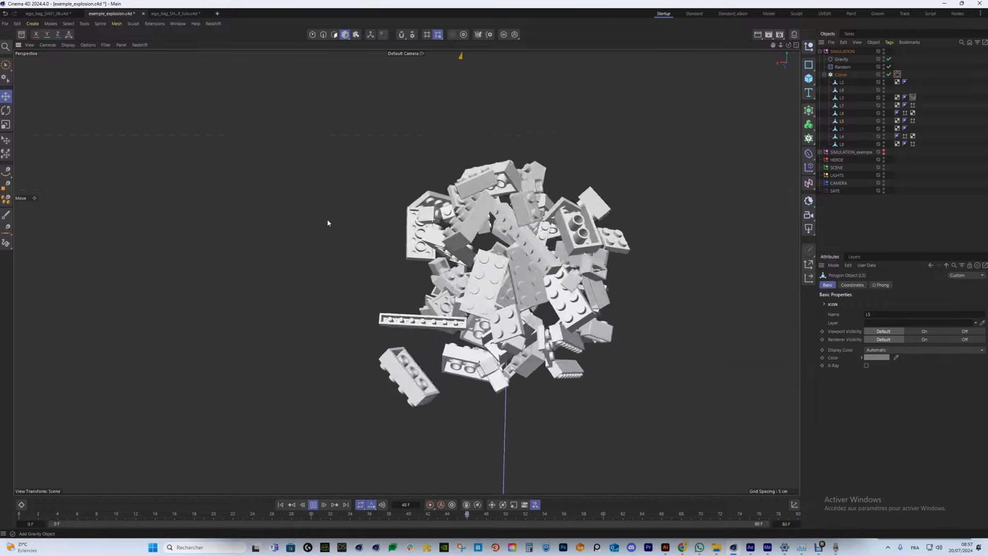
{"action": "left_click_drag", "start_coordinate": [444, 243], "coordinate": [440, 265], "text": "alt"}
{"action": "left_click", "coordinate": [433, 257]}
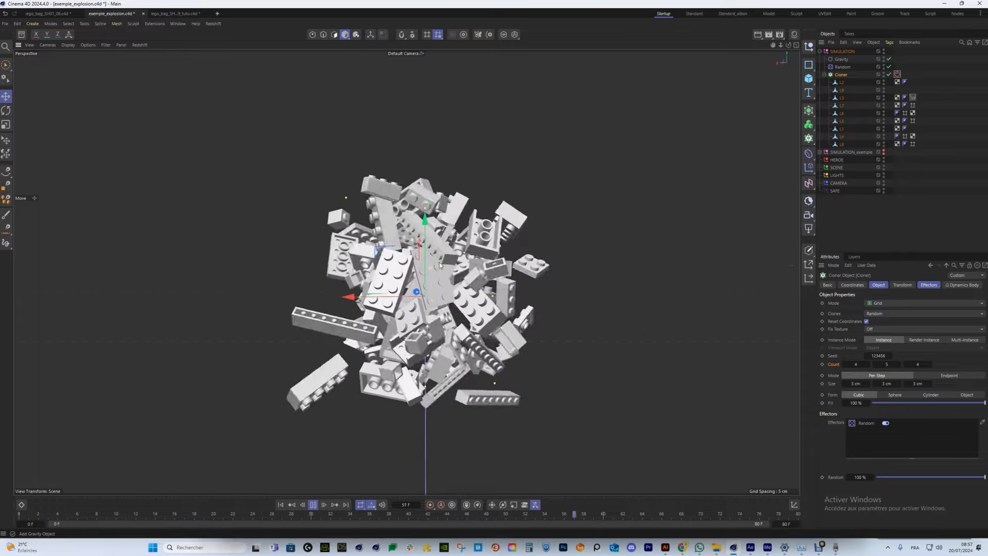
Reset the Substeps, Iterations, Smoothing Iterations and Damping of the project's simulation settings to their defaults
{"action": "left_click", "coordinate": [891, 238]}
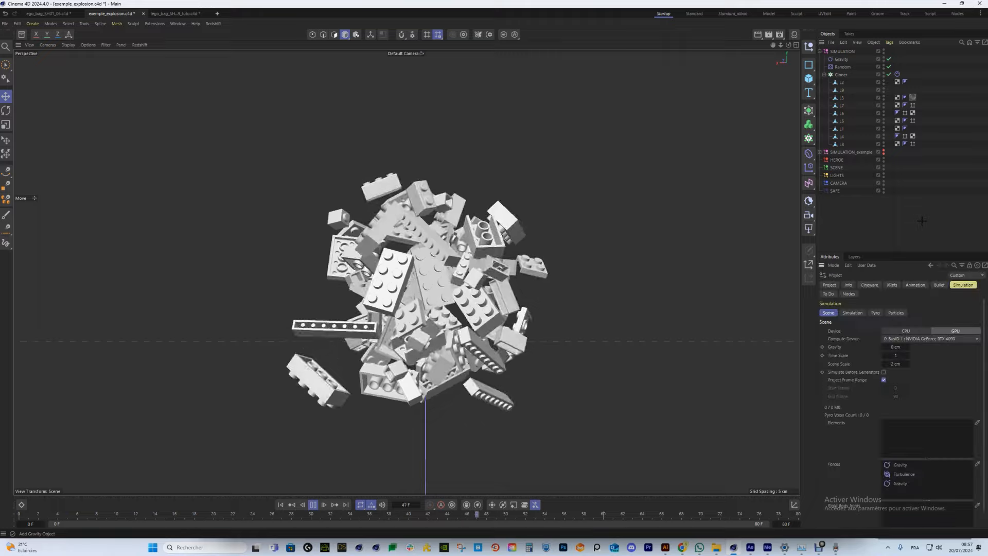
{"action": "left_click", "coordinate": [852, 312]}
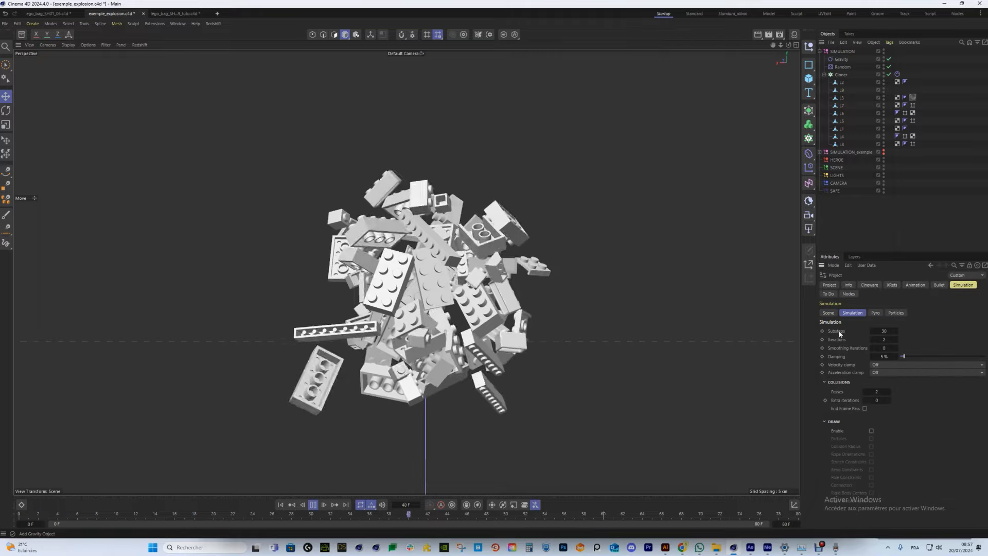
{"action": "left_click_drag", "start_coordinate": [838, 333], "coordinate": [839, 348]}
{"action": "right_click", "coordinate": [839, 352]}
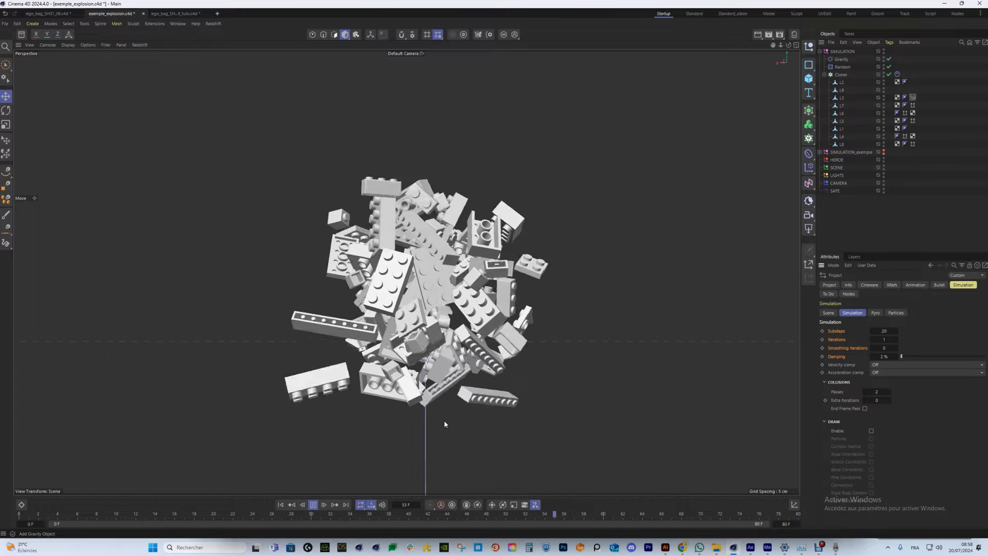
{"action": "middle_click_drag", "start_coordinate": [445, 424], "coordinate": [454, 402], "text": "alt"}
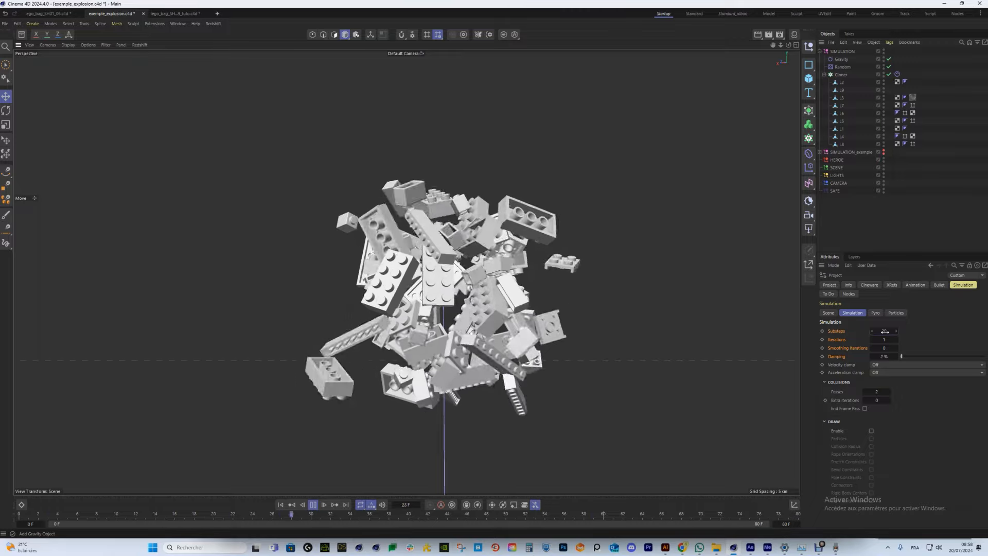
Set the project simulation's Substeps to 30, Damping to 5 % and Iterations to 2
{"action": "type", "text": "30"}
{"action": "left_click", "coordinate": [884, 356]}
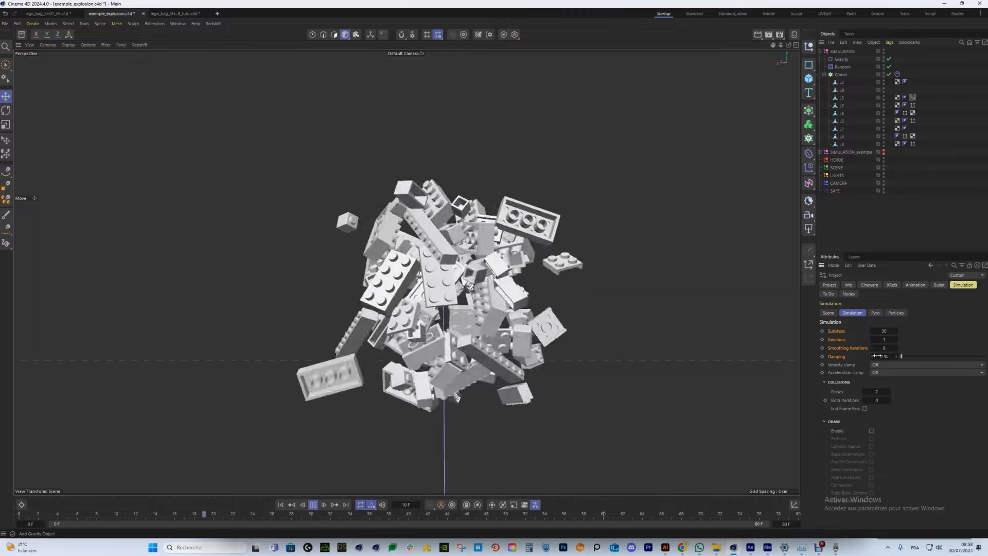
{"action": "type", "text": "5"}
{"action": "key", "text": "Return"}
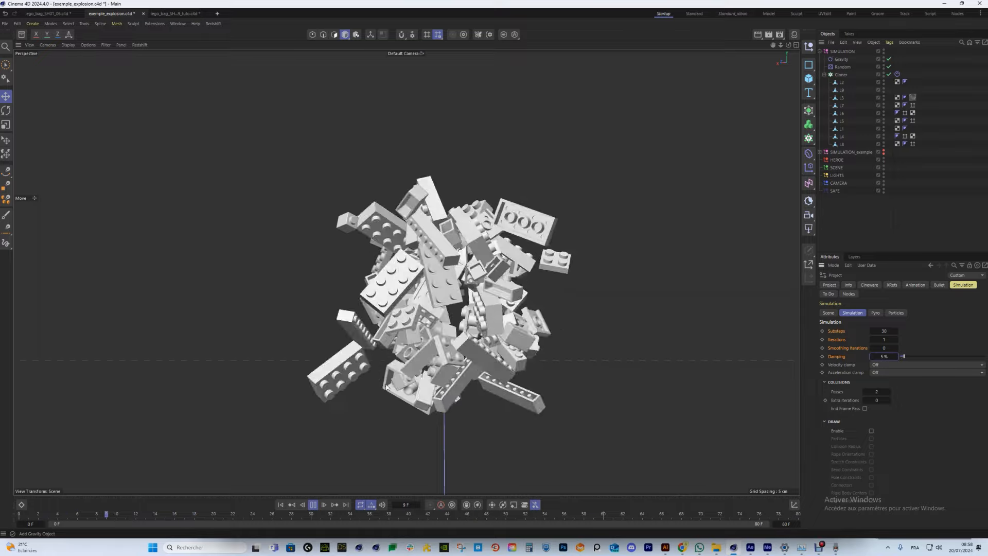
{"action": "left_click", "coordinate": [884, 339]}
{"action": "type", "text": "2"}
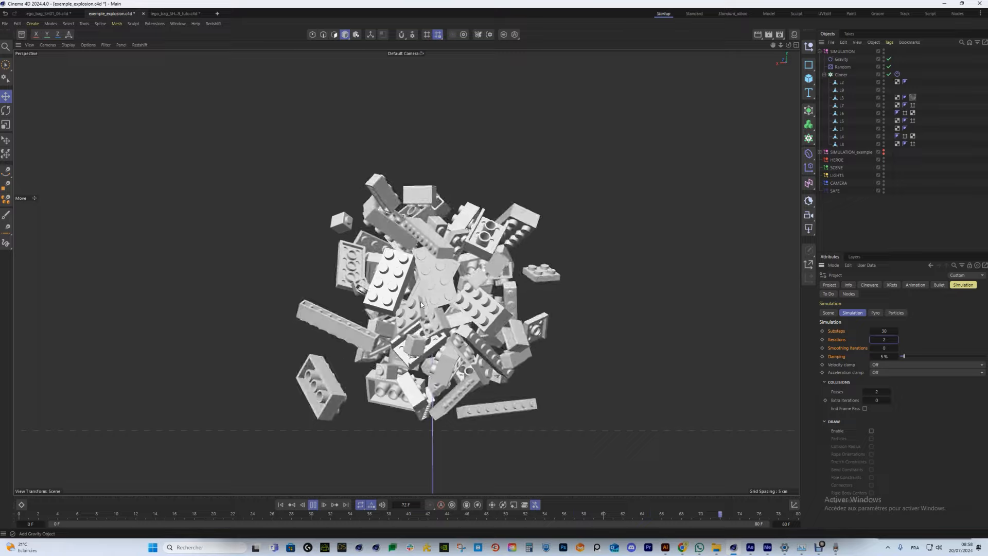
{"action": "key", "text": "Return"}
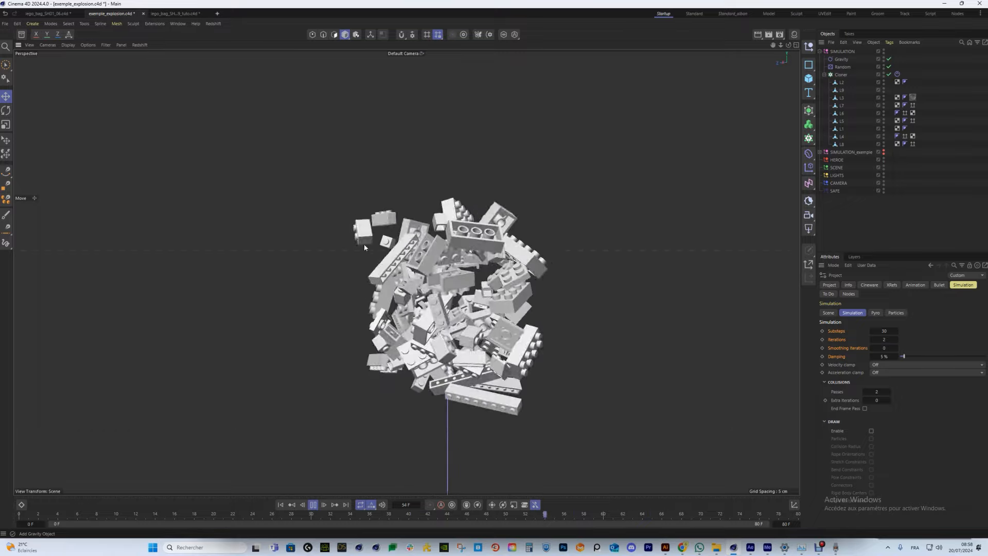
Rewind the simulation to frame 0, add a Turbulence force, play it and place the force in the SIMULATION group
{"action": "key", "text": "F8"}
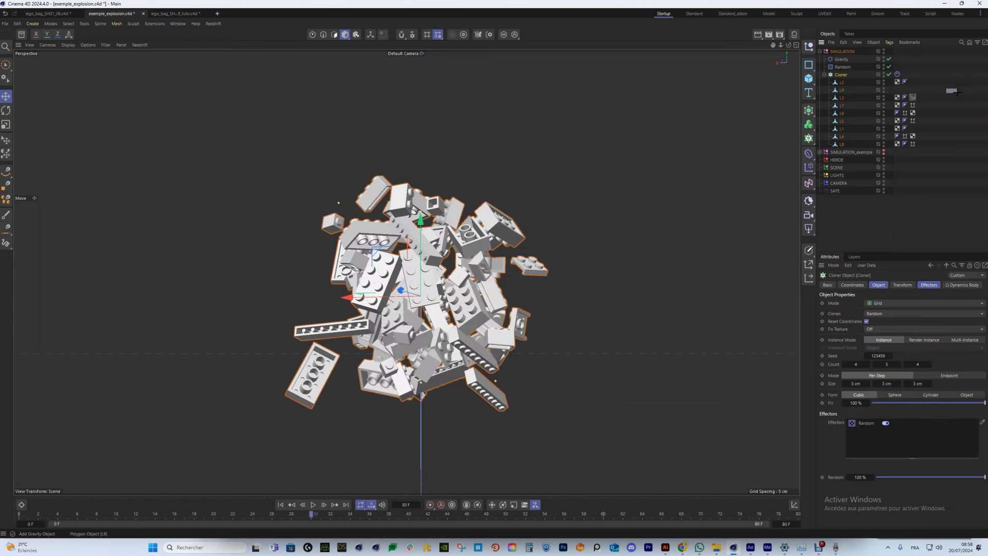
{"action": "left_click", "coordinate": [842, 75]}
{"action": "left_click", "coordinate": [281, 504]}
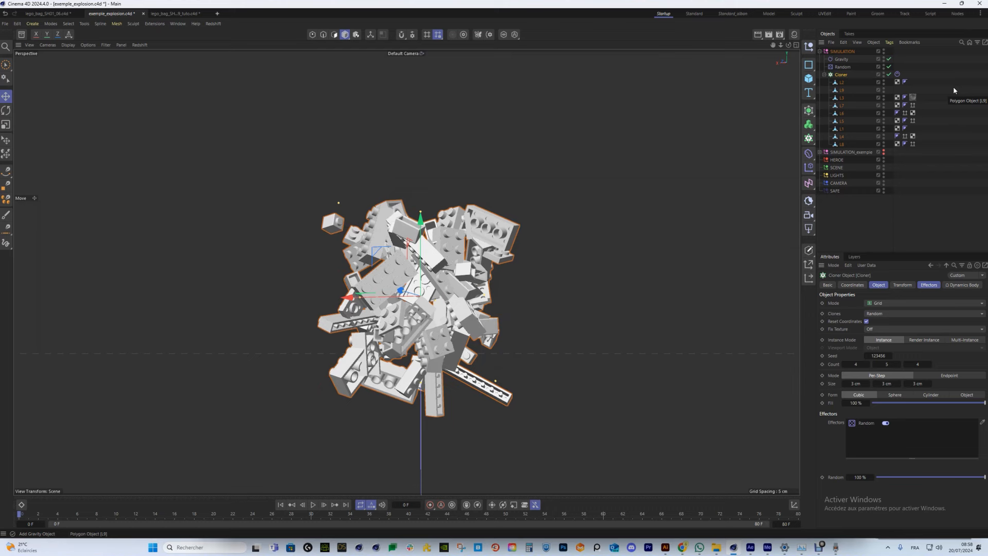
{"action": "key", "text": "shift+c"}
{"action": "type", "text": "turbu"}
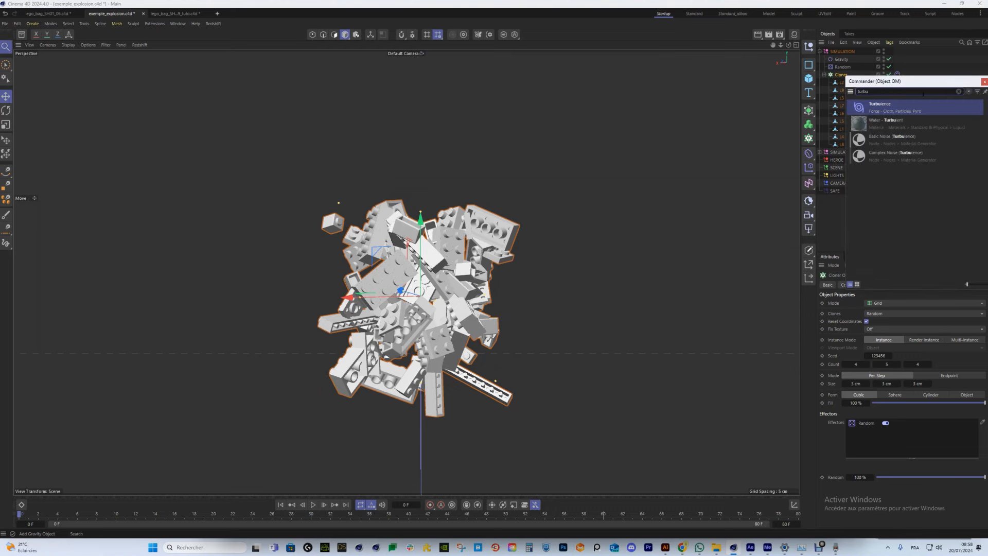
{"action": "left_click", "coordinate": [895, 109]}
{"action": "left_click", "coordinate": [312, 505]}
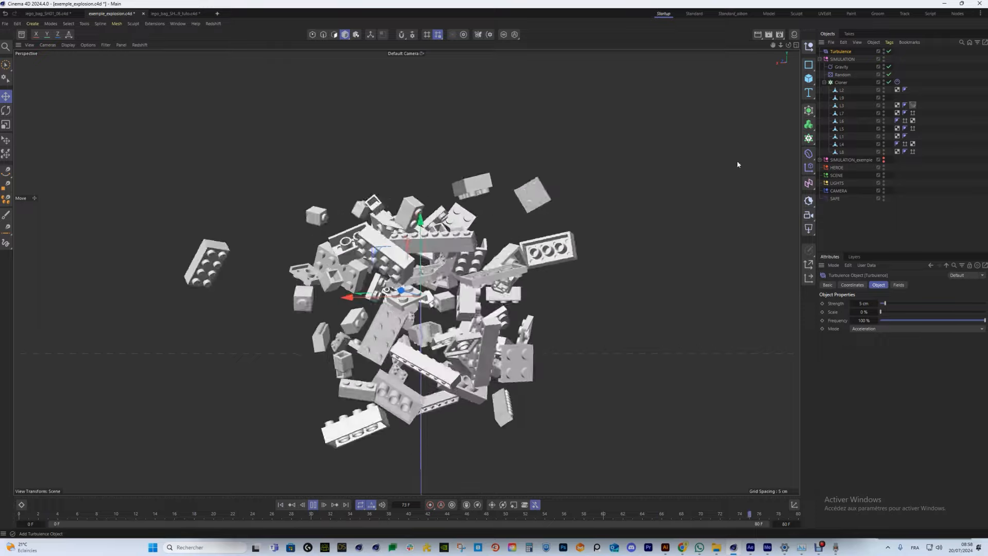
{"action": "left_click_drag", "start_coordinate": [840, 66], "coordinate": [840, 66]}
Set the Turbulence strength to 2 cm and its scale to 5 %
{"action": "double_click", "coordinate": [863, 303]}
{"action": "type", "text": "2"}
{"action": "key", "text": "Return"}
{"action": "left_click_drag", "start_coordinate": [858, 315], "coordinate": [838, 329]}
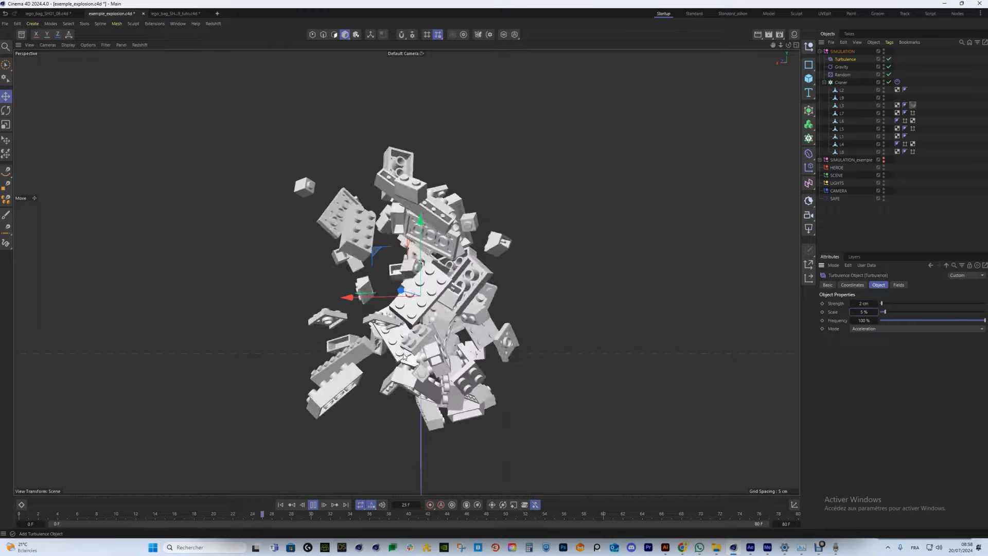
Set the Turbulence strength to 0.5 cm, its scale to 3 % and its frequency to 50 %
{"action": "double_click", "coordinate": [863, 304]}
{"action": "type", "text": "0.5"}
{"action": "key", "text": "Return"}
{"action": "left_click_drag", "start_coordinate": [860, 312], "coordinate": [857, 313]}
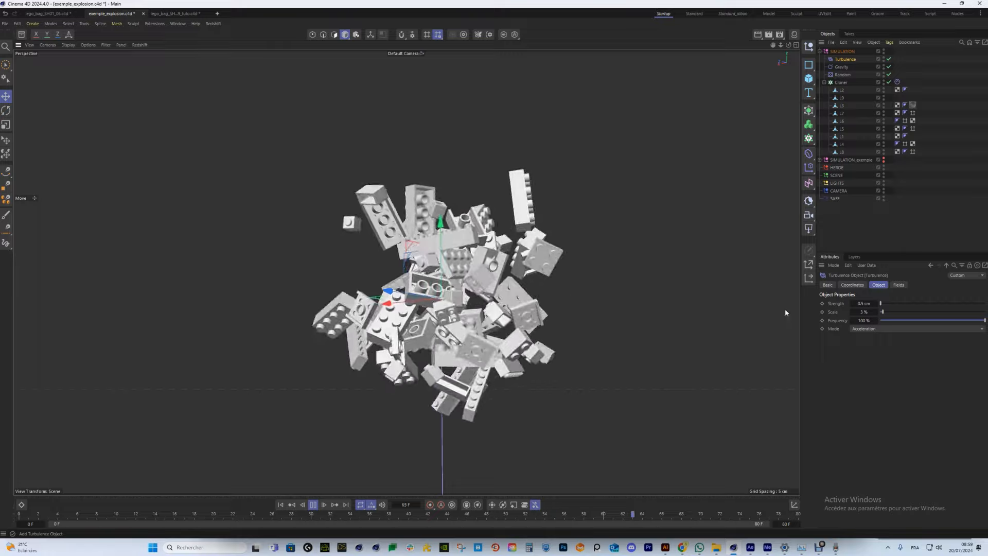
{"action": "double_click", "coordinate": [865, 321]}
{"action": "type", "text": "50"}
{"action": "key", "text": "Return"}
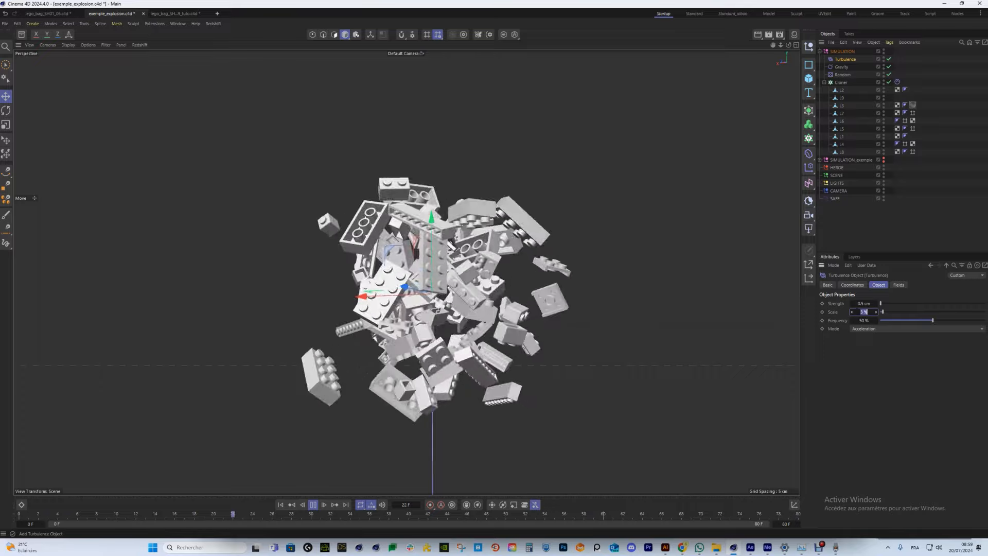
Set the Turbulence scale to 5 % and its strength to 0.3 cm, and check the motion from several angles
{"action": "left_click_drag", "start_coordinate": [861, 304], "coordinate": [855, 311]}
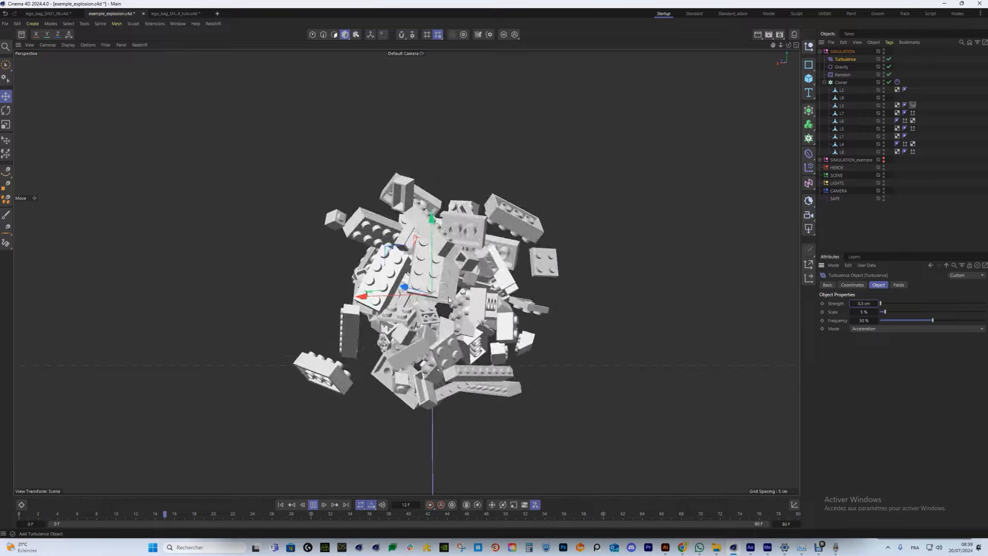
{"action": "left_click_drag", "start_coordinate": [448, 252], "coordinate": [466, 237], "text": "alt"}
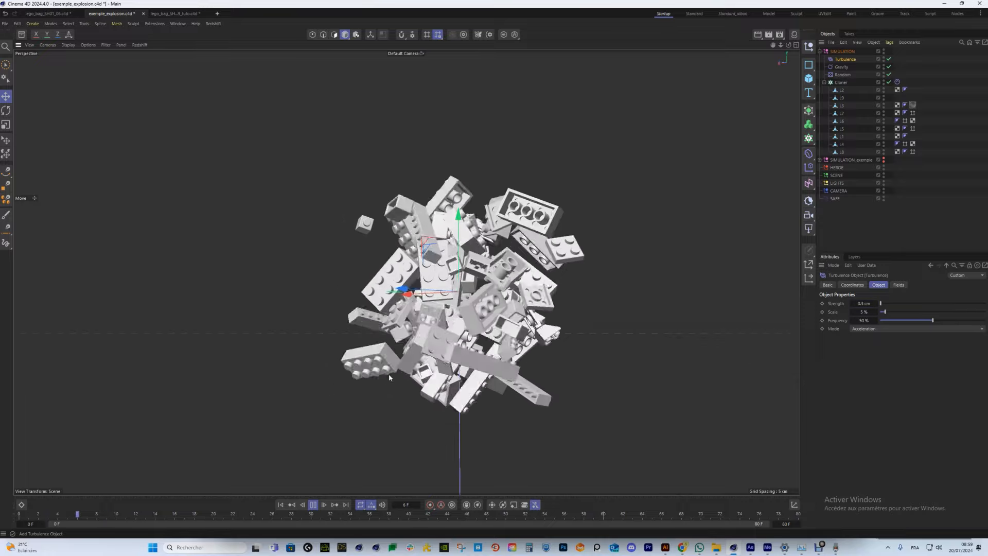
{"action": "left_click_drag", "start_coordinate": [414, 338], "coordinate": [317, 347], "text": "alt"}
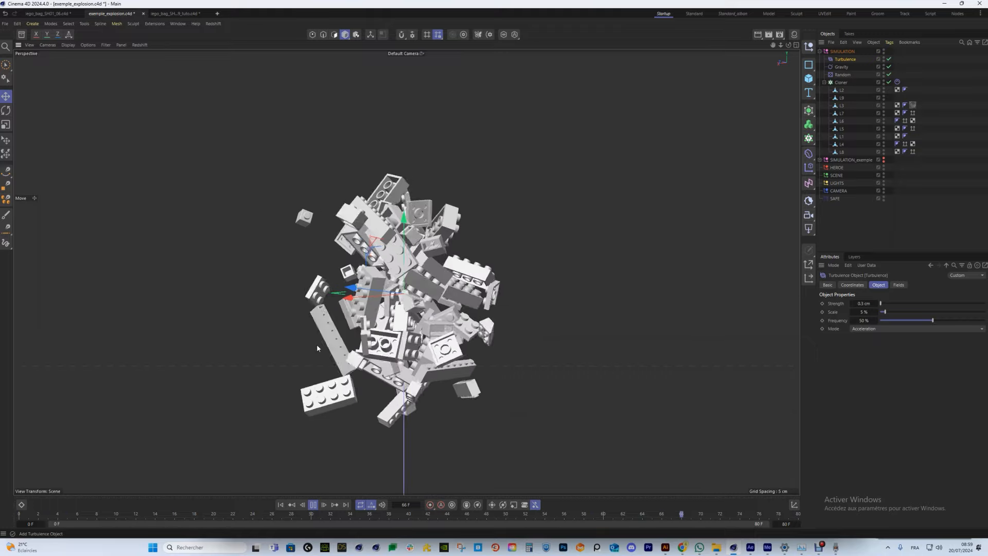
Pause the explosion and review the Cloner's properties and its Dynamics Body tag settings
{"action": "left_click", "coordinate": [313, 505]}
{"action": "left_click_drag", "start_coordinate": [111, 517], "coordinate": [283, 517]}
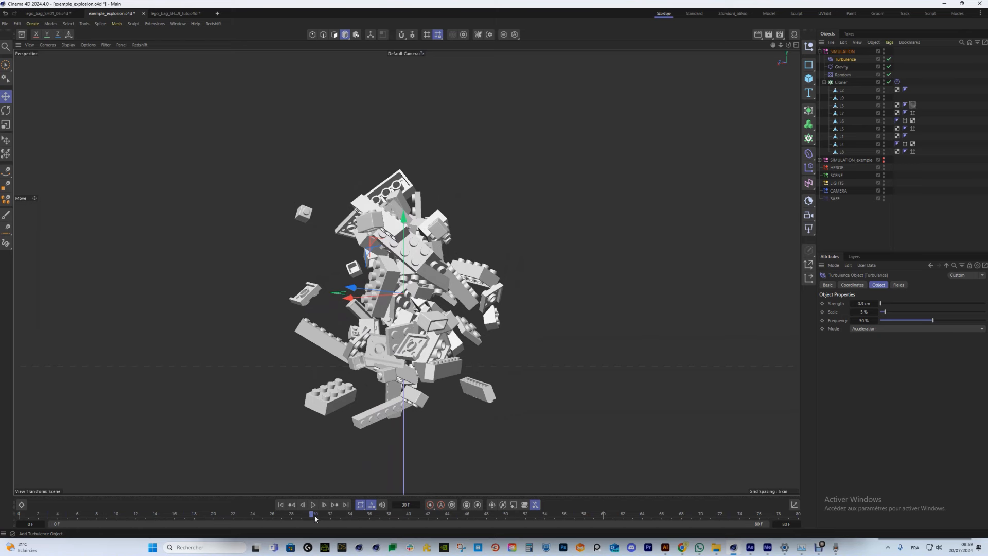
{"action": "left_click", "coordinate": [840, 83]}
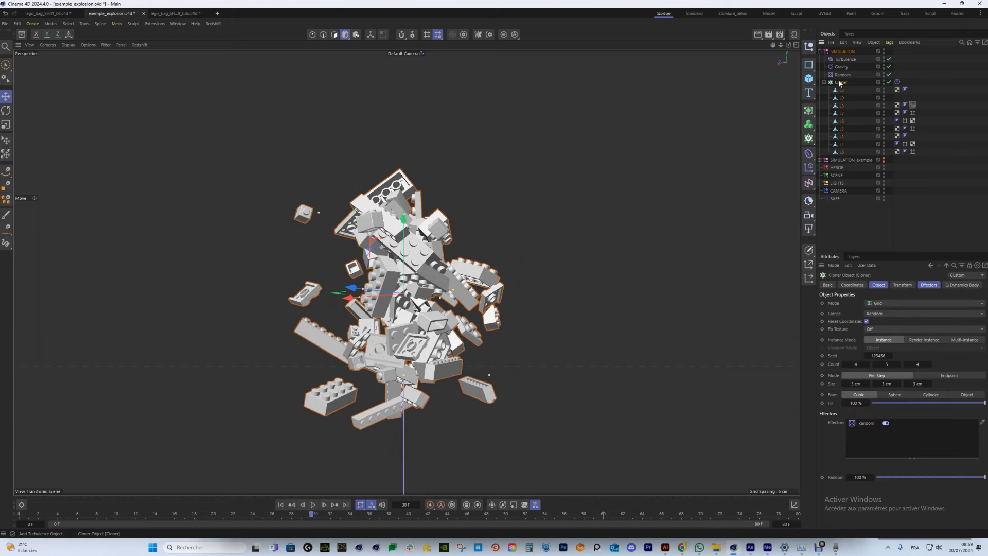
{"action": "left_click", "coordinate": [897, 83]}
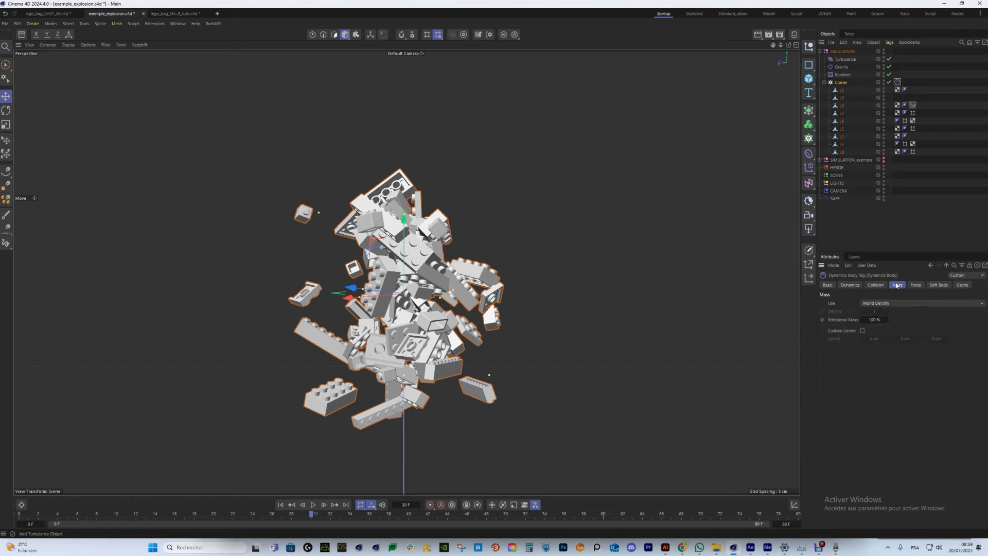
{"action": "right_click_drag", "start_coordinate": [419, 340], "coordinate": [583, 436], "text": "alt"}
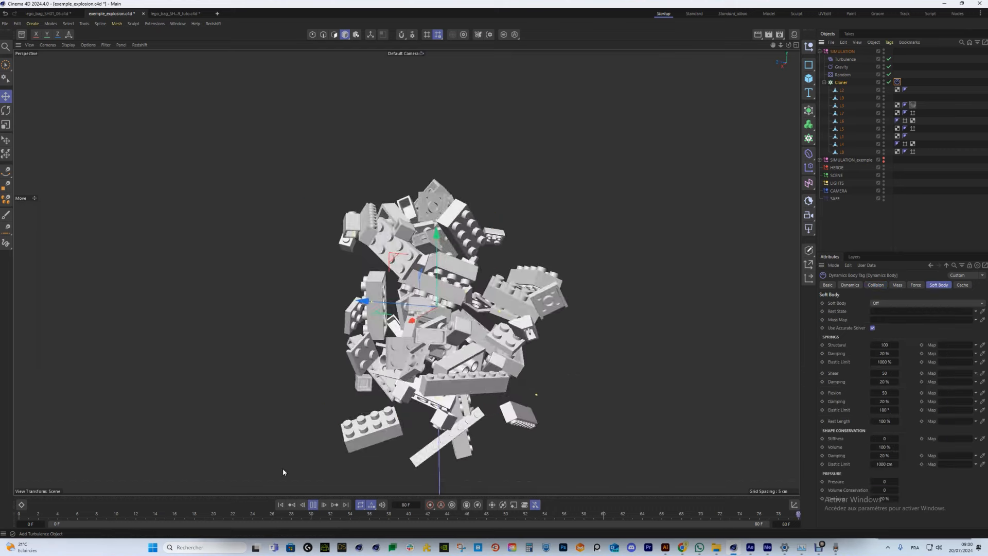
Keyframe a smaller Cloner count at frame 19, with 2 on the first and third axes, and copy that key to frame 10
{"action": "left_click_drag", "start_coordinate": [216, 515], "coordinate": [202, 517]}
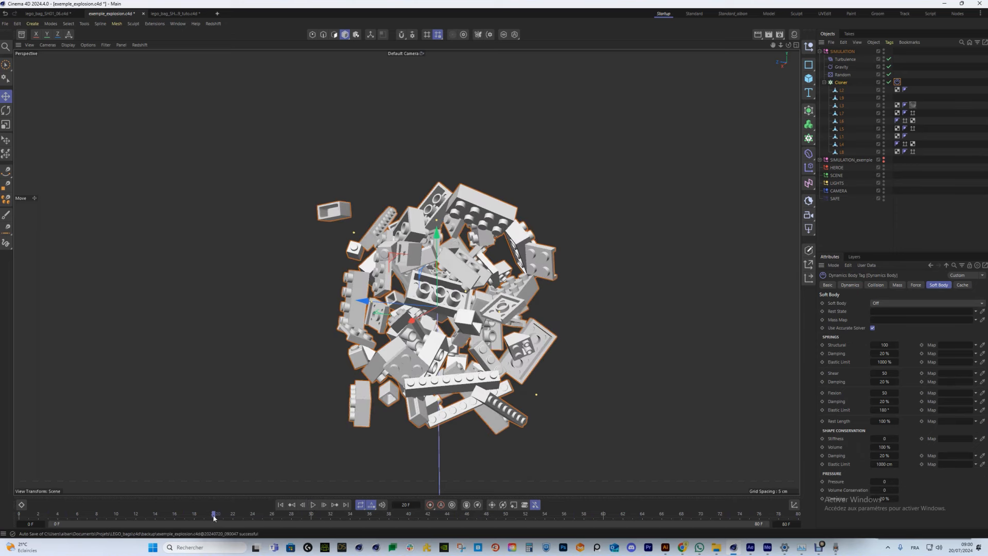
{"action": "left_click", "coordinate": [841, 83]}
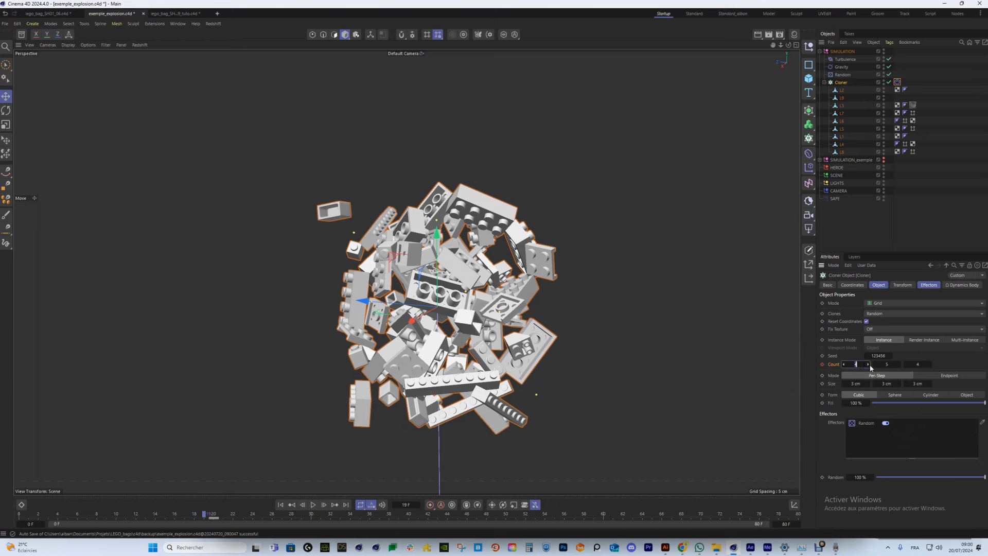
{"action": "type", "text": "2"}
{"action": "key", "text": "Tab"}
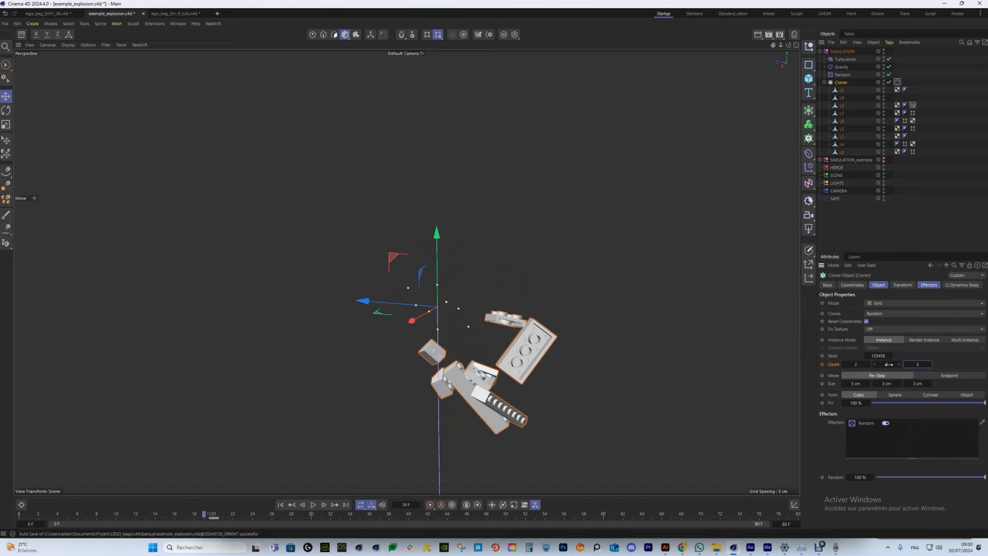
{"action": "left_click", "coordinate": [201, 520]}
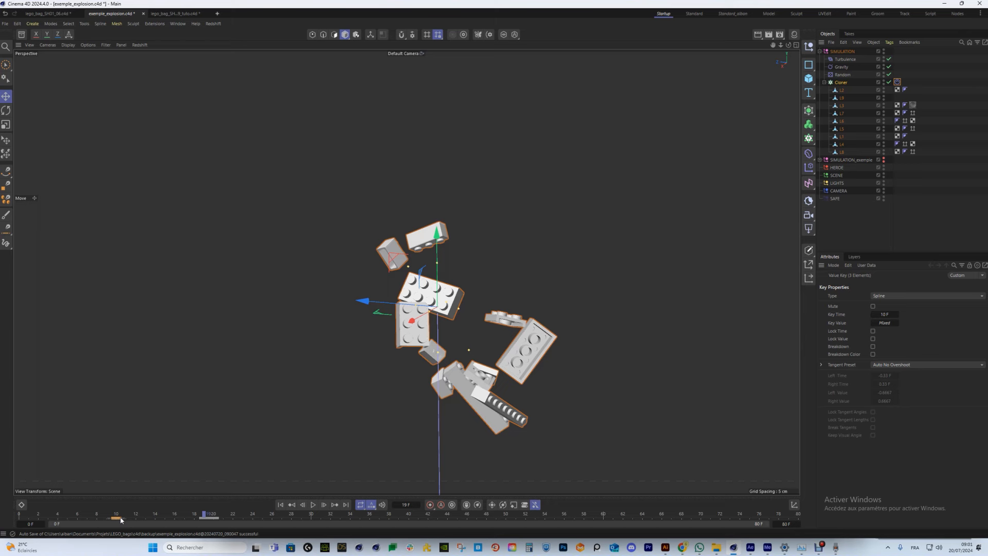
Keyframe the Cloner count at 1, 1, 1 on frame 9, shift the early count keys to frames 2 and 3, and replay
{"action": "left_click", "coordinate": [841, 84]}
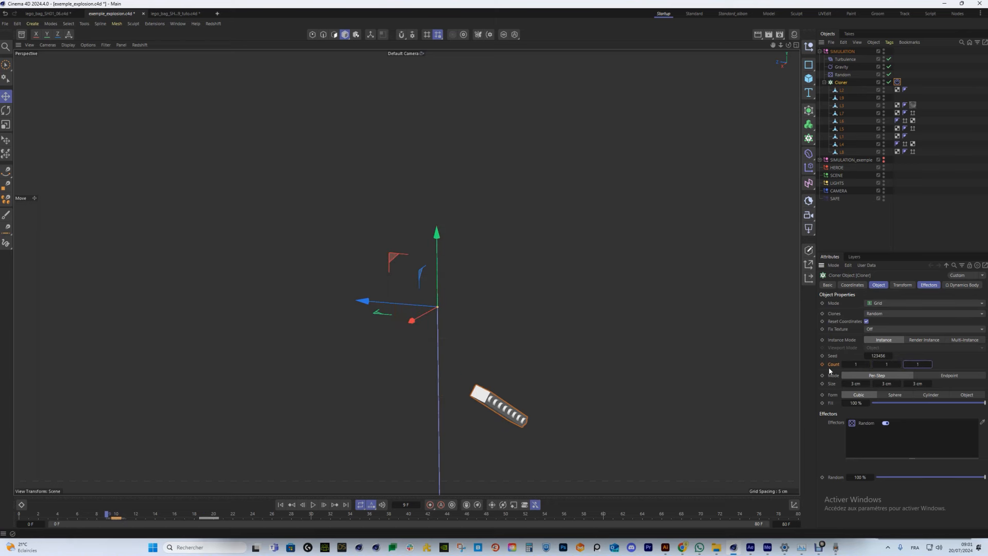
{"action": "left_click_drag", "start_coordinate": [104, 521], "coordinate": [110, 520]}
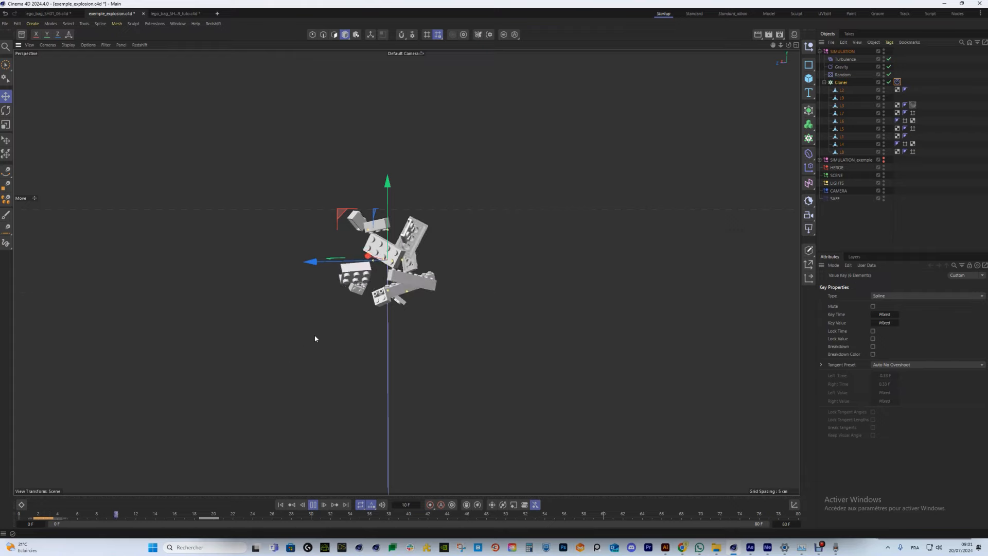
{"action": "left_click", "coordinate": [279, 505]}
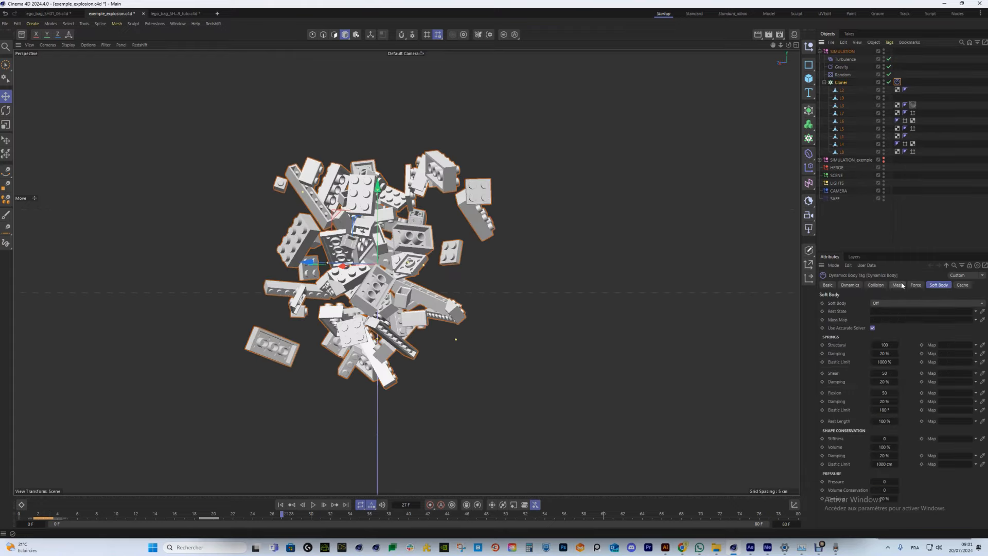
Set the Dynamics Body's Follow Position to 0.2 and Follow Rotation to 0.5, and replay the simulation from the start
{"action": "left_click", "coordinate": [897, 286]}
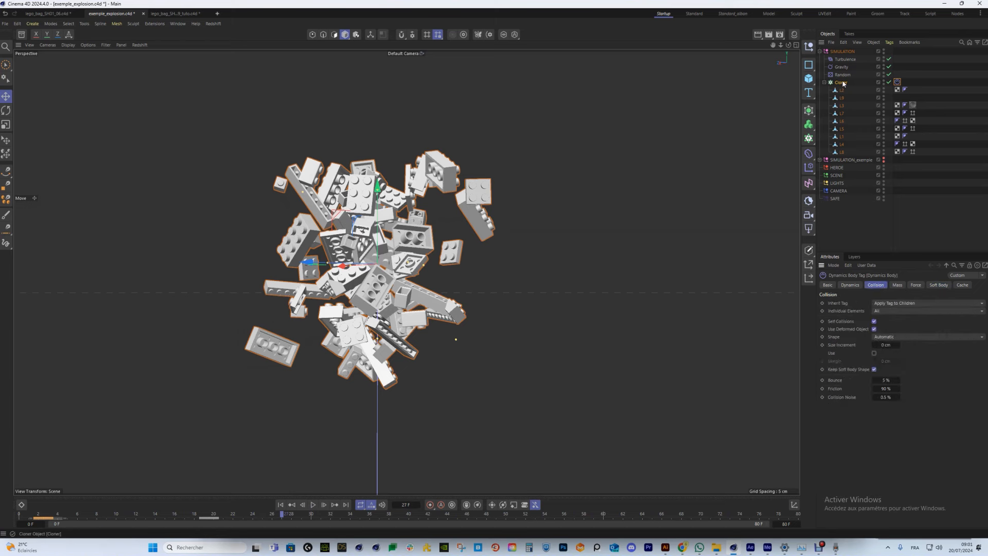
{"action": "left_click", "coordinate": [915, 286]}
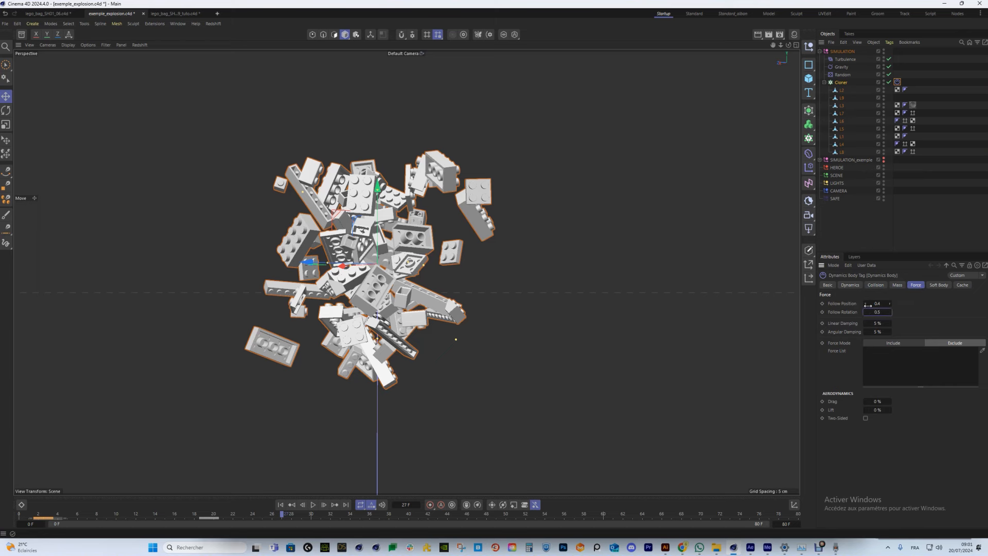
{"action": "left_click", "coordinate": [278, 507]}
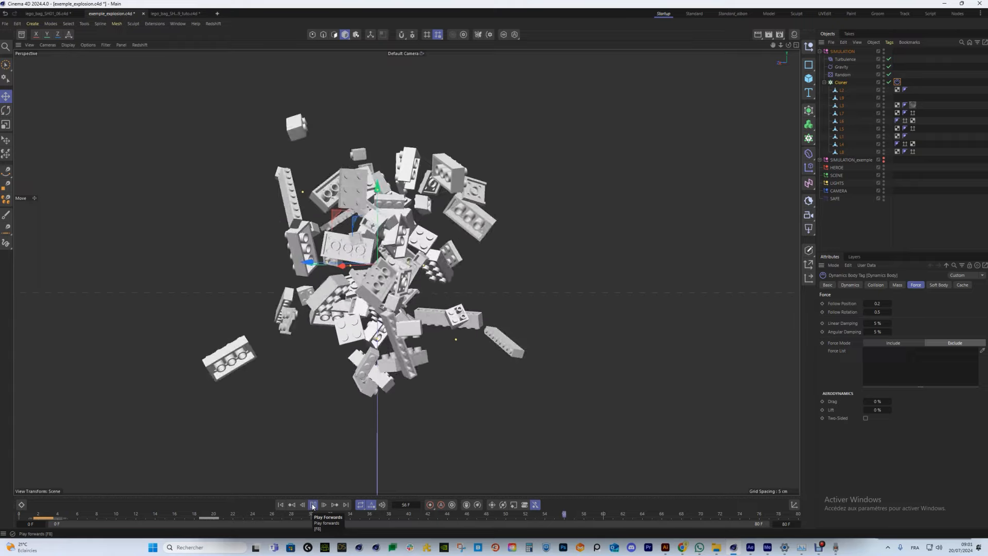
{"action": "left_click", "coordinate": [313, 506]}
{"action": "left_click", "coordinate": [286, 506]}
Try a Cloner grid size of 1 cm on all three axes while the simulation plays
{"action": "left_click", "coordinate": [881, 285]}
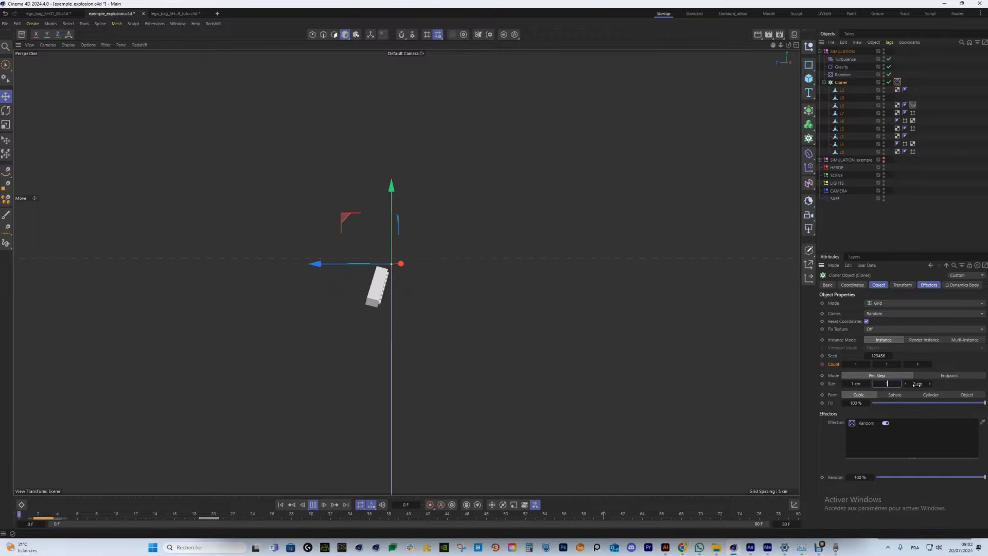
{"action": "key", "text": "ctrl+z"}
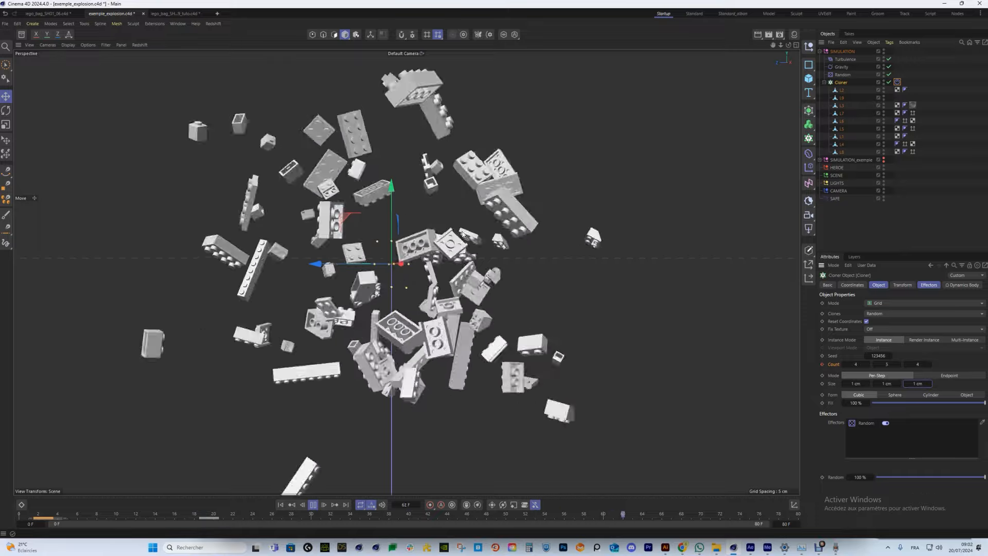
{"action": "key", "text": "ctrl+z"}
{"action": "key", "text": "ctrl+y"}
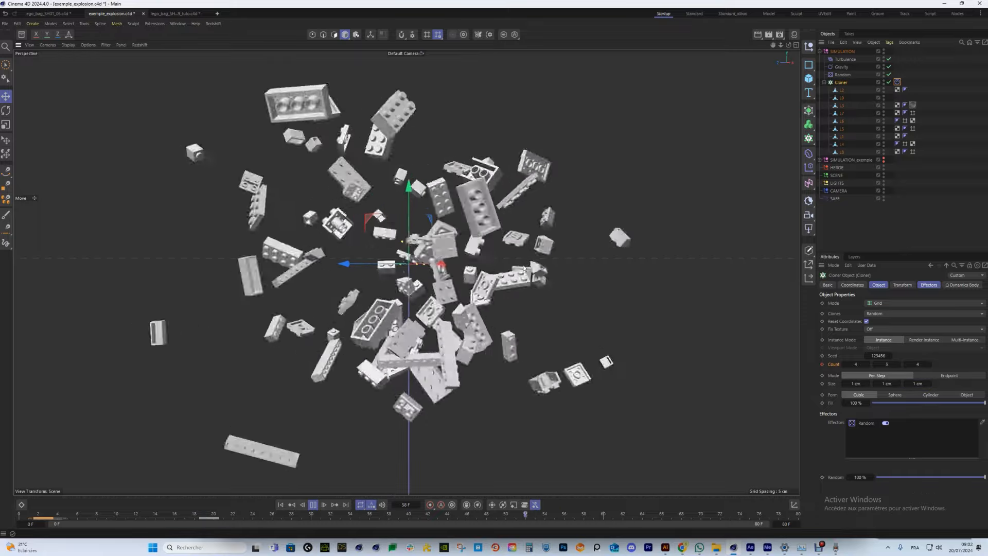
{"action": "key", "text": "ctrl+z"}
Set the Cloner grid size to 1.5 cm on all three axes and replay the simulation
{"action": "left_click", "coordinate": [857, 384]}
{"action": "type", "text": "1.5"}
{"action": "key", "text": "Tab"}
{"action": "type", "text": "1.5"}
{"action": "key", "text": "Return"}
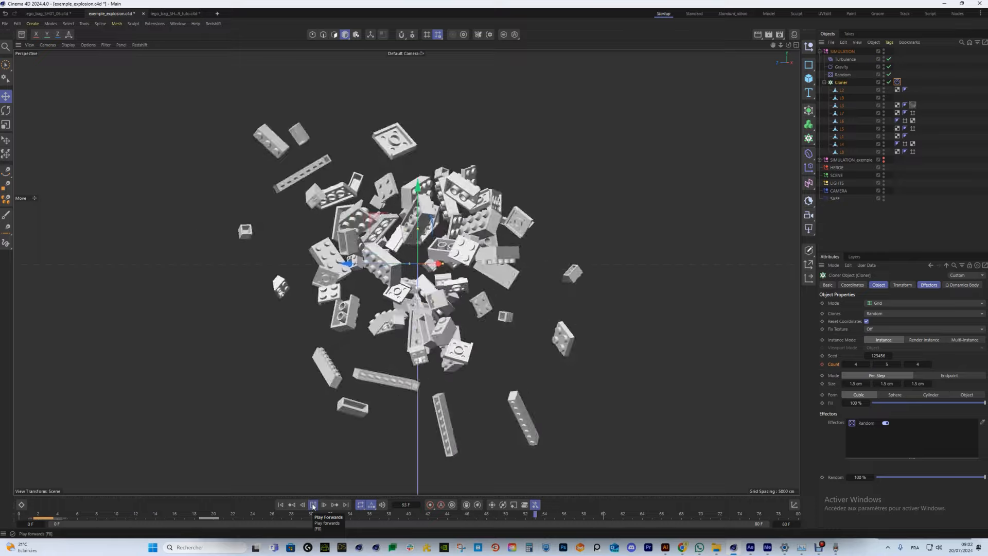
Set the Dynamics Body's Follow Rotation to 1 and Follow Position to 0.5, and check the explosion from several angles
{"action": "left_click", "coordinate": [897, 82]}
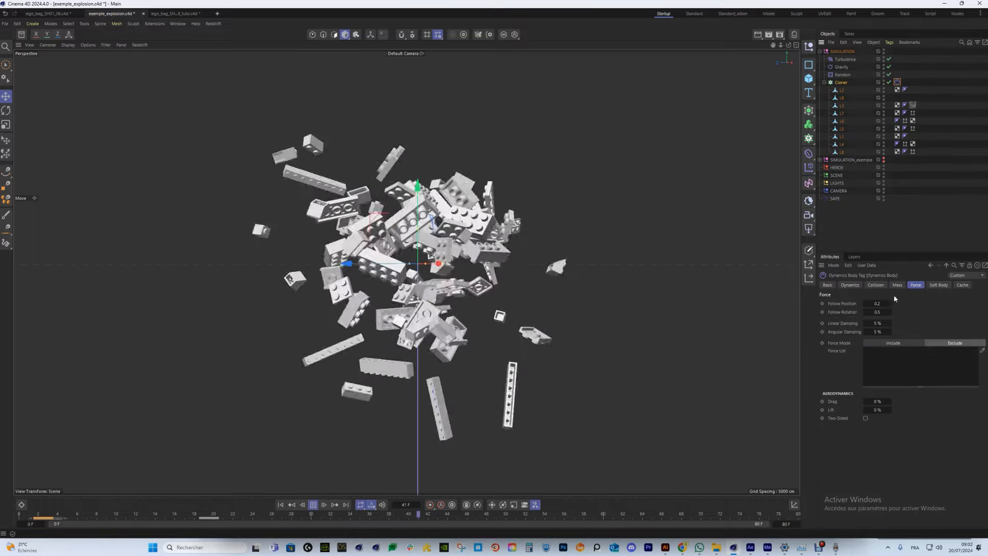
{"action": "left_click", "coordinate": [877, 312]}
{"action": "type", "text": "1"}
{"action": "key", "text": "Return"}
{"action": "left_click", "coordinate": [878, 303]}
{"action": "type", "text": "0.5"}
{"action": "key", "text": "Return"}
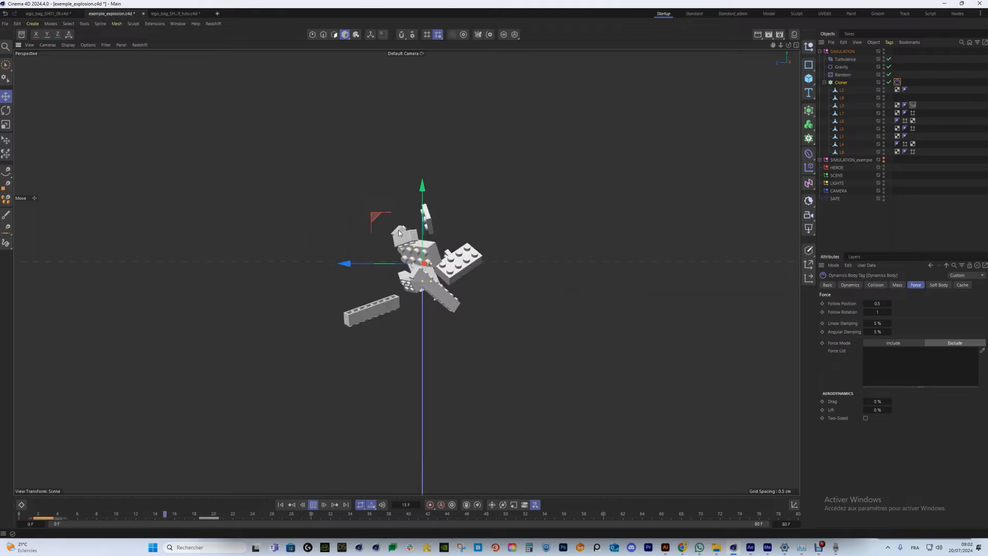
{"action": "left_click_drag", "start_coordinate": [410, 247], "coordinate": [387, 187], "text": "alt"}
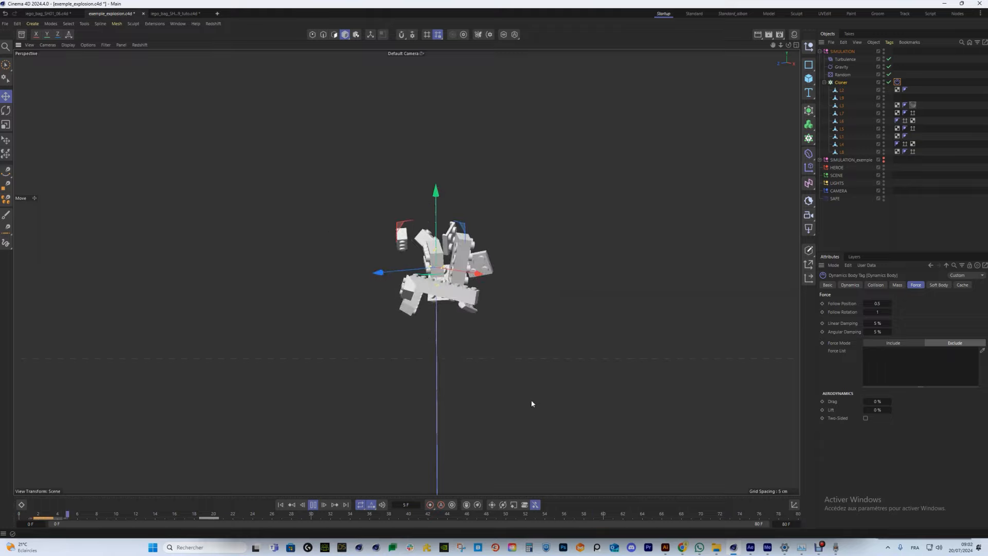
{"action": "left_click_drag", "start_coordinate": [555, 280], "coordinate": [435, 251], "text": "alt"}
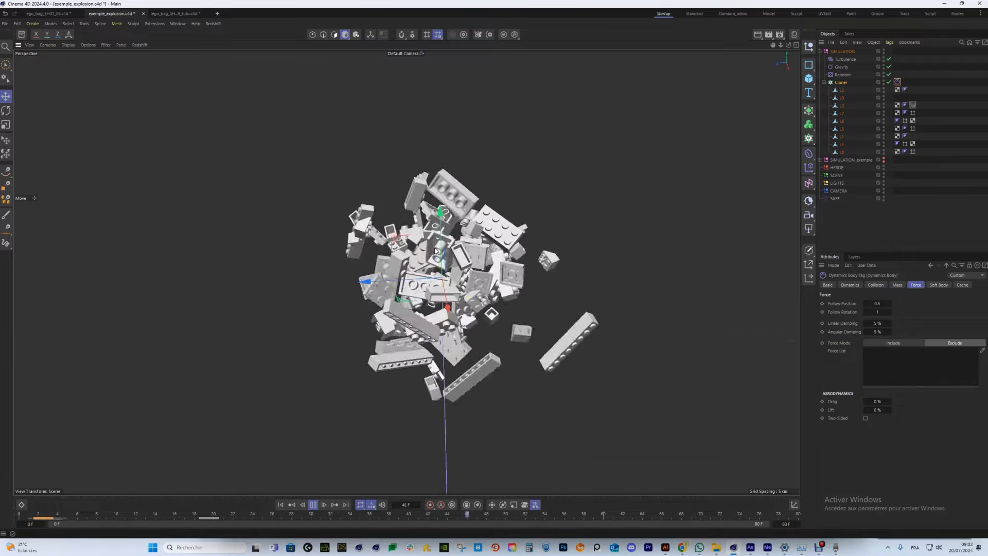
{"action": "left_click_drag", "start_coordinate": [450, 249], "coordinate": [483, 279], "text": "alt"}
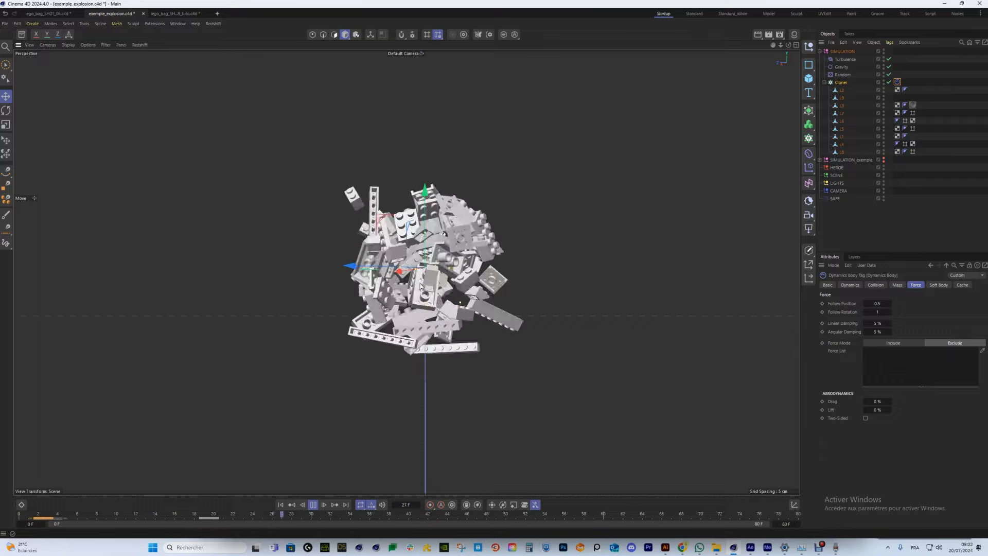
Pause the simulation and keyframe Follow Position at 0.5 and Follow Rotation at 1 on frame 19
{"action": "left_click", "coordinate": [312, 504]}
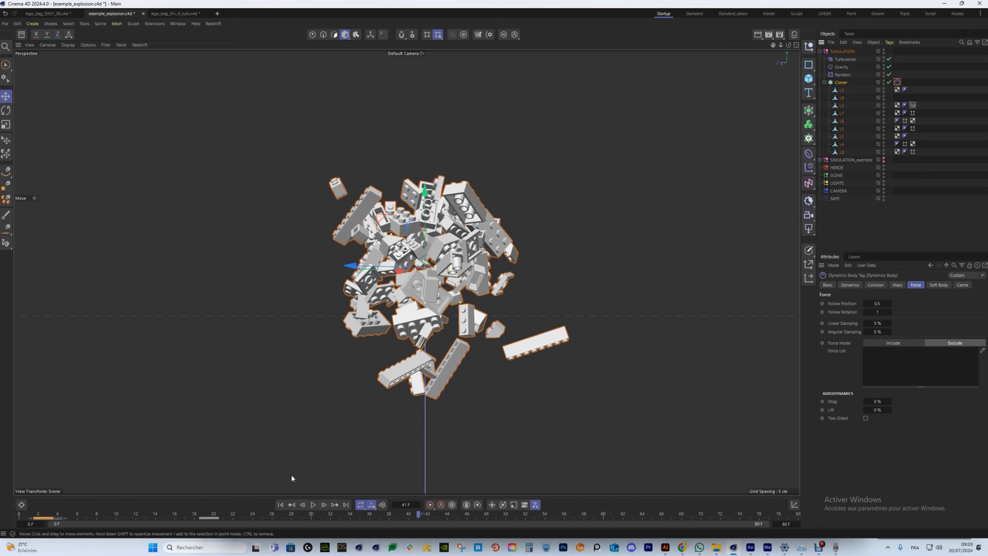
{"action": "left_click", "coordinate": [204, 517]}
{"action": "left_click", "coordinate": [213, 516]}
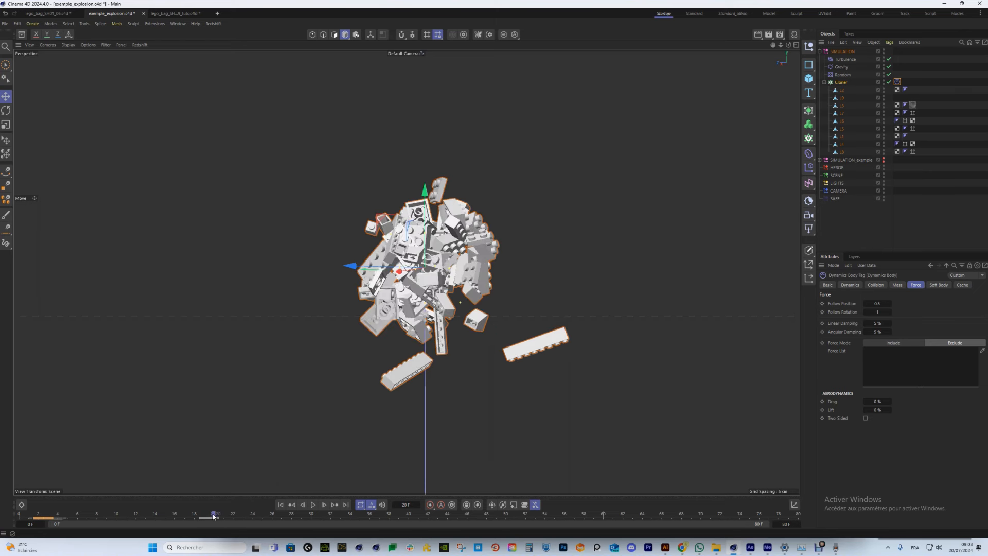
{"action": "left_click", "coordinate": [203, 516]}
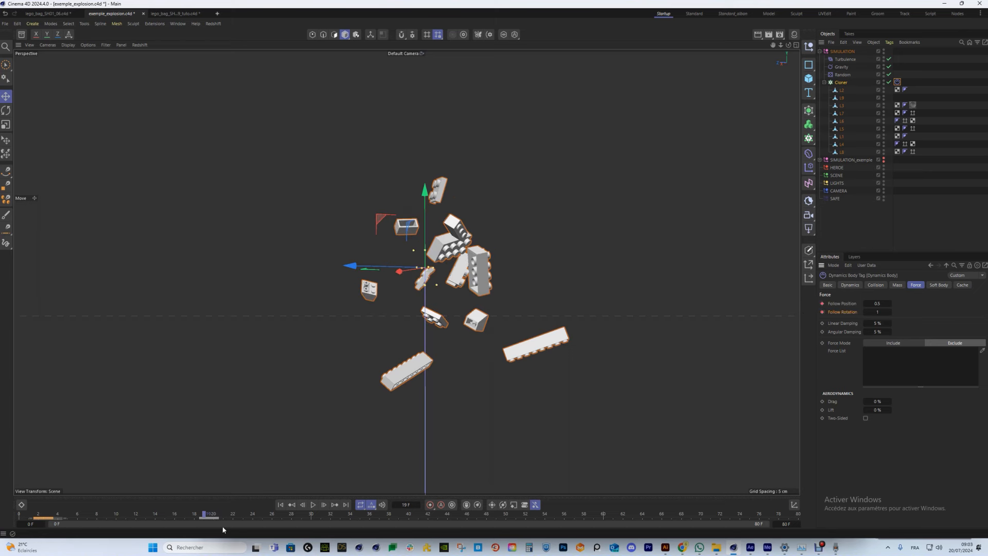
Keyframe Follow Position at 0.3 and Follow Rotation at 0.8 on frame 20, and replay the simulation from frame 0
{"action": "left_click", "coordinate": [214, 515]}
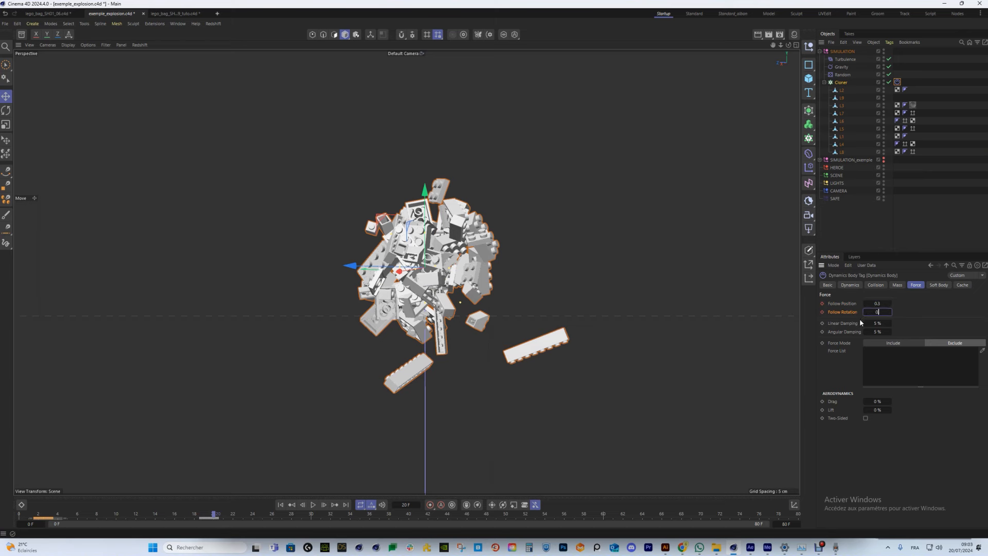
{"action": "left_click", "coordinate": [823, 303]}
{"action": "left_click", "coordinate": [285, 506]}
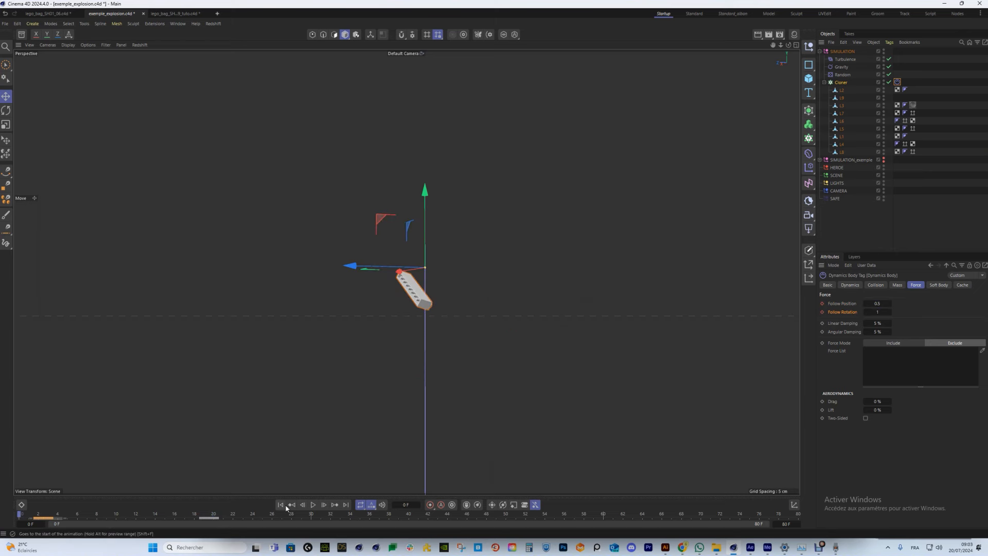
{"action": "left_click", "coordinate": [312, 505]}
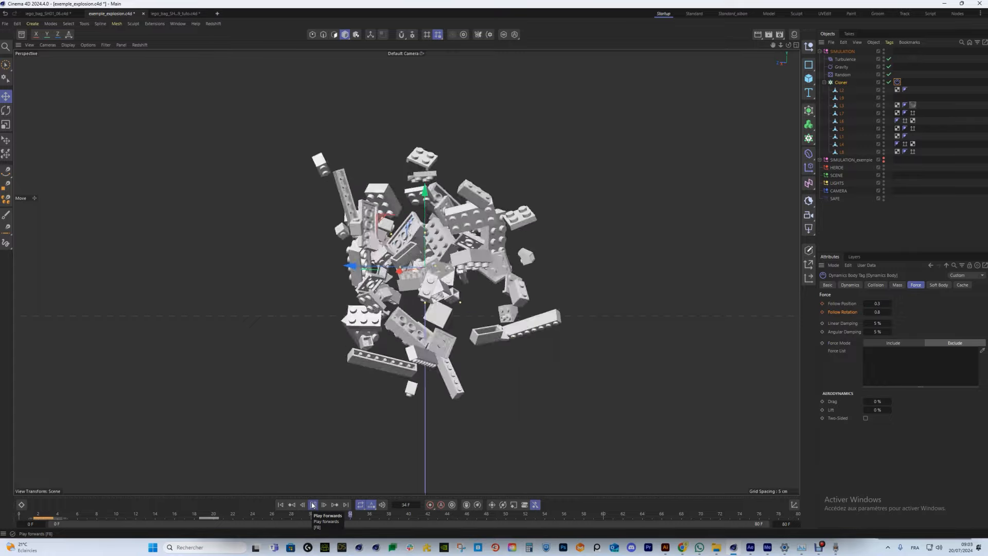
{"action": "left_click", "coordinate": [312, 505]}
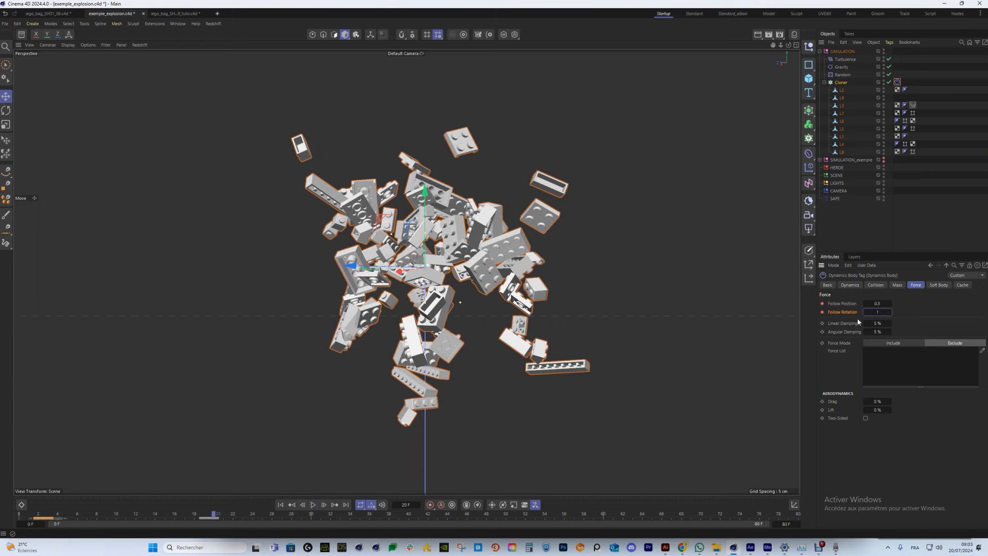
Set the Follow Rotation key on frame 20 to 1, replay the simulation twice and compare frames 19 and 20
{"action": "left_click", "coordinate": [280, 505]}
{"action": "left_click", "coordinate": [313, 505]}
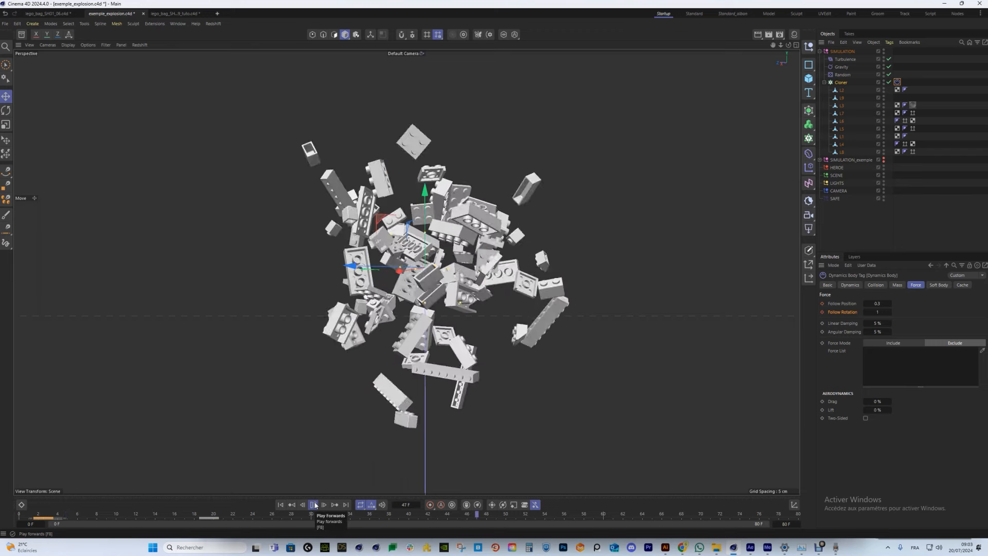
{"action": "left_click", "coordinate": [313, 504]}
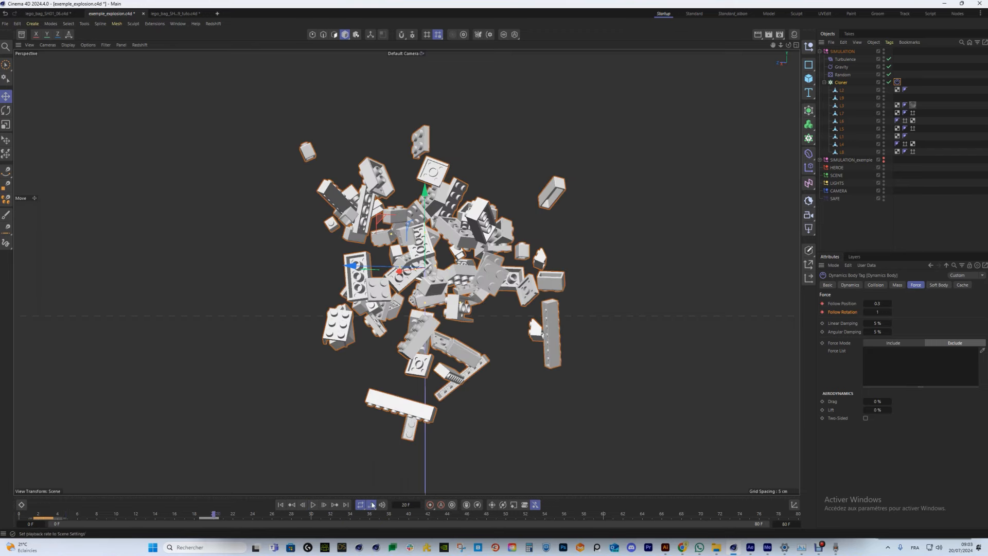
{"action": "left_click", "coordinate": [281, 505]}
{"action": "left_click", "coordinate": [312, 505]}
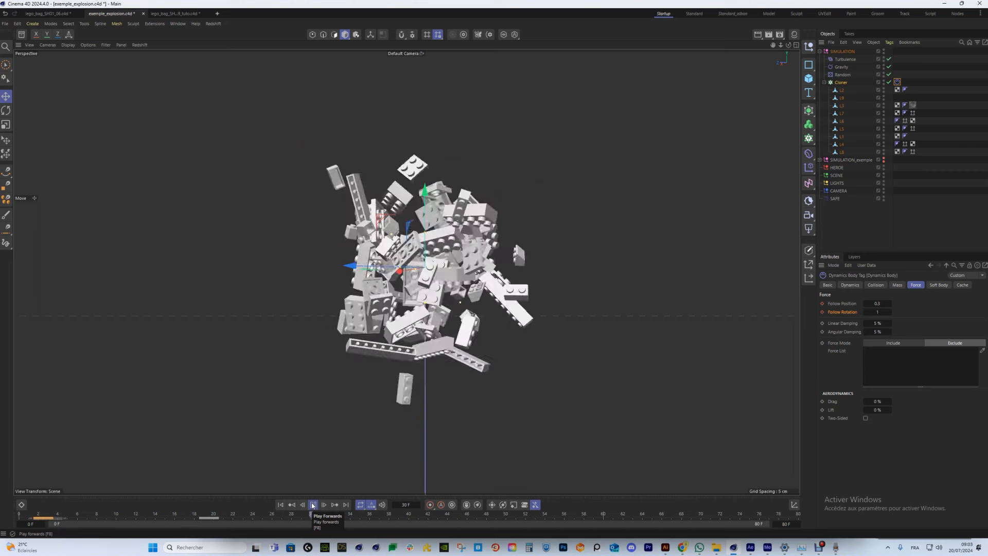
{"action": "left_click", "coordinate": [313, 505]}
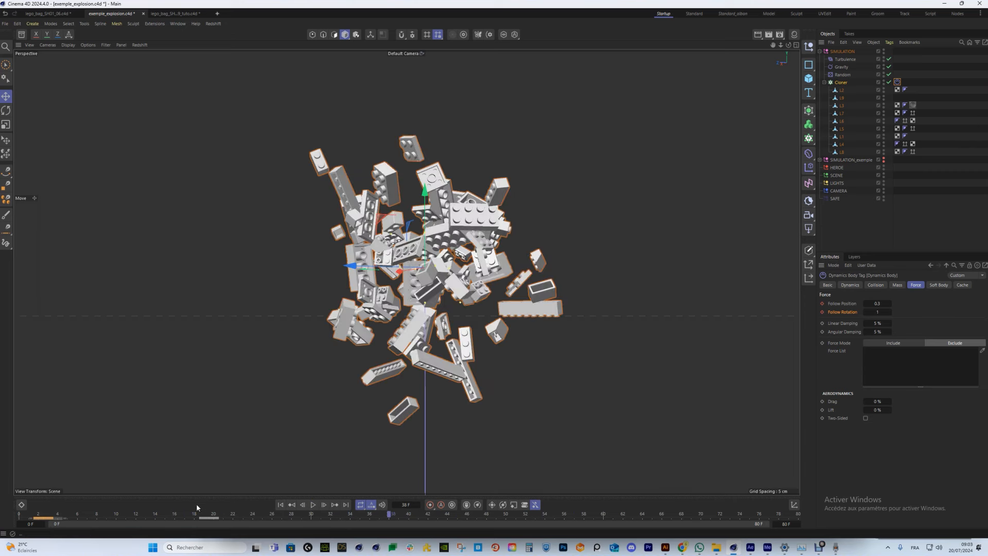
{"action": "left_click_drag", "start_coordinate": [214, 516], "coordinate": [203, 515]}
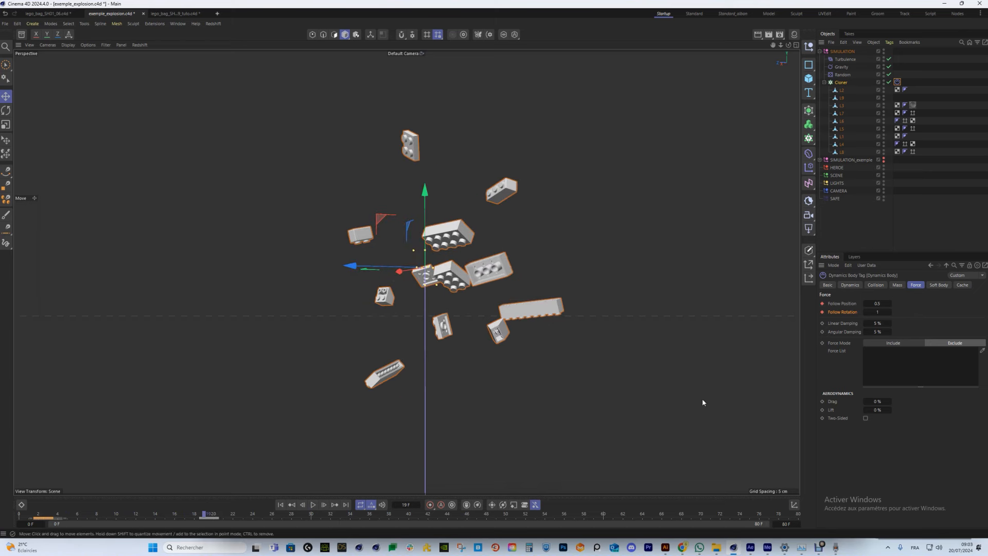
Set the Follow Position key on frame 20 to 0.6 and replay the simulation from frame 0, checking the explosion from several angles
{"action": "left_click", "coordinate": [219, 515]}
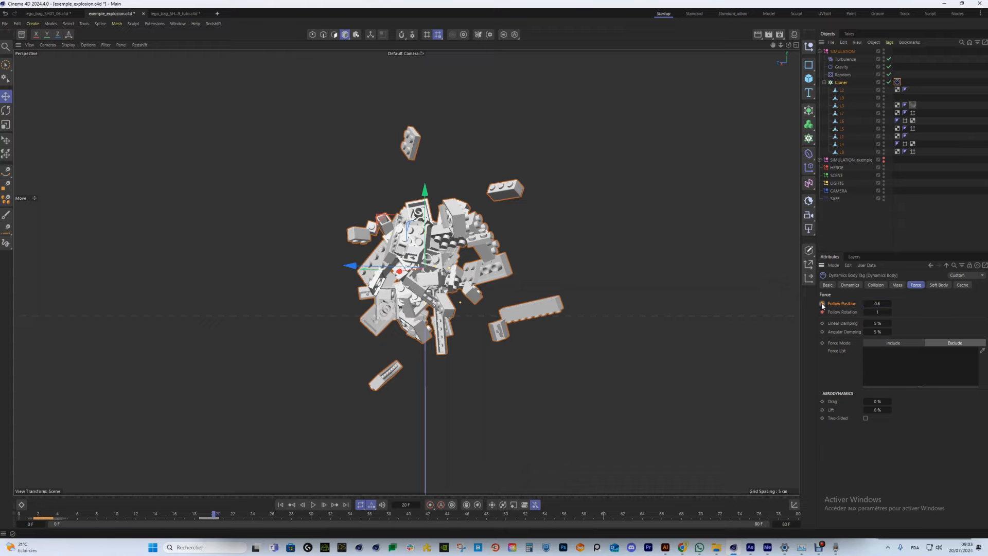
{"action": "left_click", "coordinate": [278, 505]}
{"action": "left_click", "coordinate": [314, 505]}
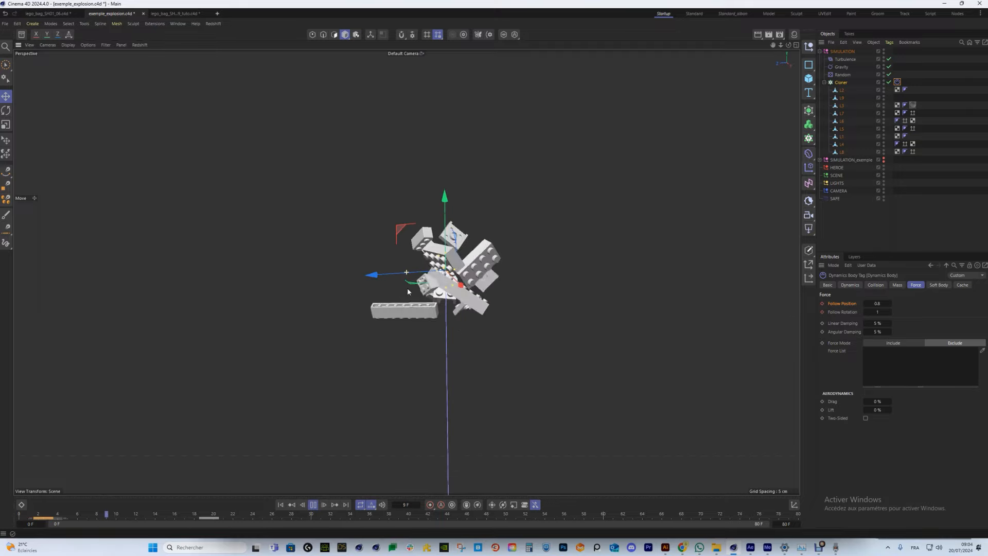
{"action": "left_click_drag", "start_coordinate": [408, 291], "coordinate": [423, 301], "text": "alt"}
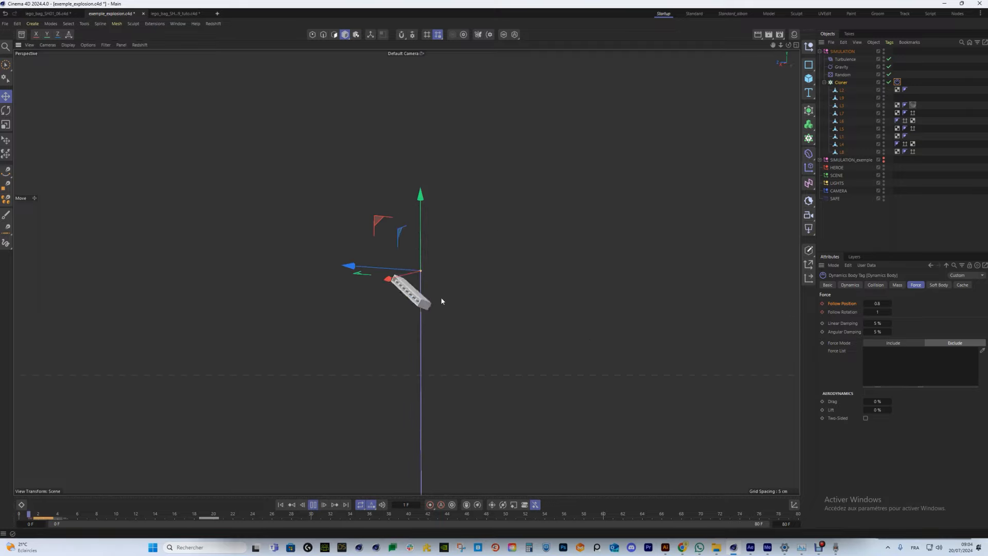
{"action": "left_click_drag", "start_coordinate": [423, 301], "coordinate": [416, 303], "text": "alt"}
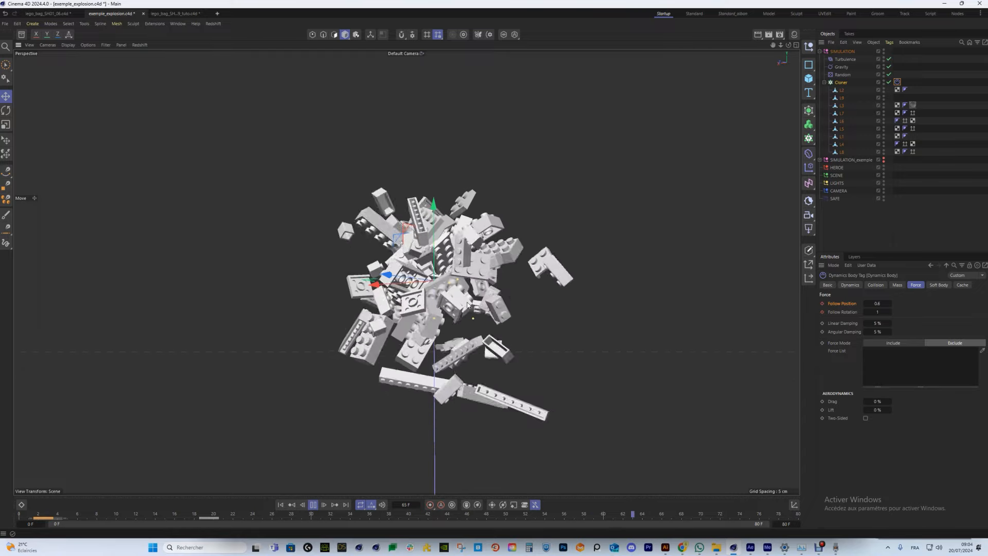
Move brick L2 below L7 in the Cloner, and keyframe the Dynamics Body's Follow Rotation at 2 on frame 19 and 1.5 on frame 20
{"action": "left_click_drag", "start_coordinate": [842, 91], "coordinate": [842, 118]}
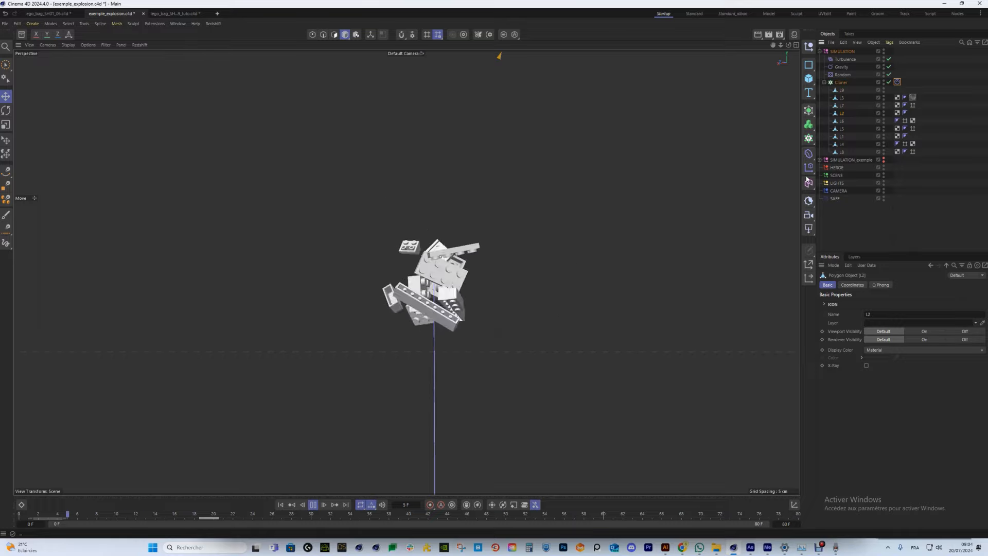
{"action": "left_click", "coordinate": [897, 113]}
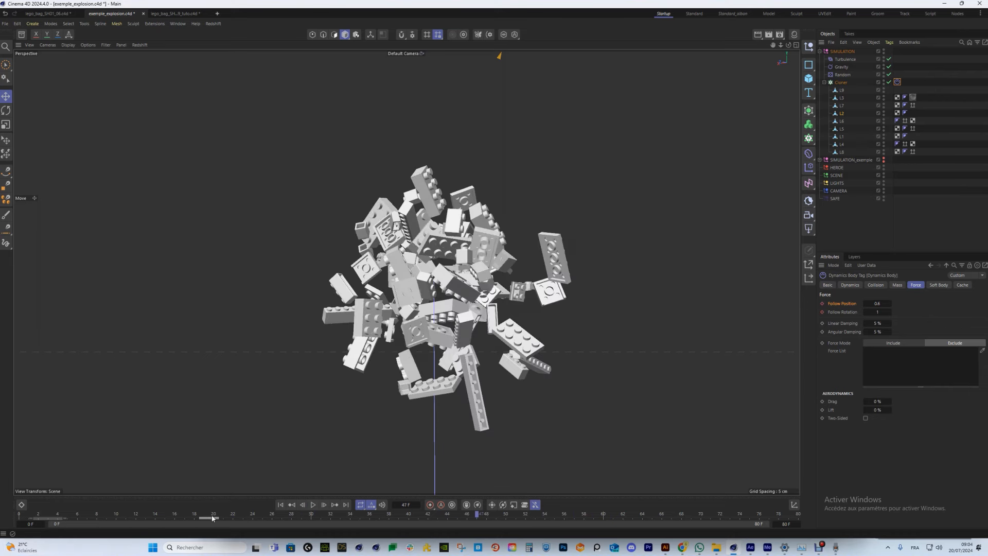
{"action": "left_click_drag", "start_coordinate": [214, 517], "coordinate": [204, 517]}
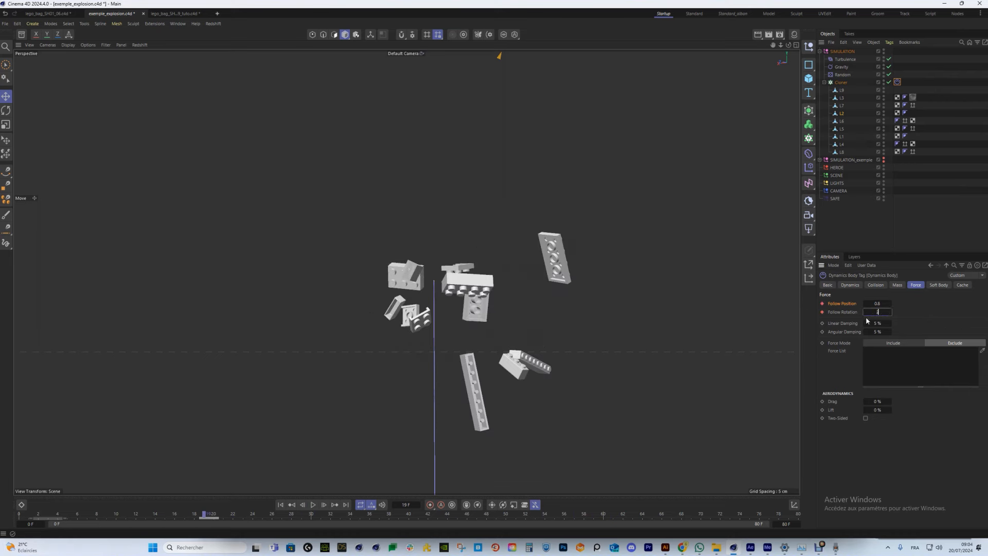
{"action": "left_click", "coordinate": [211, 517]}
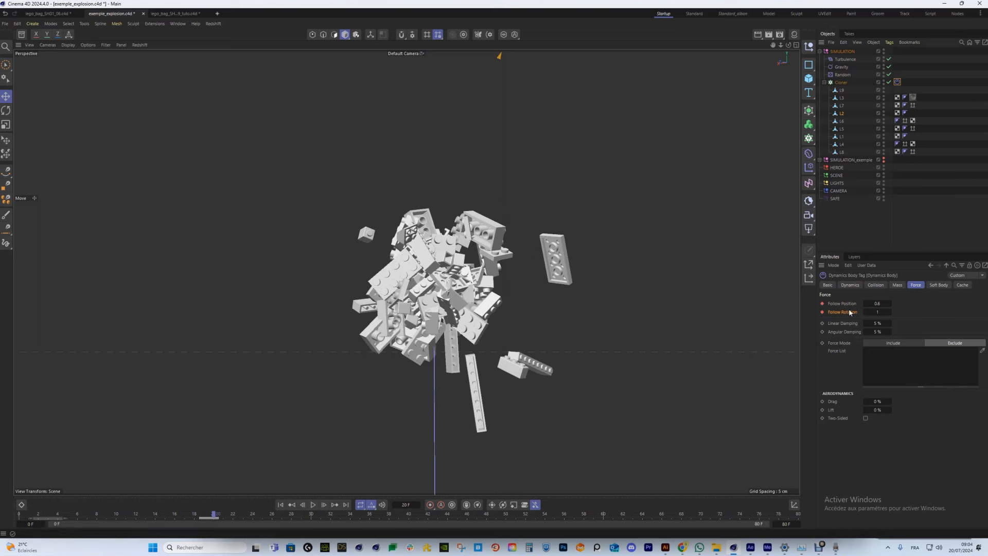
Replay the simulation from frame 0 and review the Dynamics Body's damping and collision settings
{"action": "left_click", "coordinate": [281, 505]}
{"action": "left_click", "coordinate": [312, 505]}
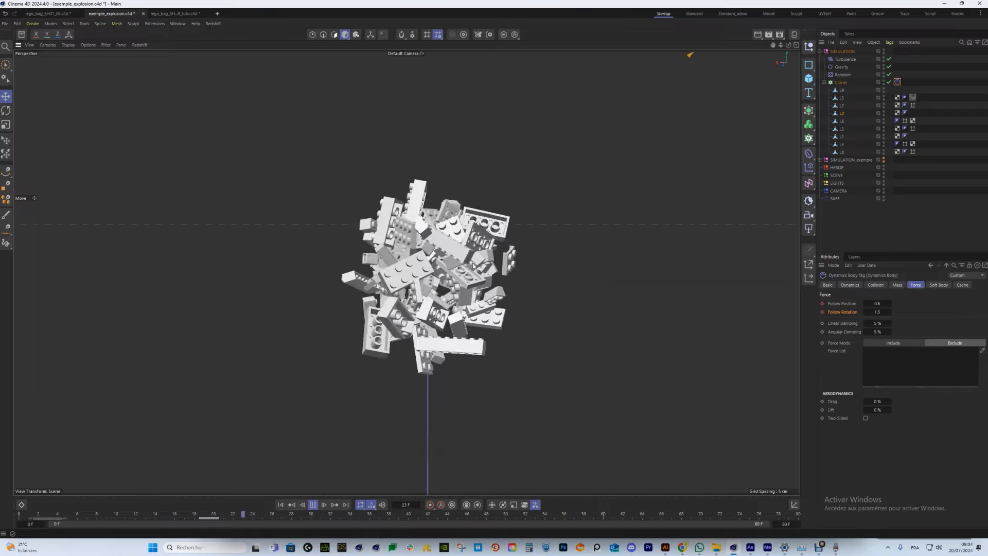
{"action": "left_click_drag", "start_coordinate": [472, 265], "coordinate": [387, 265], "text": "alt"}
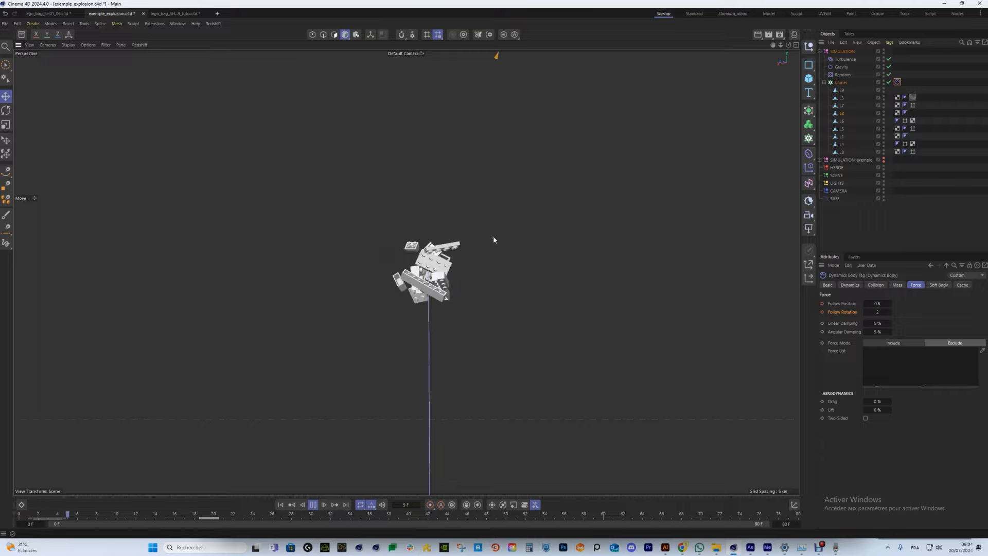
{"action": "left_click", "coordinate": [878, 323]}
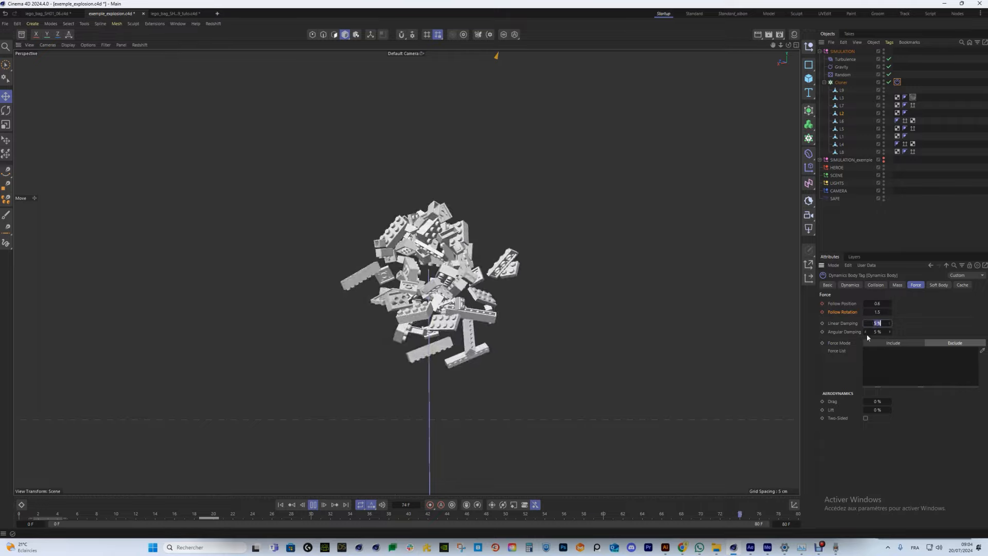
{"action": "left_click", "coordinate": [875, 284]}
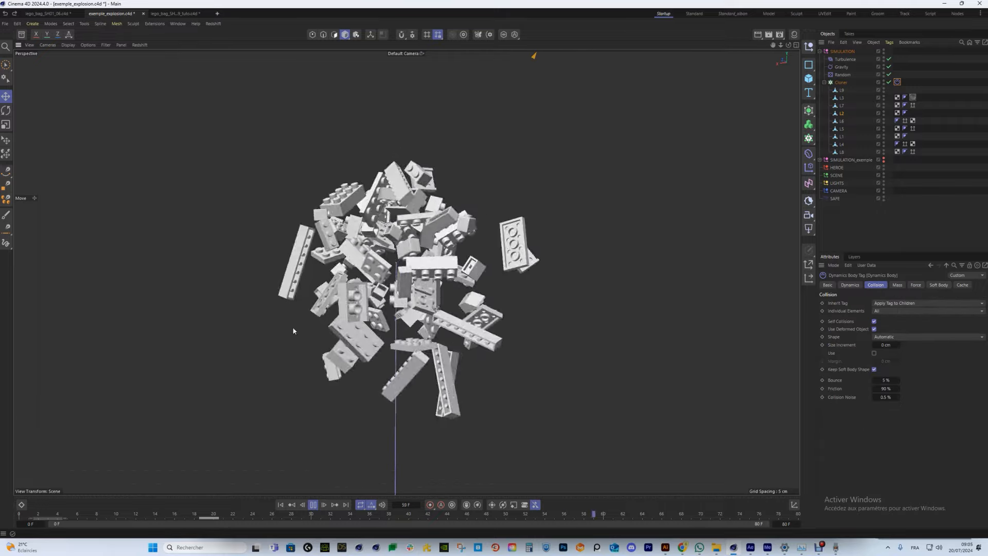
Duplicate the Cloner inside the SIMULATION group
{"action": "left_click", "coordinate": [824, 83]}
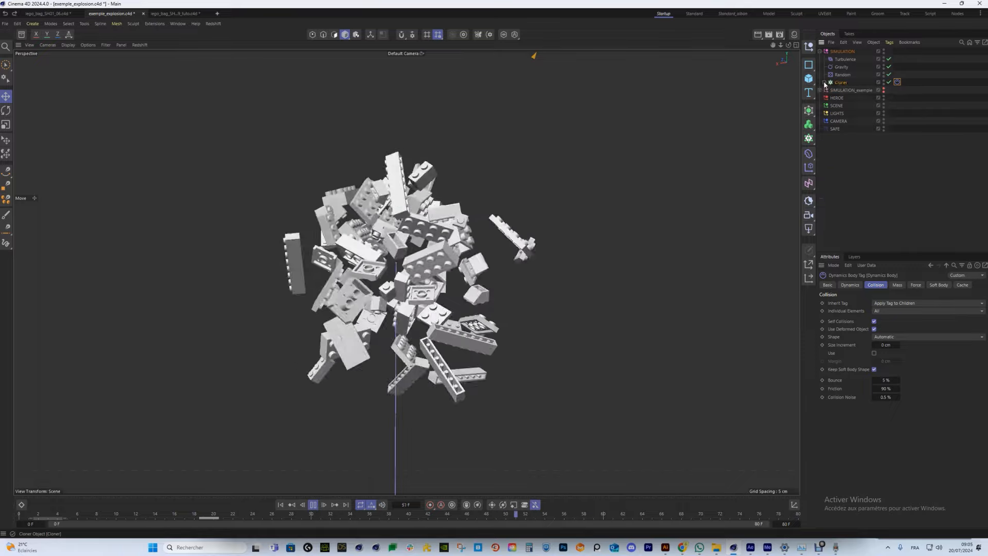
{"action": "left_click", "coordinate": [841, 83]}
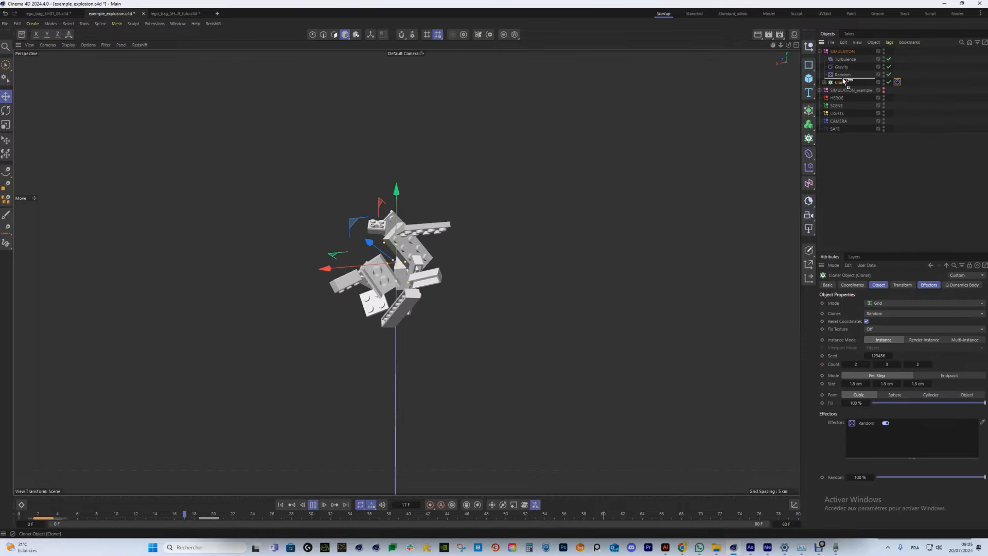
{"action": "left_click_drag", "start_coordinate": [844, 81], "coordinate": [844, 78], "text": "ctrl"}
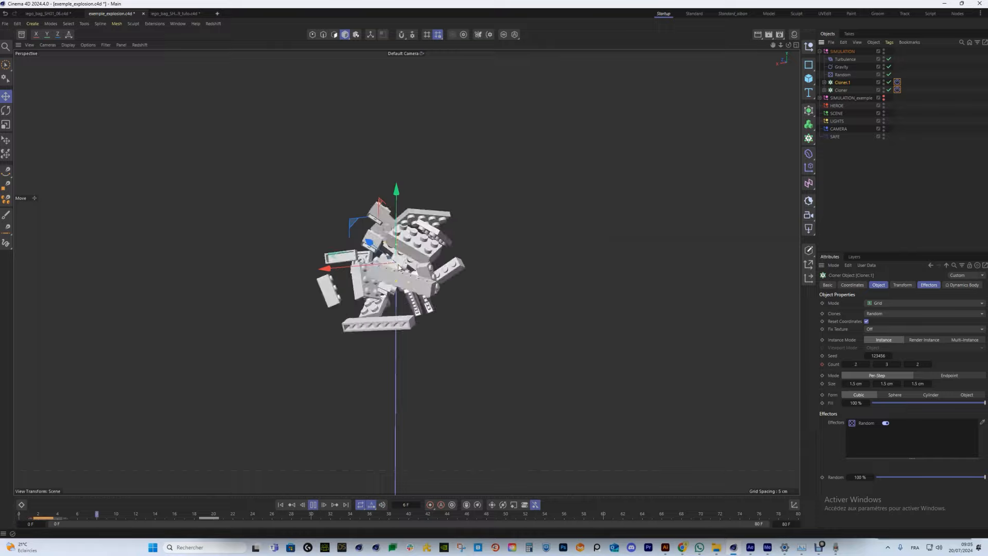
Stop the simulation, rewind to frame 0, and move and rotate the copied Cloner away from the original
{"action": "left_click", "coordinate": [314, 504]}
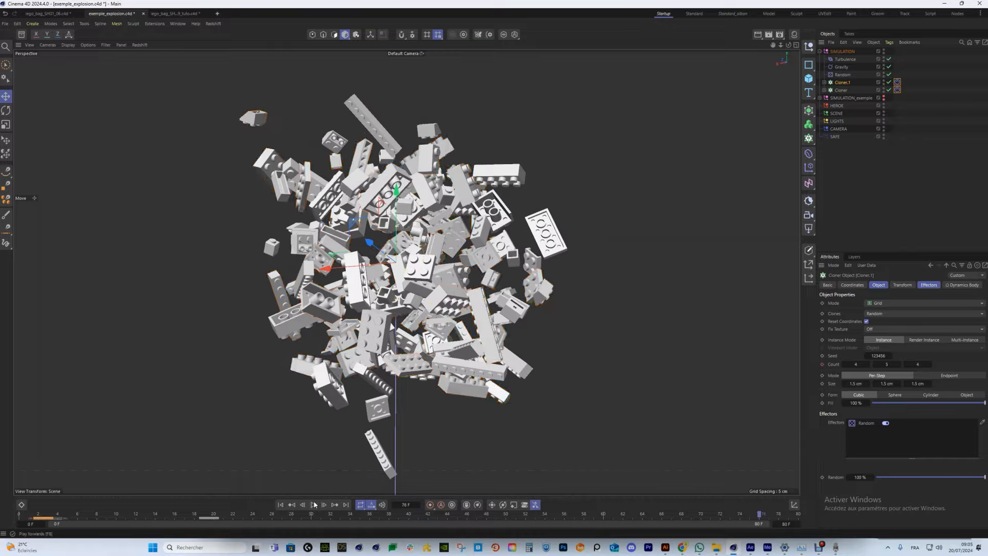
{"action": "left_click", "coordinate": [281, 505]}
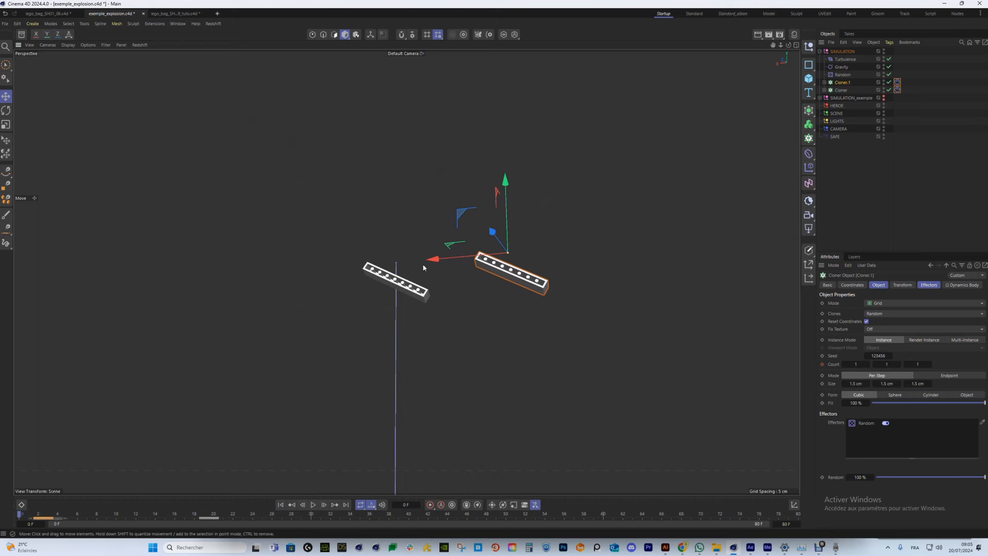
{"action": "left_click_drag", "start_coordinate": [482, 284], "coordinate": [403, 266]}
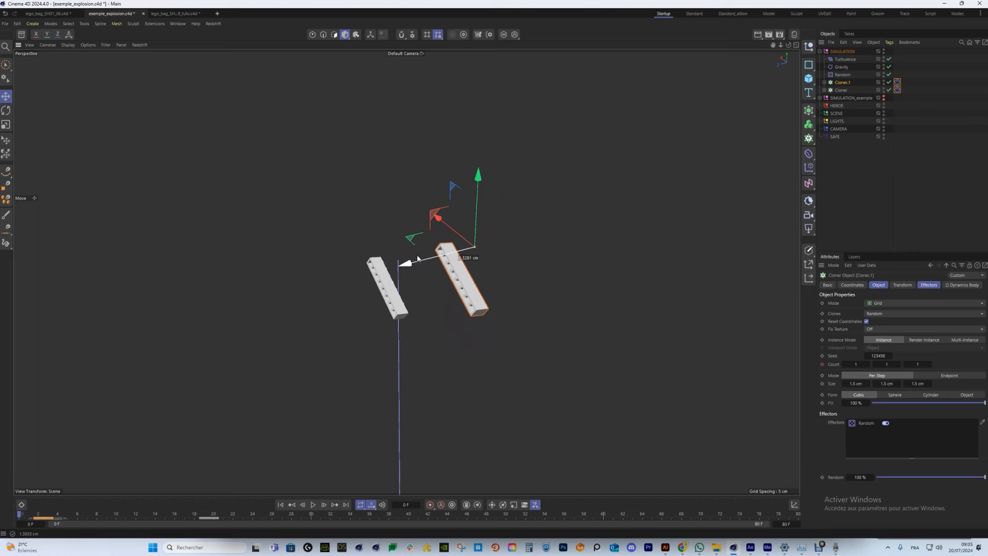
{"action": "key", "text": "r"}
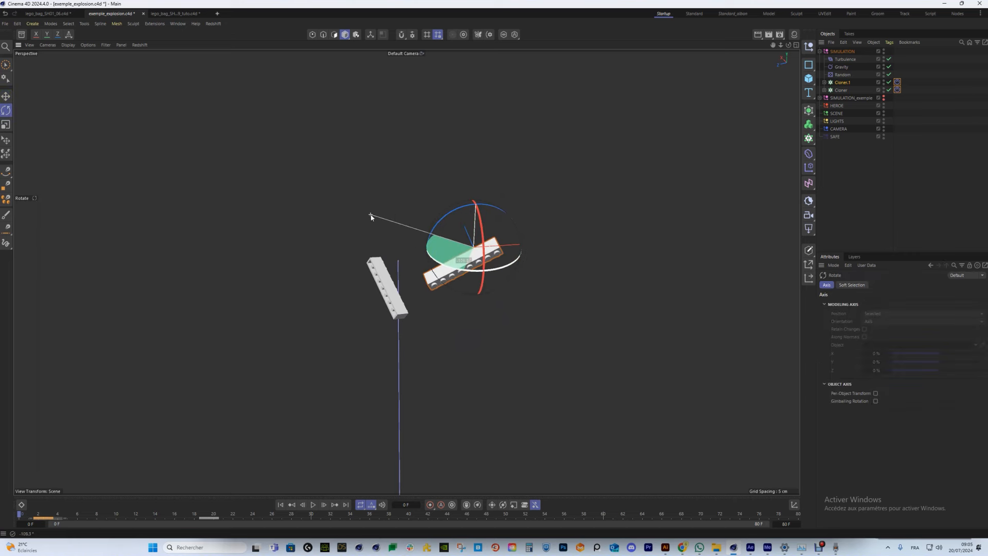
Shuffle the order of the bricks inside the copied Cloner, play the simulation and return to frame 0
{"action": "left_click", "coordinate": [841, 90]}
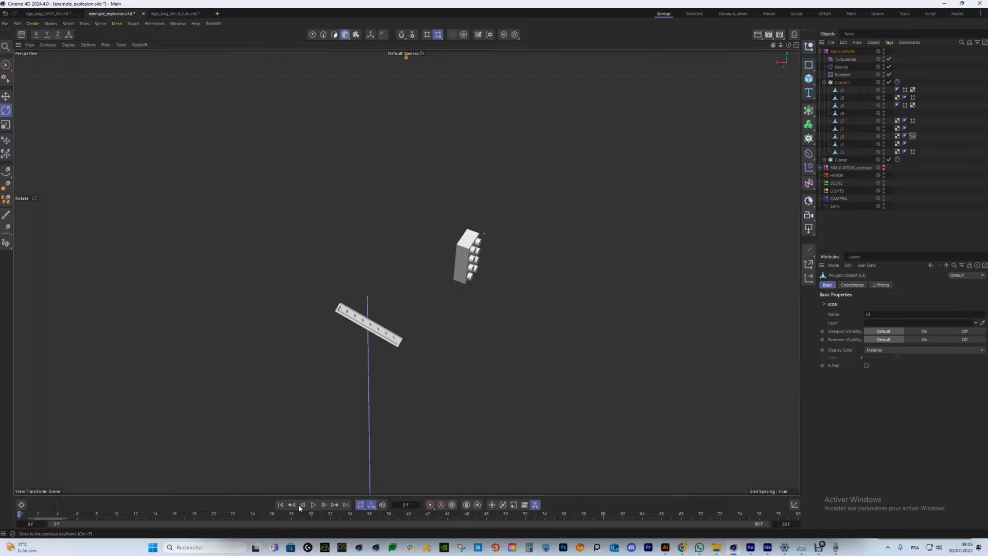
{"action": "left_click", "coordinate": [313, 504]}
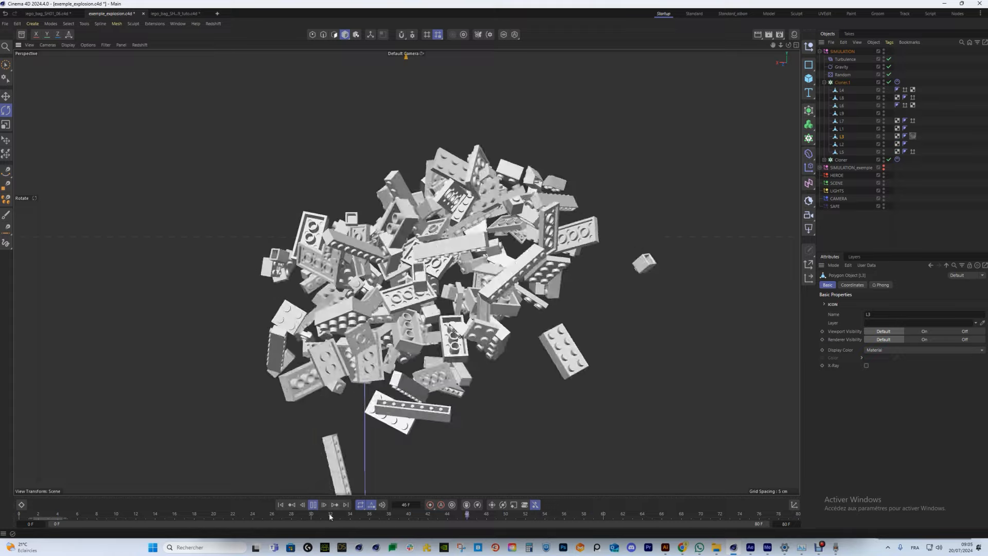
{"action": "left_click", "coordinate": [312, 505]}
{"action": "left_click", "coordinate": [281, 505]}
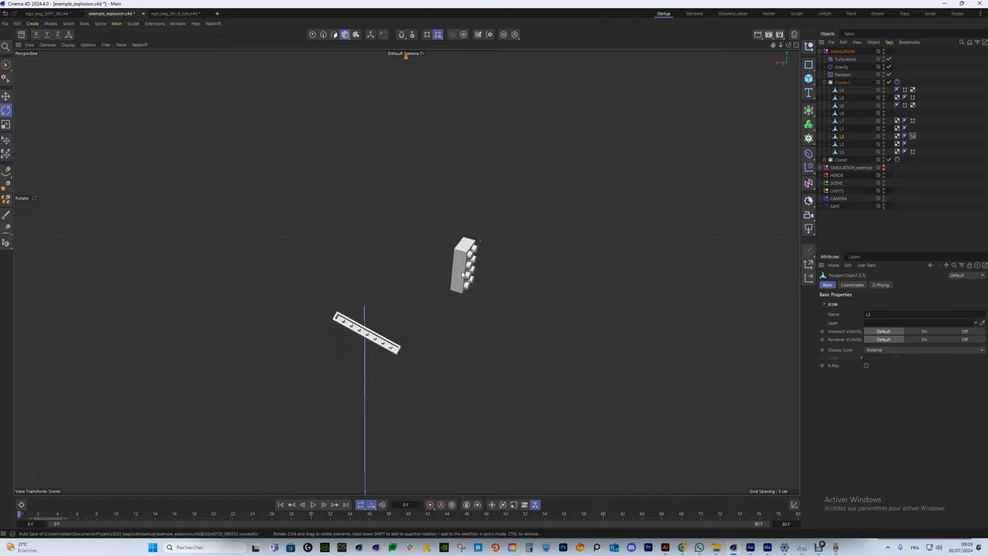
Set the copied Cloner's Count key on frame 3 to 3, 4 and 2
{"action": "left_click", "coordinate": [843, 83]}
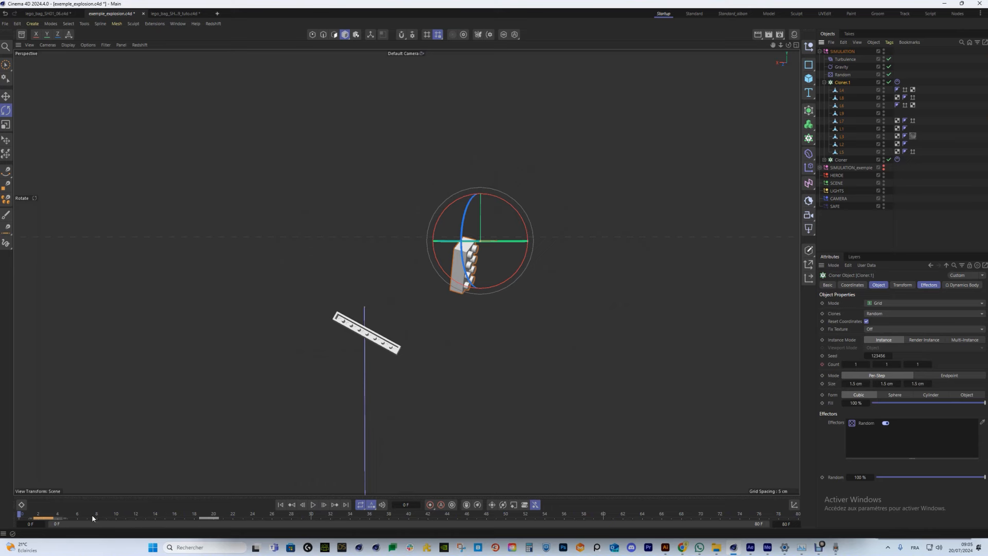
{"action": "left_click", "coordinate": [49, 517]}
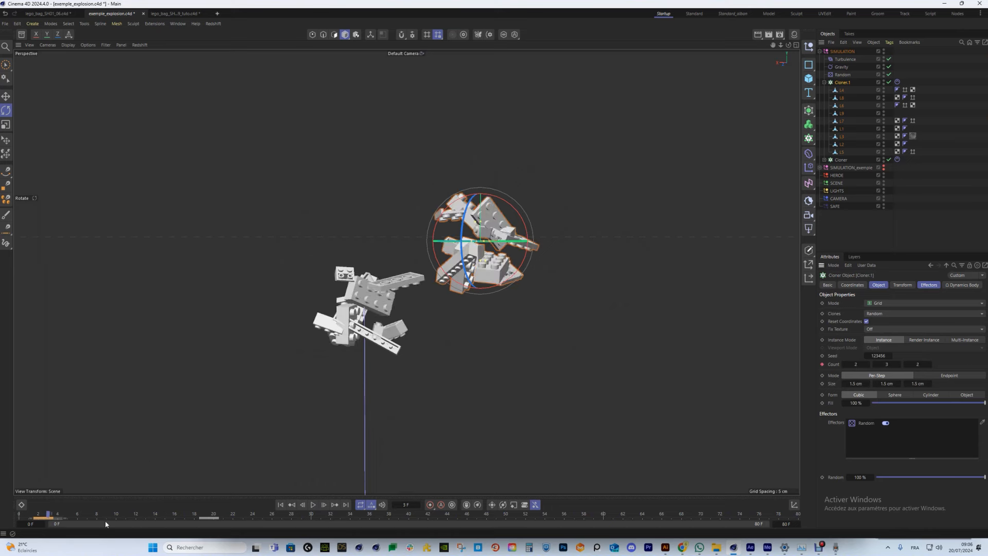
{"action": "right_click", "coordinate": [197, 518]}
{"action": "left_click", "coordinate": [193, 473]}
{"action": "type", "text": "3"}
{"action": "key", "text": "Return"}
{"action": "left_click_drag", "start_coordinate": [882, 364], "coordinate": [904, 370]}
{"action": "type", "text": "4"}
{"action": "key", "text": "Return"}
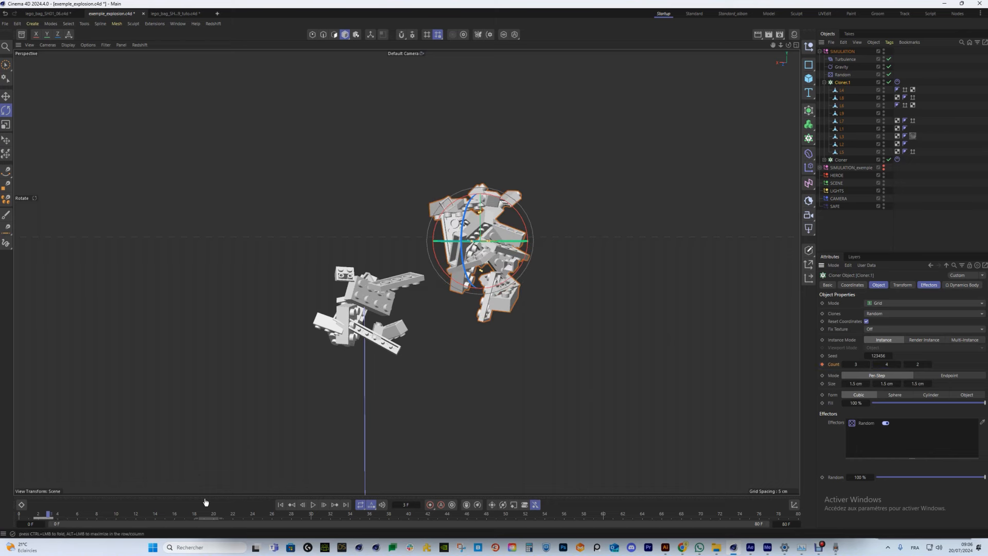
Try shifting the copied Cloner's Count keys to frames 10 and 11, and play the simulation
{"action": "left_click", "coordinate": [34, 521]}
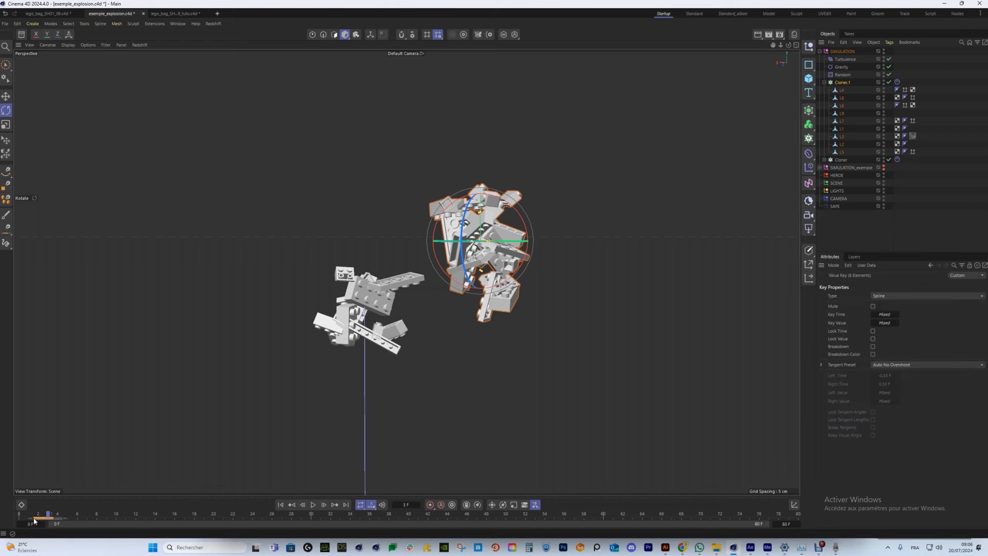
{"action": "left_click_drag", "start_coordinate": [37, 520], "coordinate": [65, 521]}
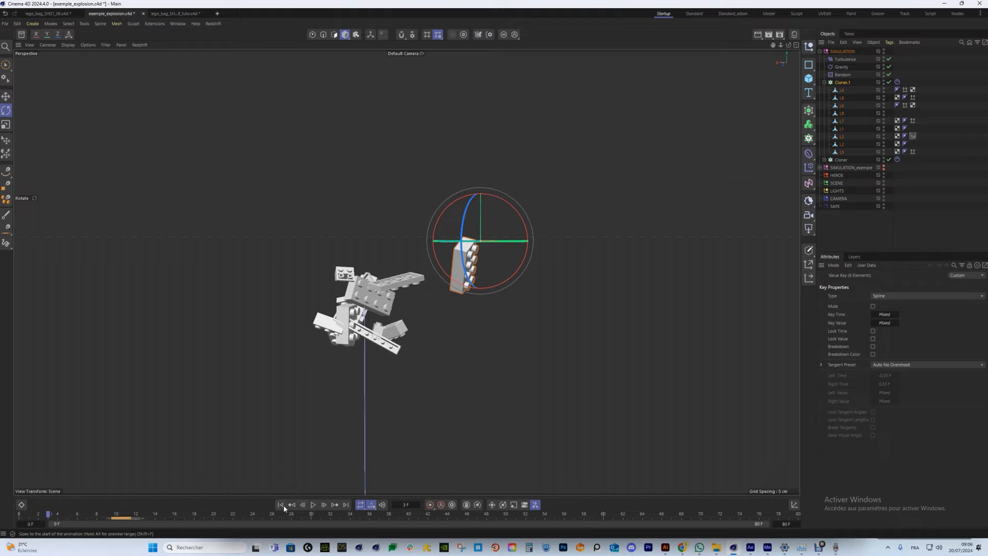
{"action": "left_click", "coordinate": [311, 505]}
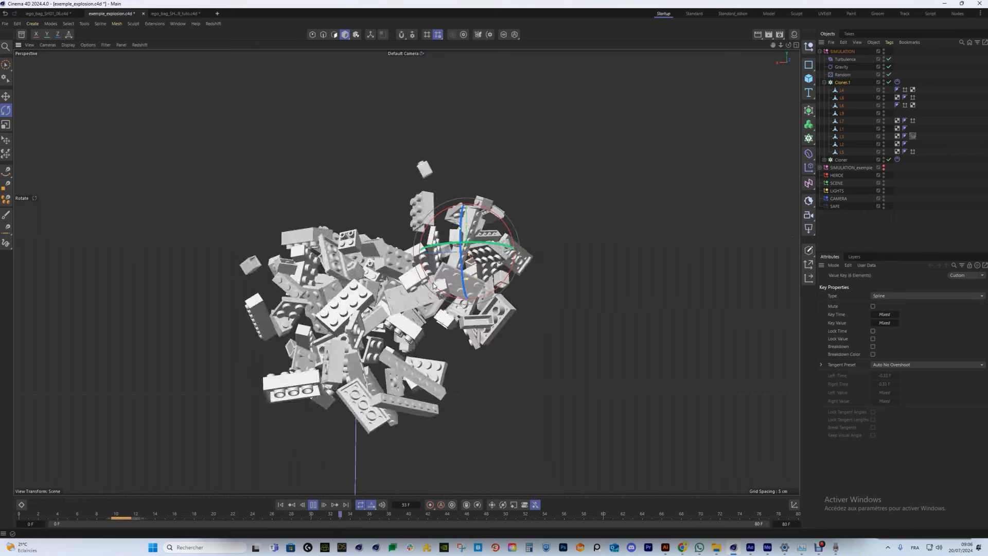
{"action": "left_click", "coordinate": [324, 505]}
Move the copied Cloner's Count keys to frames 1 and 2, and check the result on frame 3
{"action": "left_click", "coordinate": [824, 82]}
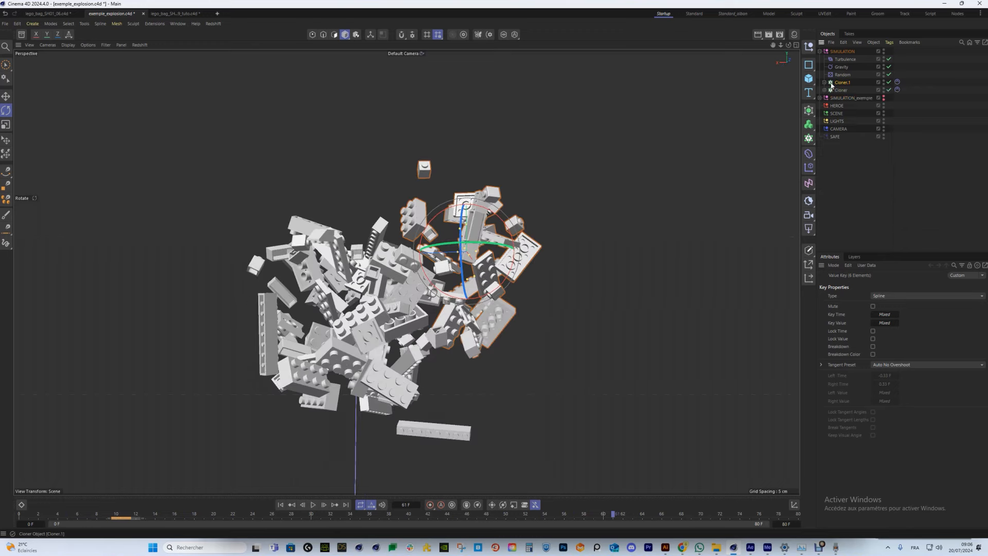
{"action": "left_click", "coordinate": [840, 91]}
{"action": "left_click", "coordinate": [841, 82]}
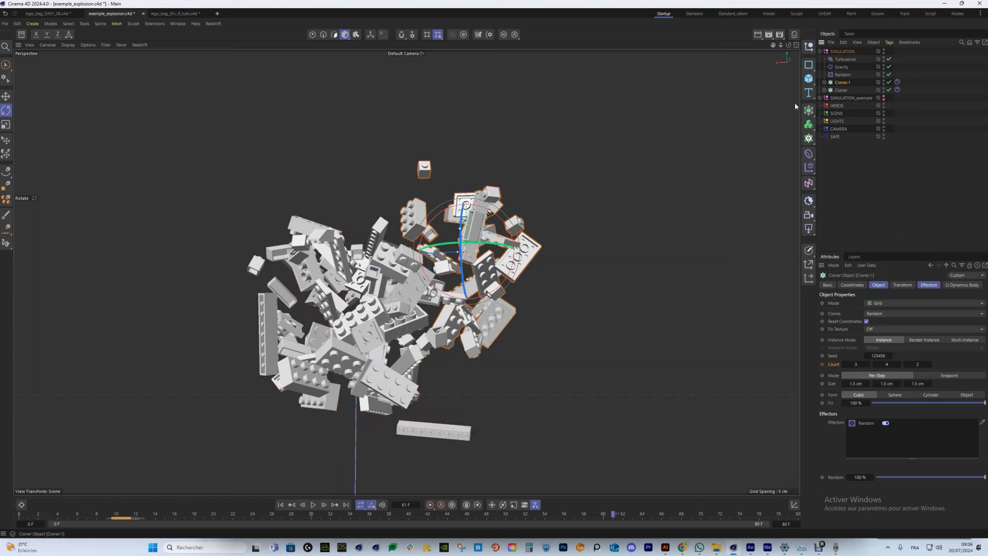
{"action": "left_click_drag", "start_coordinate": [139, 518], "coordinate": [28, 520]}
{"action": "left_click", "coordinate": [47, 518]}
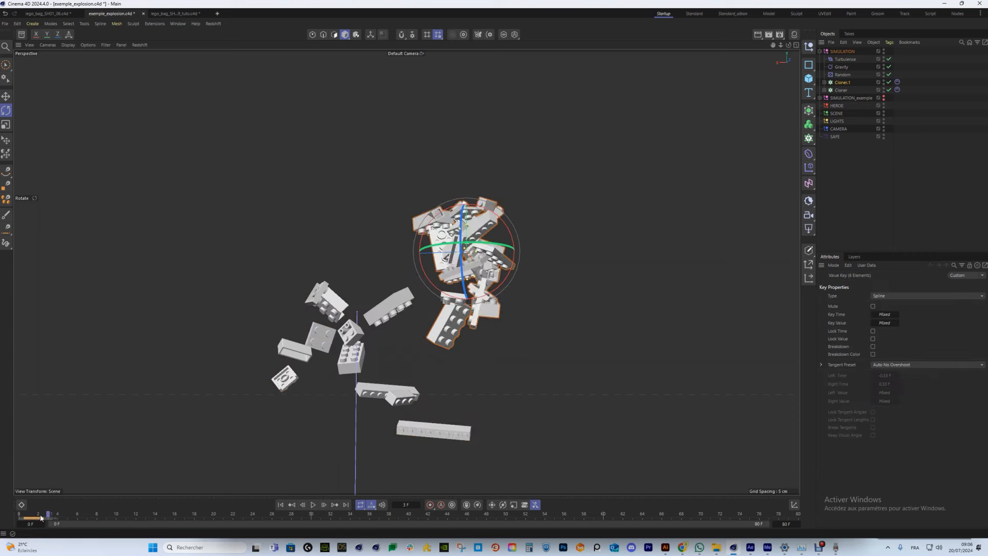
Shift all of the original Cloner's keys together so its Count keys sit on frames 10 and 11, and play from frame 0
{"action": "left_click", "coordinate": [839, 90]}
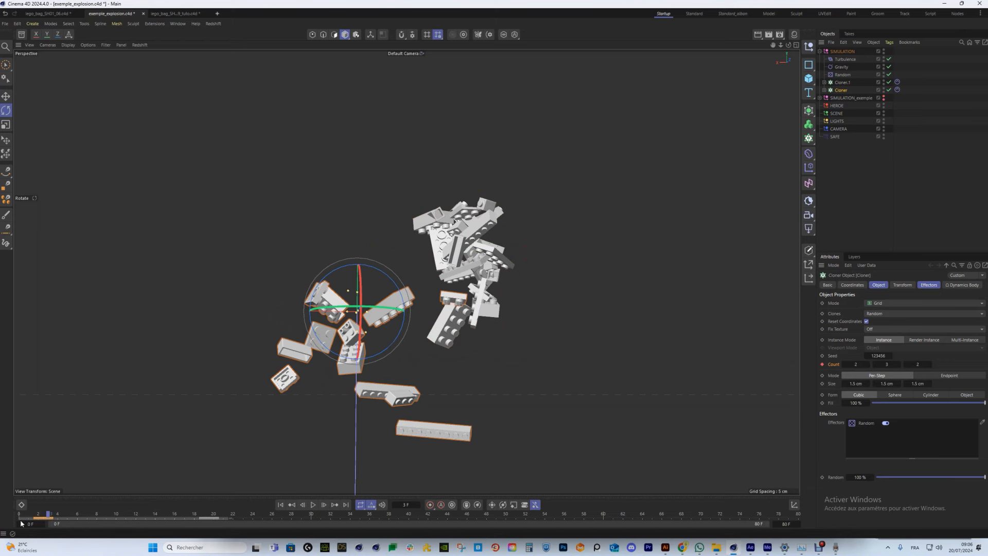
{"action": "key", "text": "ctrl+a"}
{"action": "left_click_drag", "start_coordinate": [39, 520], "coordinate": [118, 521]}
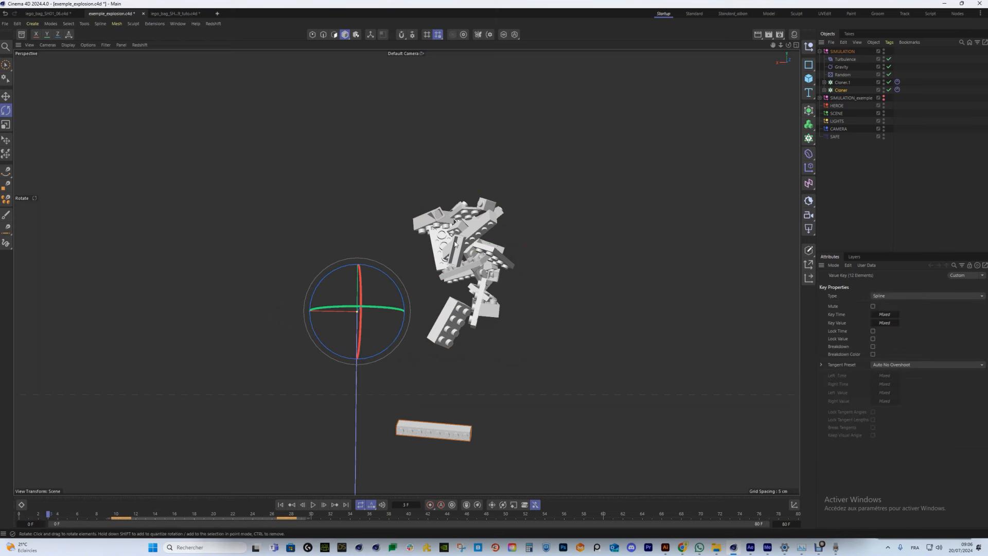
{"action": "left_click", "coordinate": [292, 505]}
{"action": "mouse_move", "coordinate": [309, 391]}
{"action": "left_mouse_down", "text": "alt"}
{"action": "mouse_move", "coordinate": [236, 377]}
{"action": "mouse_move", "coordinate": [384, 264]}
{"action": "mouse_move", "coordinate": [307, 410]}
{"action": "left_mouse_up", "text": "alt"}
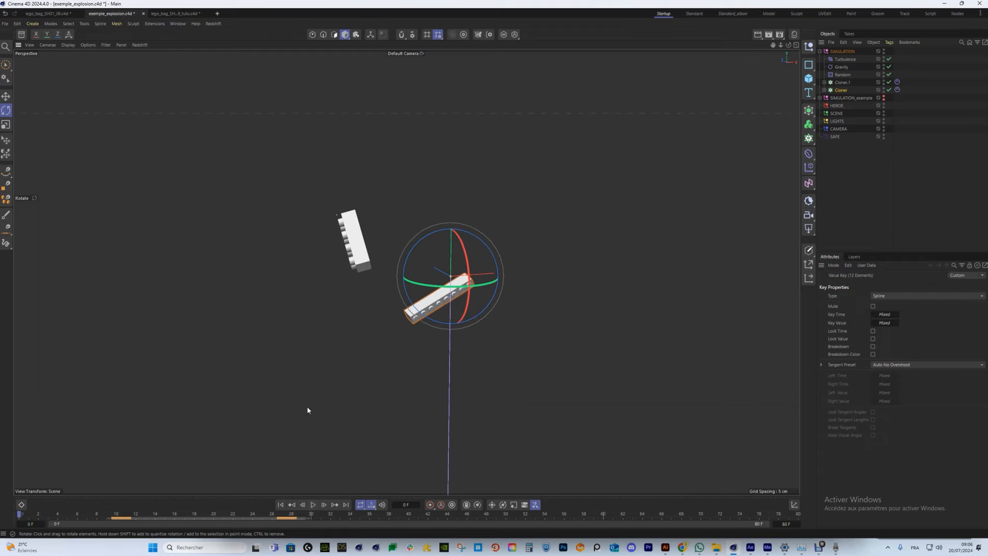
{"action": "left_click", "coordinate": [311, 505]}
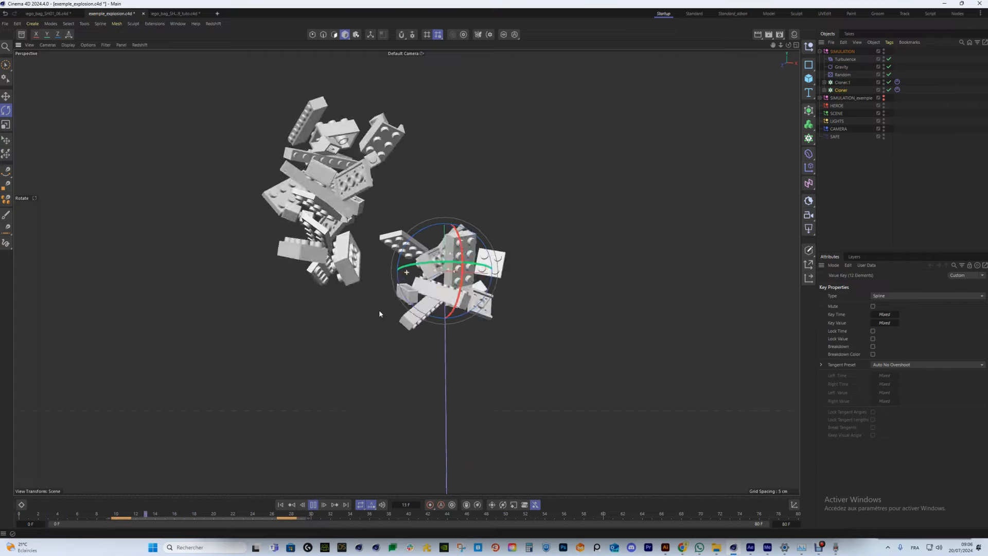
Move the original Cloner about 6.4 cm vertically, and replay the simulation from frame 0
{"action": "left_click", "coordinate": [313, 504]}
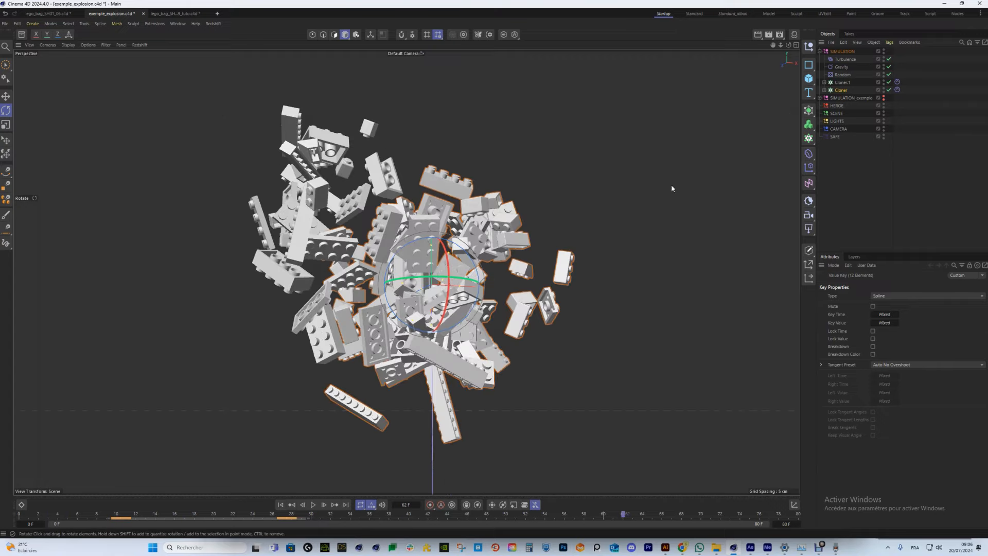
{"action": "key", "text": "e"}
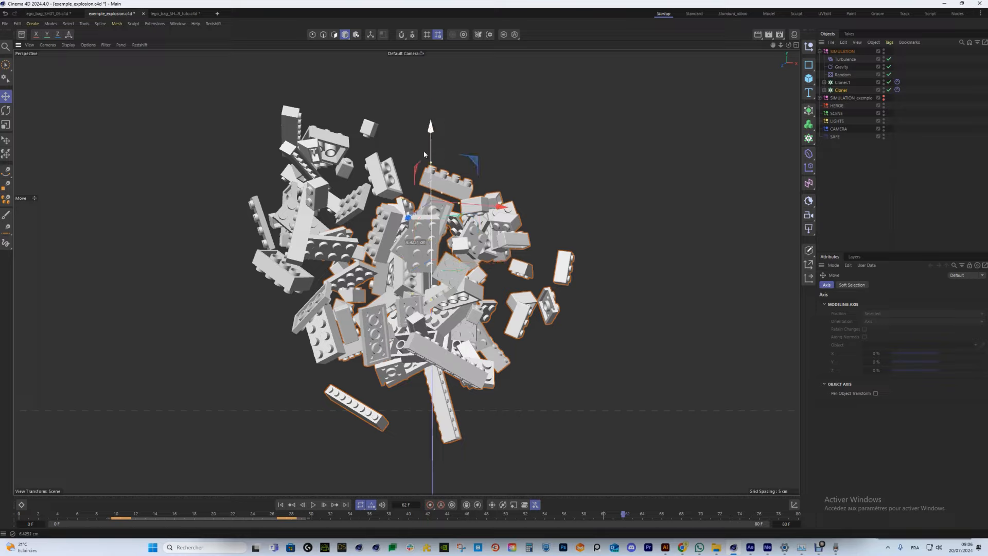
{"action": "left_click", "coordinate": [280, 504]}
{"action": "left_click", "coordinate": [313, 504]}
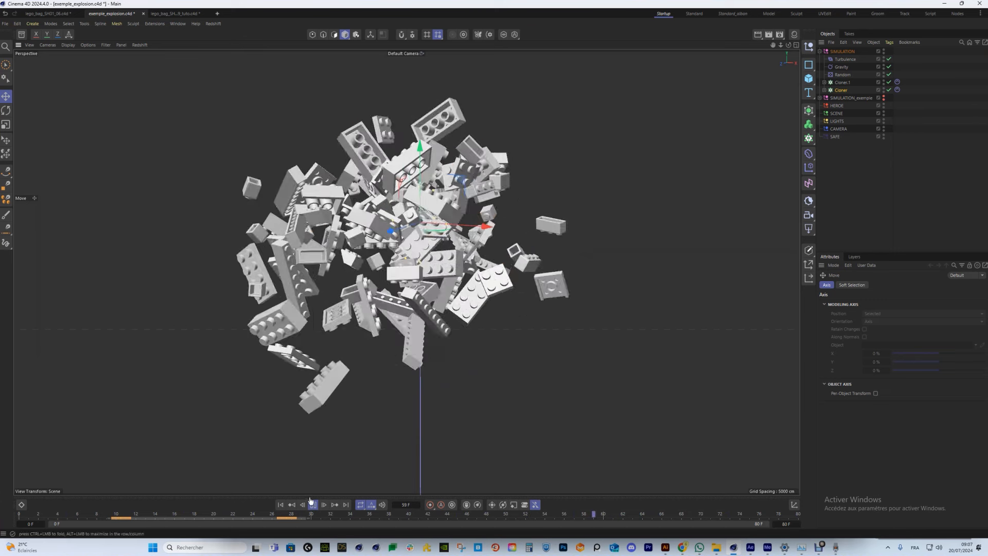
{"action": "key", "text": "F8"}
Keyframe the original Cloner's Dynamics Body on frame 20 with Follow Position 0.5 and Follow Rotation 1.5, and play the simulation
{"action": "left_click", "coordinate": [838, 91]}
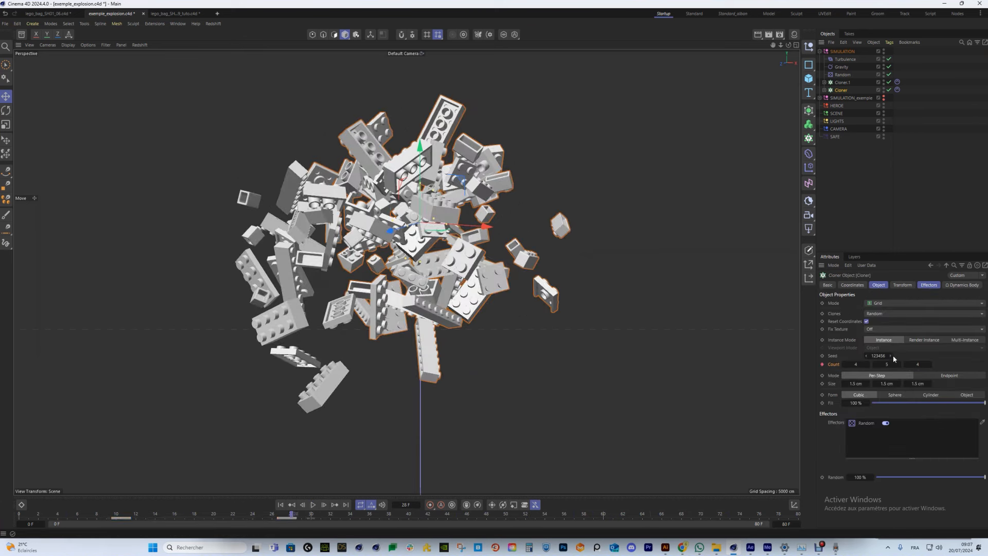
{"action": "left_click", "coordinate": [898, 90]}
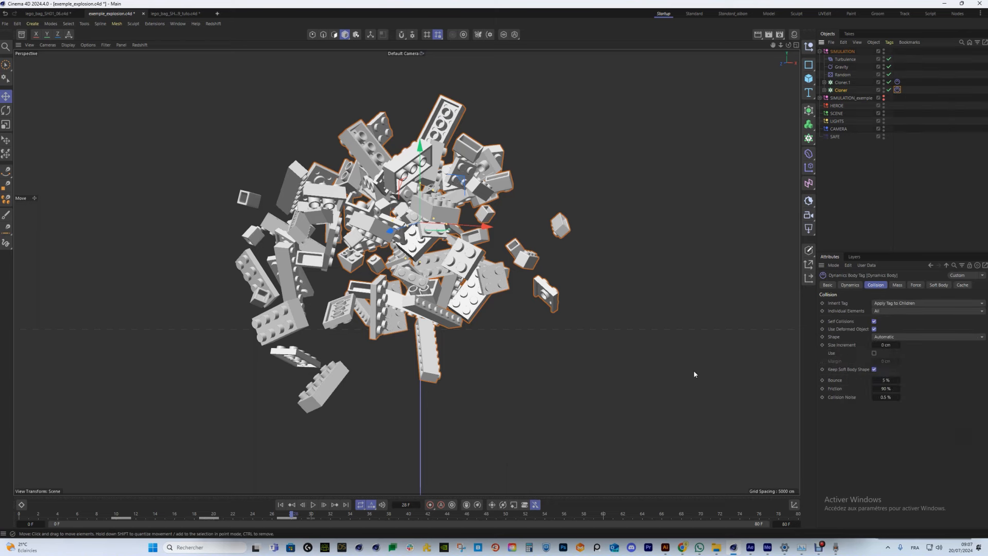
{"action": "left_click", "coordinate": [914, 285]}
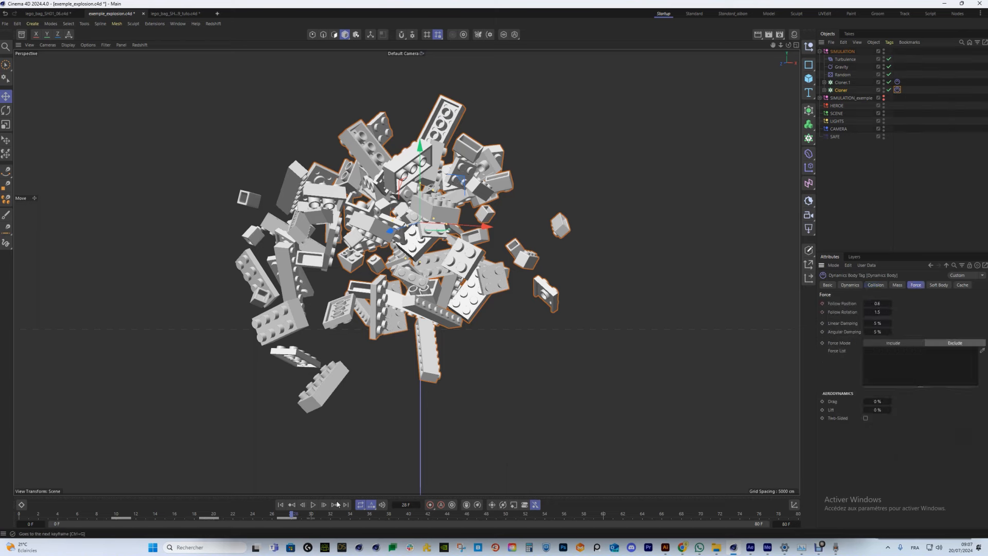
{"action": "left_click", "coordinate": [896, 91]}
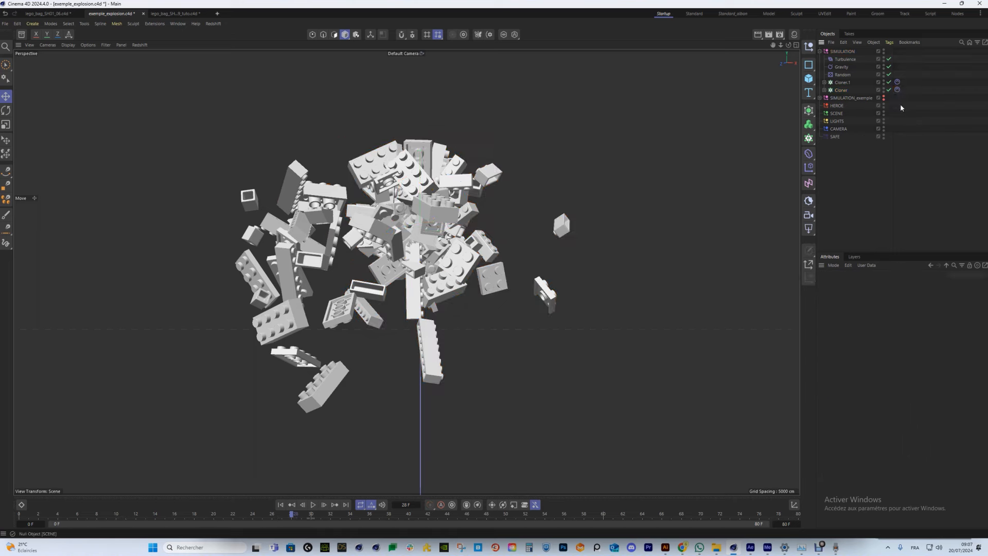
{"action": "left_click", "coordinate": [214, 515]}
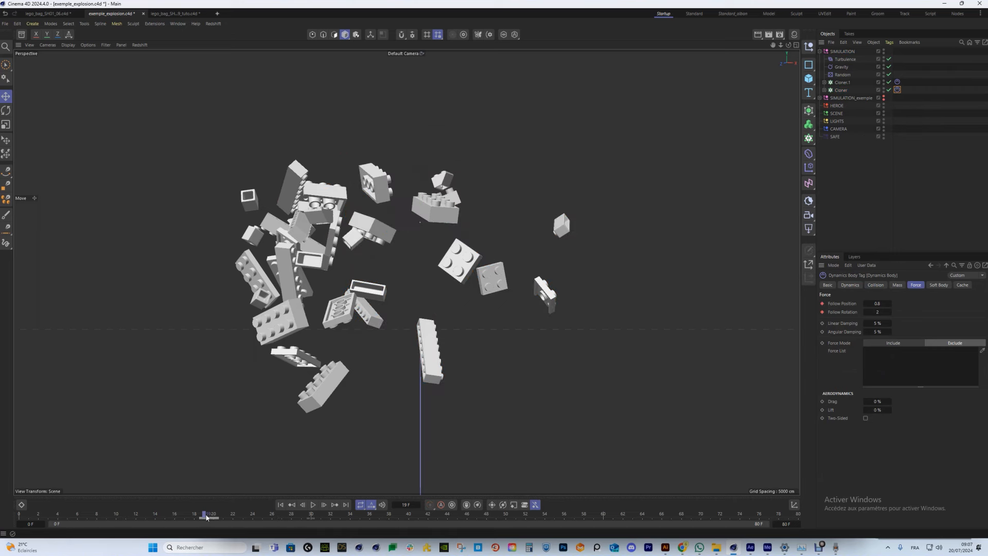
{"action": "left_click_drag", "start_coordinate": [206, 517], "coordinate": [215, 517]}
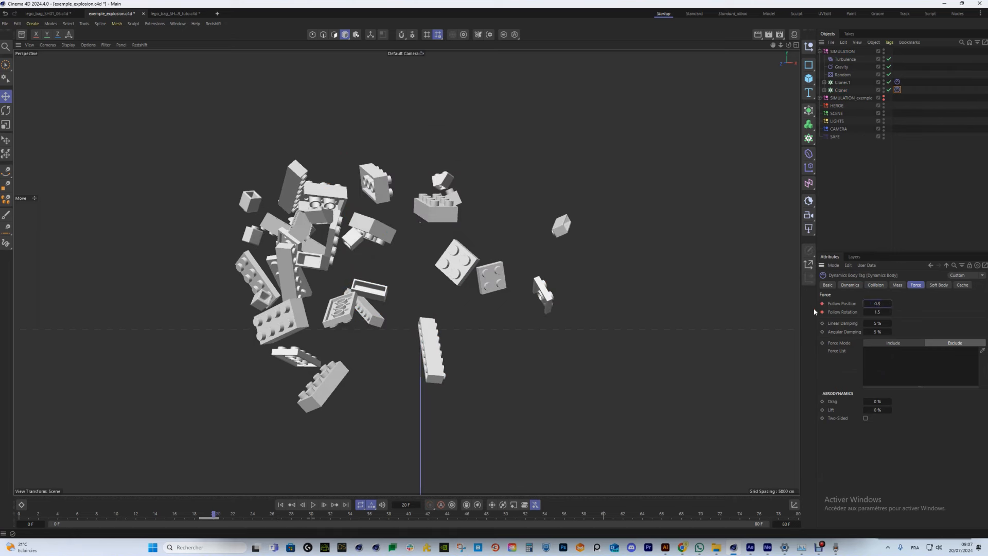
{"action": "left_click", "coordinate": [321, 506]}
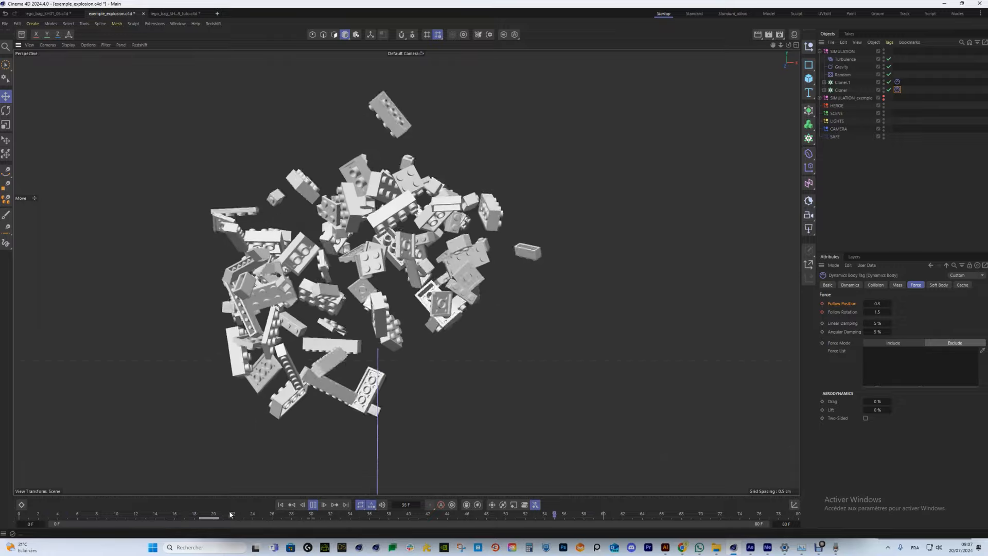
{"action": "left_click", "coordinate": [310, 504]}
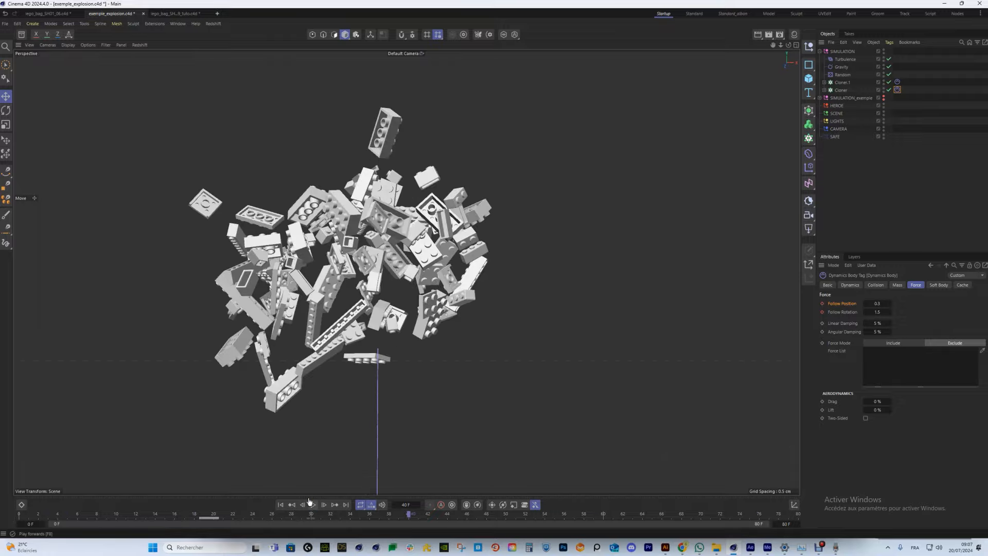
Delete the copied Cloner's Follow Position and Follow Rotation tracks, set fixed values of 0.4 and 1, and play the simulation
{"action": "left_click", "coordinate": [280, 505]}
{"action": "left_click", "coordinate": [280, 306]}
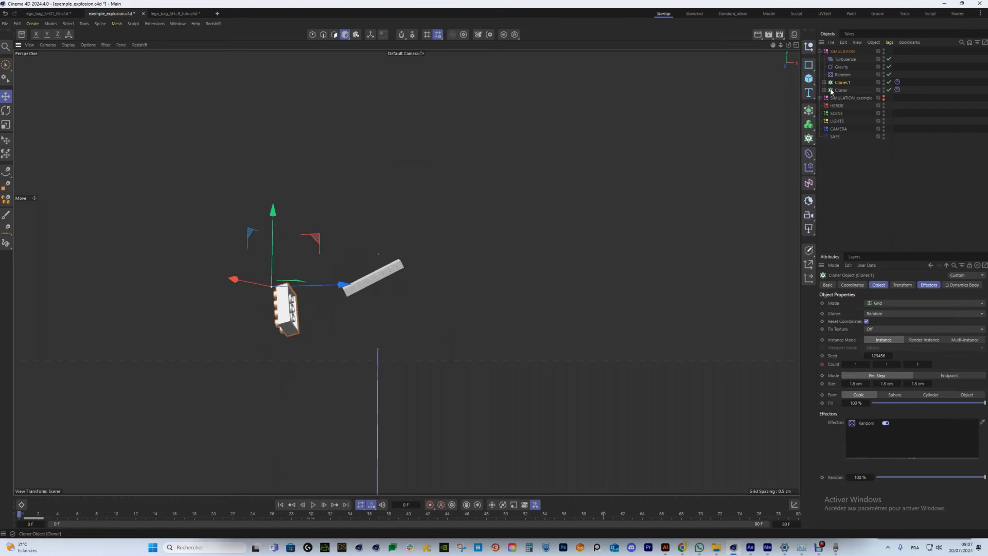
{"action": "left_click", "coordinate": [897, 82]}
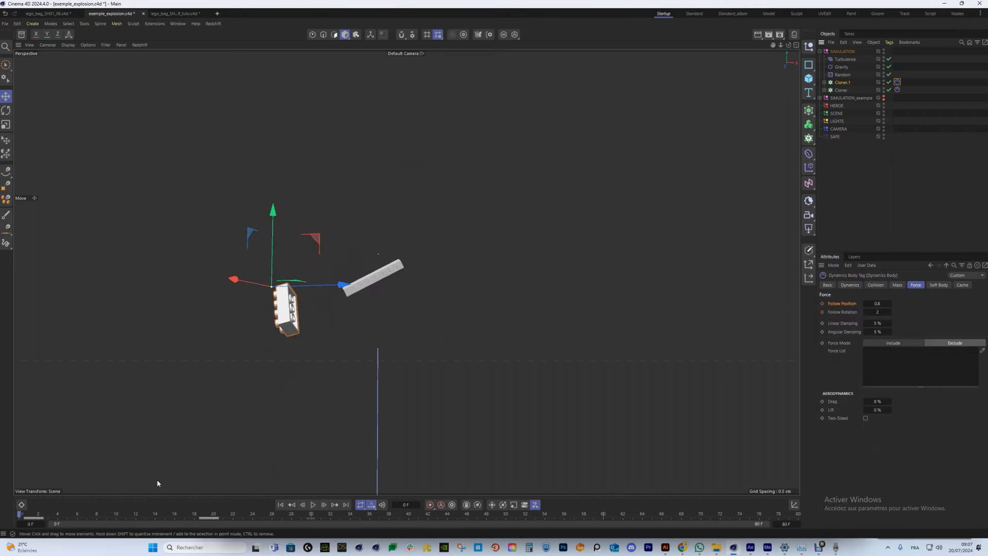
{"action": "left_click_drag", "start_coordinate": [61, 513], "coordinate": [190, 513]}
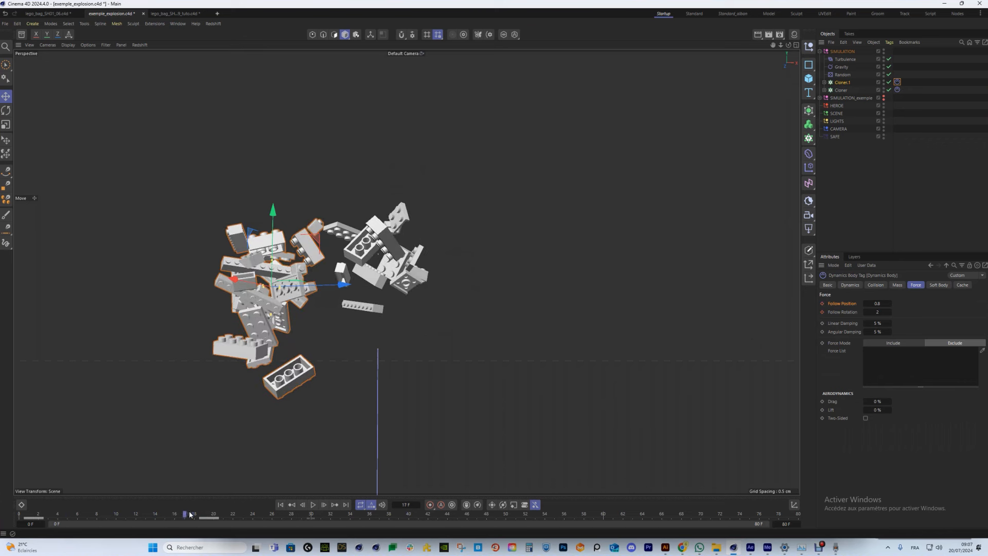
{"action": "right_click", "coordinate": [842, 305]}
{"action": "mouse_move", "coordinate": [875, 319]}
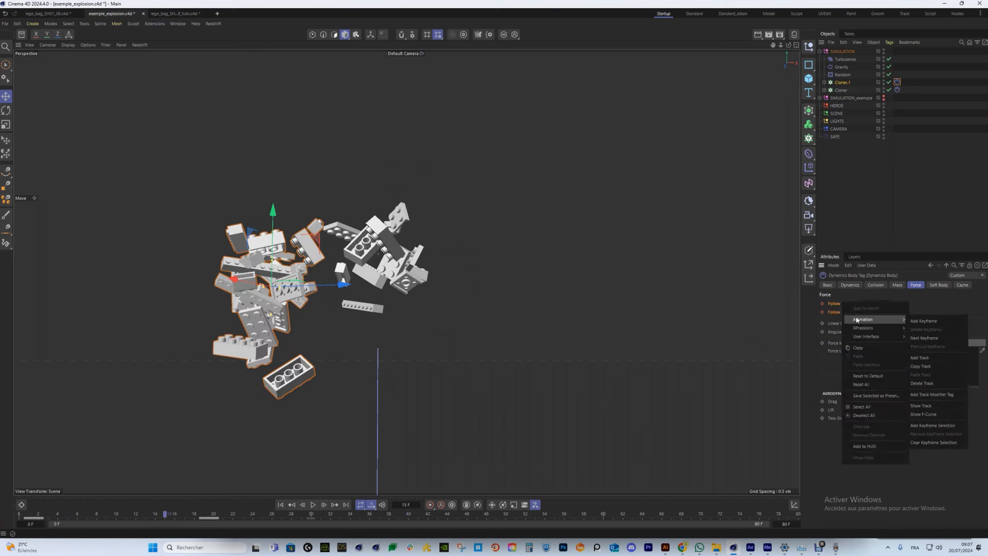
{"action": "left_click", "coordinate": [932, 383]}
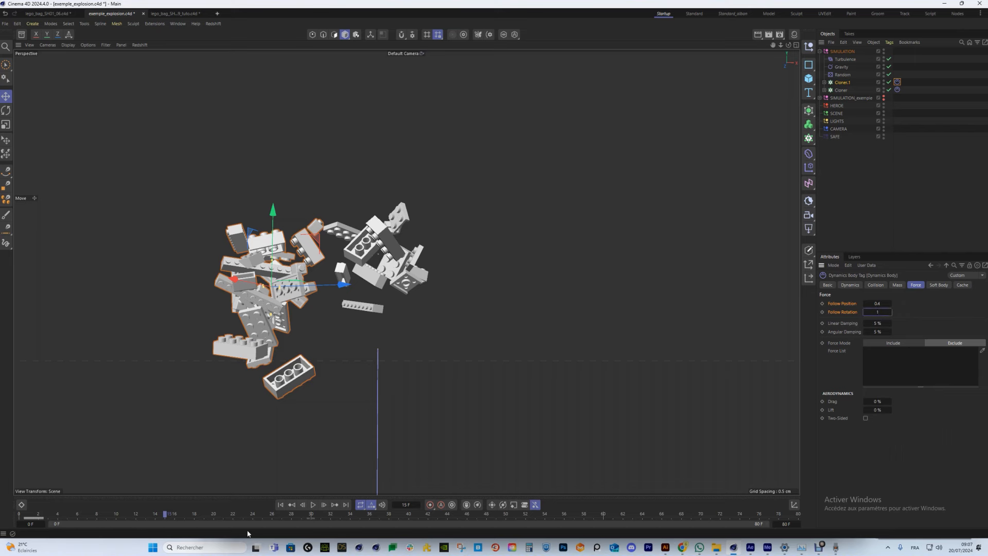
{"action": "left_click", "coordinate": [313, 505]}
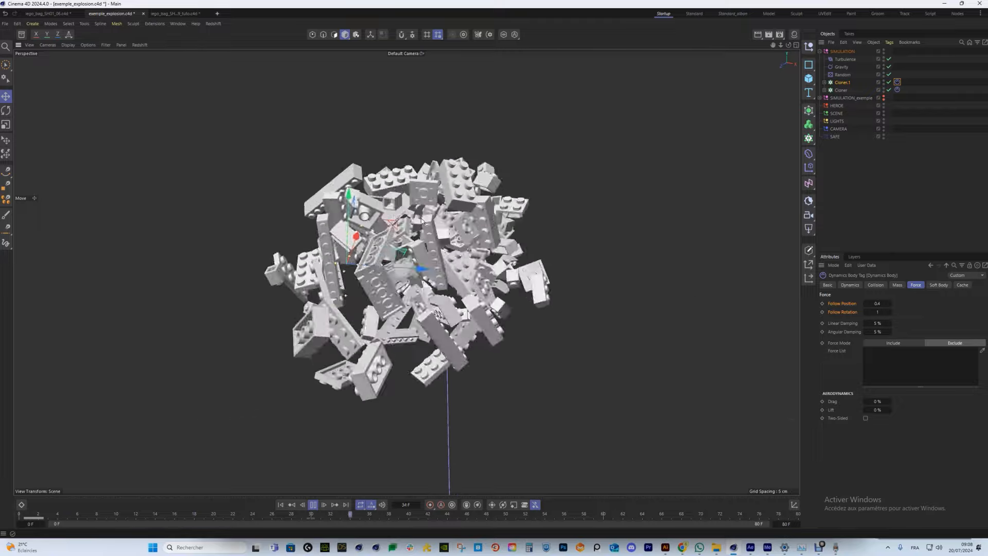
{"action": "left_click", "coordinate": [245, 284]}
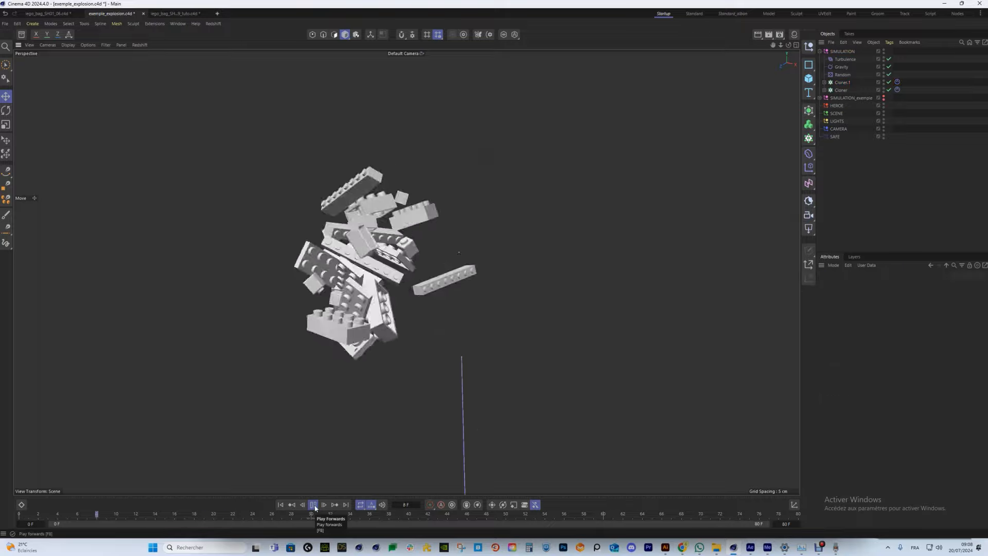
{"action": "left_click", "coordinate": [315, 507]}
{"action": "left_click_drag", "start_coordinate": [322, 479], "coordinate": [349, 346], "text": "alt"}
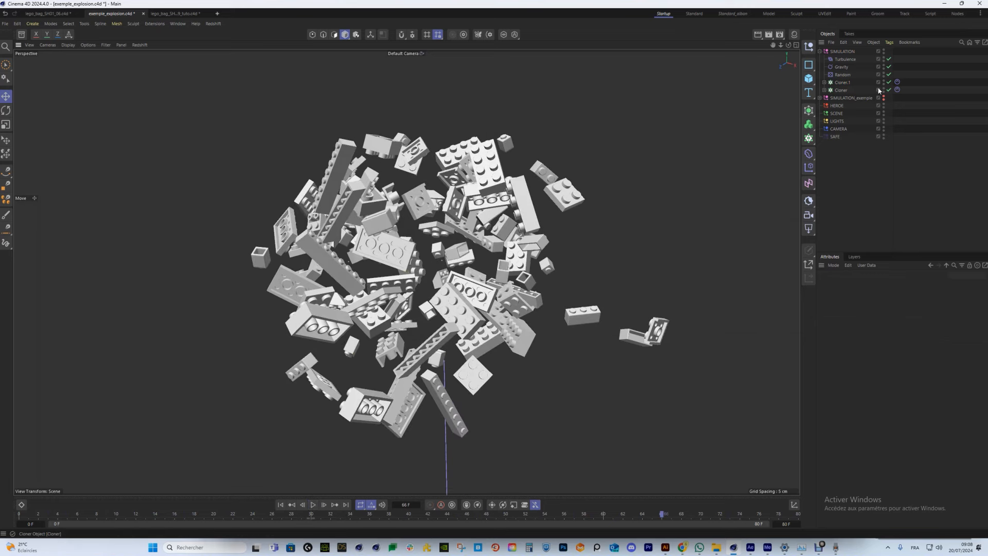
Bake the Dynamics Body caches of both Cloners together, and play the cached explosion from the start
{"action": "left_click", "coordinate": [842, 82]}
{"action": "left_click", "coordinate": [842, 90], "text": "ctrl"}
{"action": "left_click", "coordinate": [898, 90]}
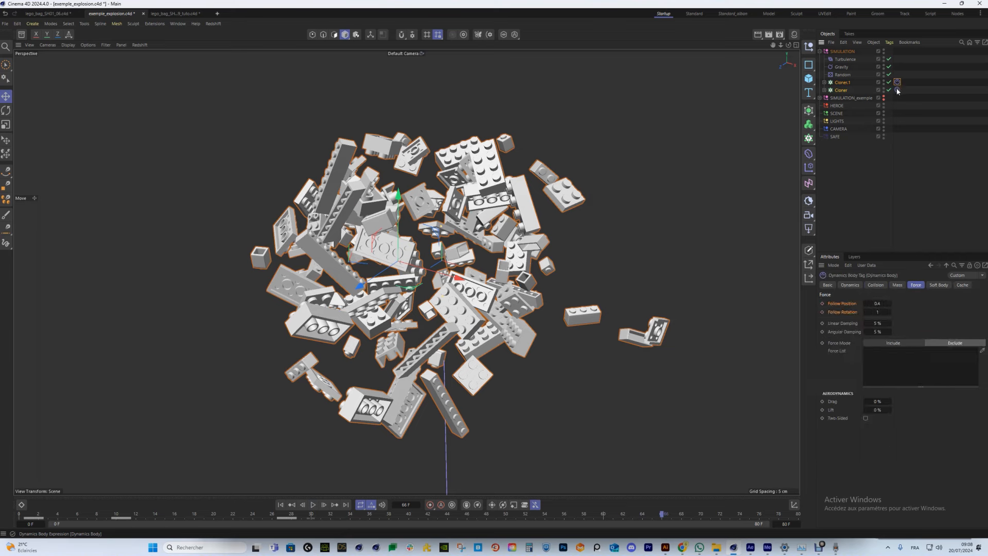
{"action": "left_click", "coordinate": [961, 285]}
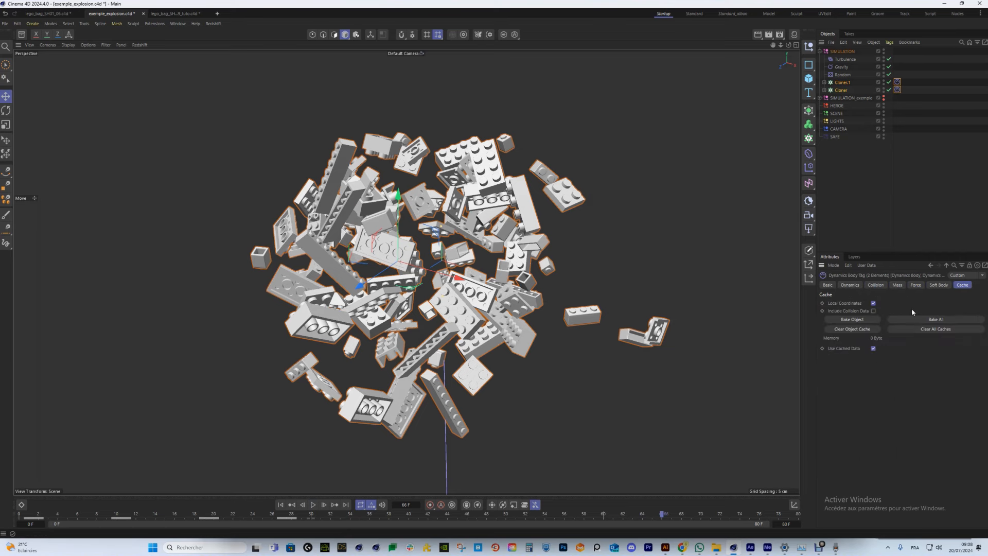
{"action": "left_click", "coordinate": [852, 320]}
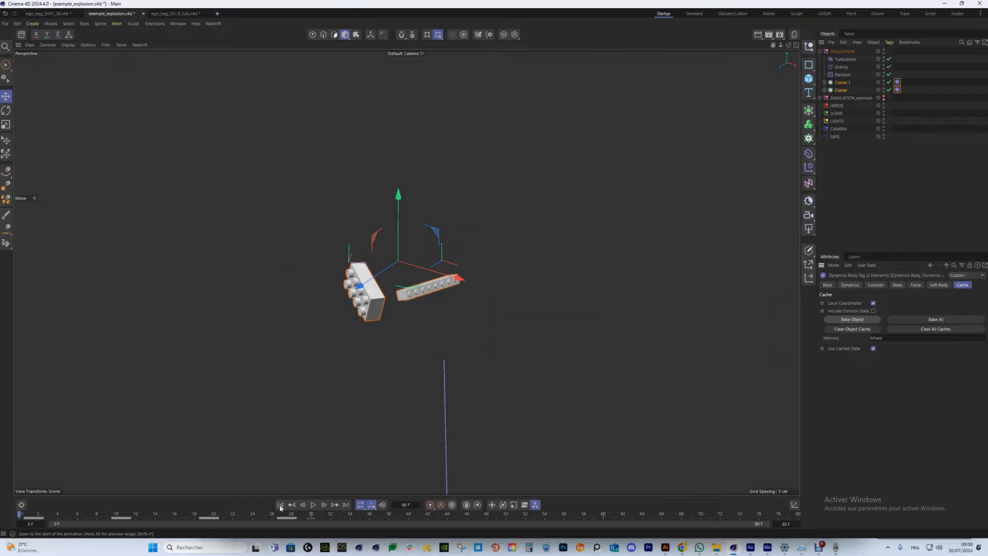
{"action": "left_click", "coordinate": [312, 505]}
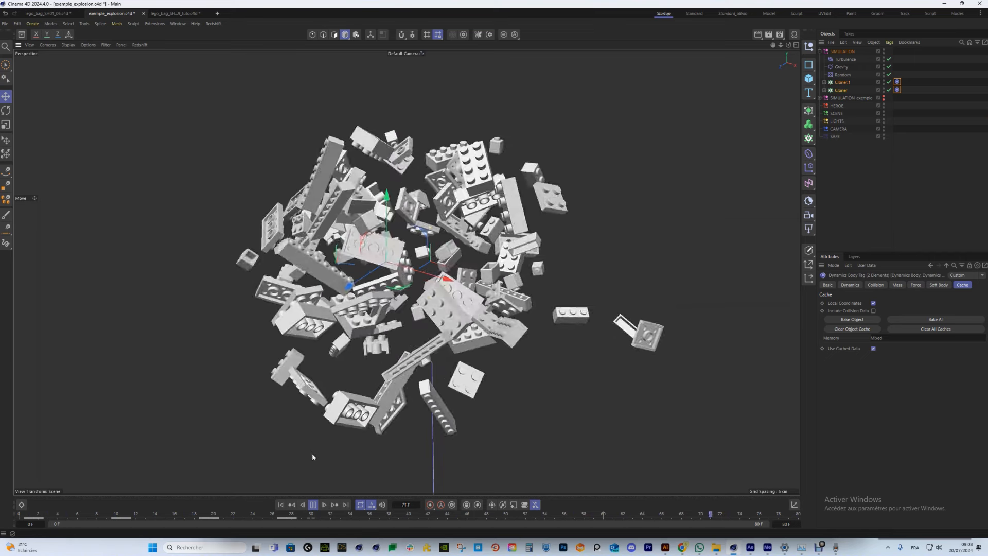
{"action": "left_click", "coordinate": [314, 504]}
Keyframe the copied Cloner's X, Y and Z scale at 1 on frame 6 and at 0 on frame 0
{"action": "left_click_drag", "start_coordinate": [52, 511], "coordinate": [77, 536]}
{"action": "left_click", "coordinate": [404, 246]}
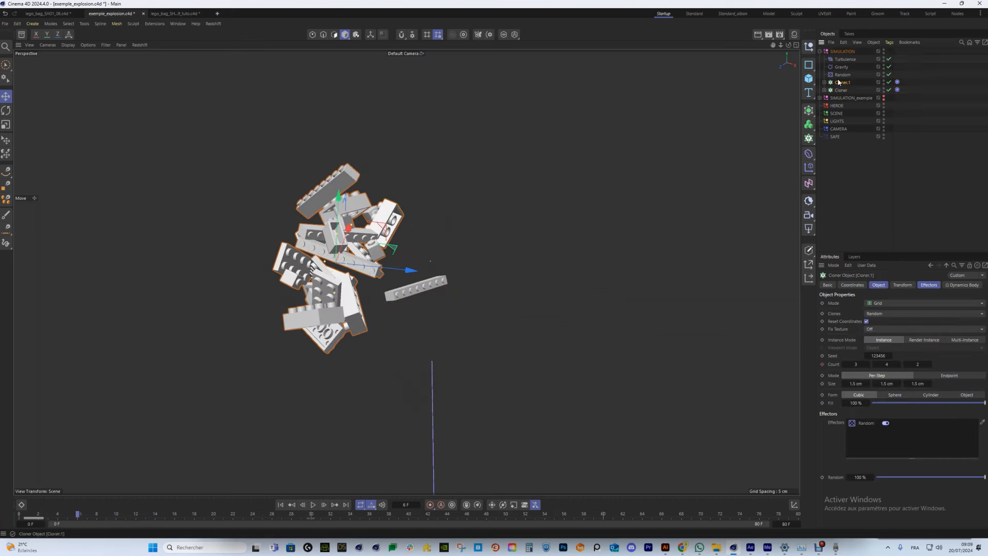
{"action": "left_click", "coordinate": [864, 285]}
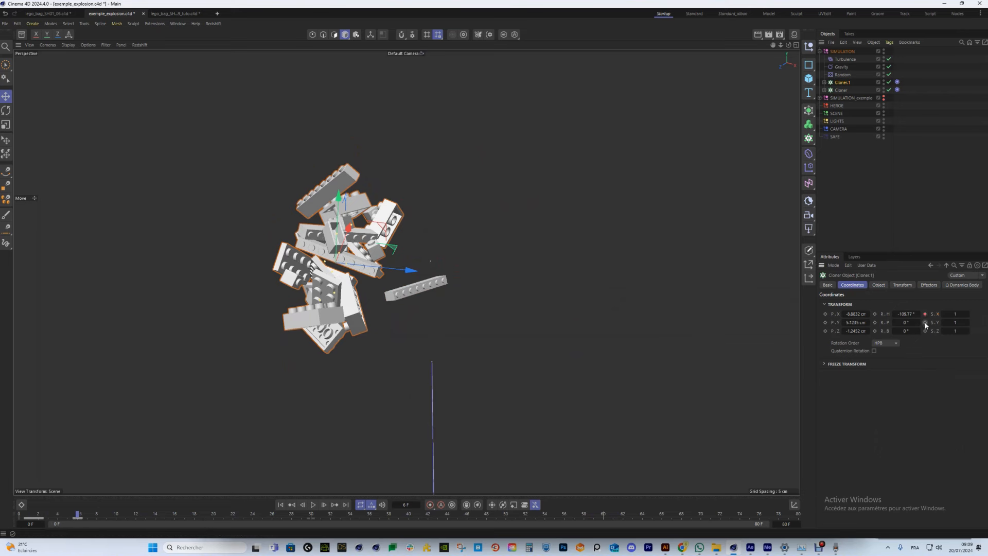
{"action": "left_click_drag", "start_coordinate": [74, 513], "coordinate": [27, 518]}
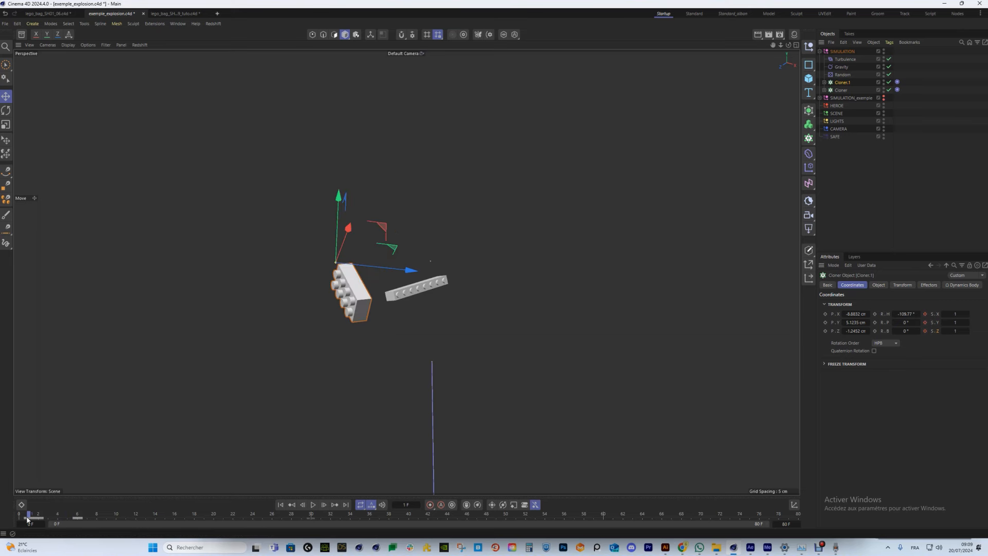
{"action": "left_click", "coordinate": [955, 314]}
{"action": "type", "text": "0"}
{"action": "key", "text": "Tab"}
{"action": "type", "text": "0"}
{"action": "key", "text": "Tab"}
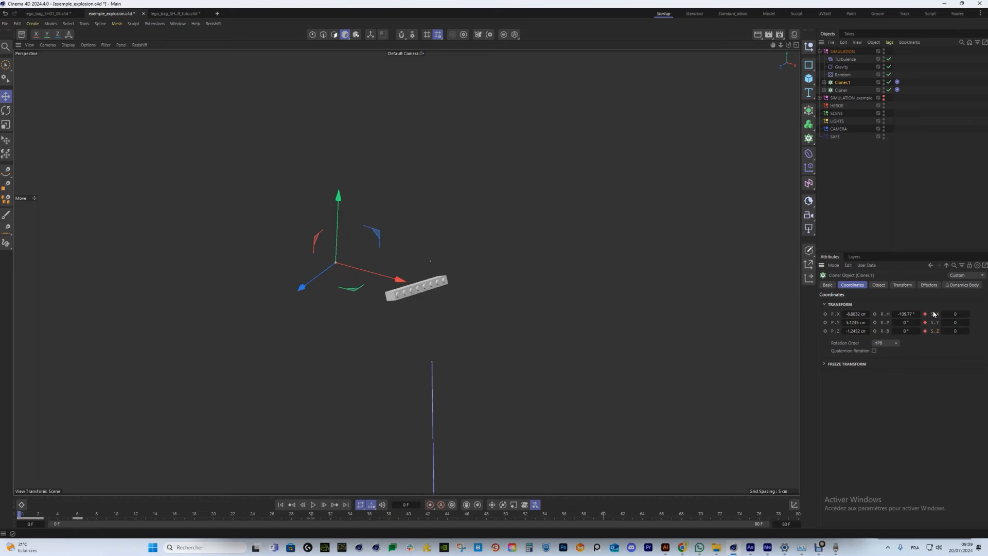
Show the F-curves of the copied Cloner's scale in an enlarged curve editor
{"action": "right_click", "coordinate": [935, 330]}
{"action": "mouse_move", "coordinate": [903, 344]}
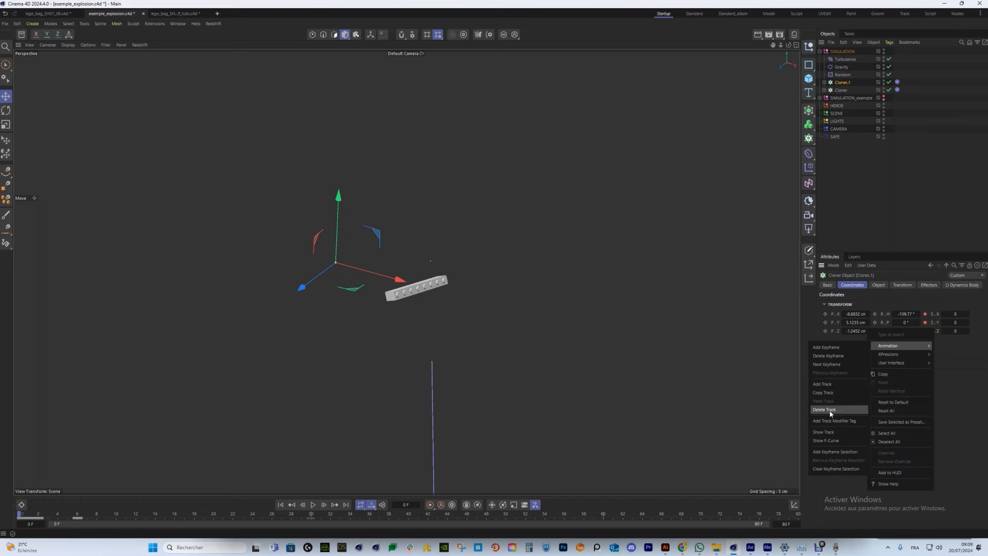
{"action": "left_click", "coordinate": [834, 442]}
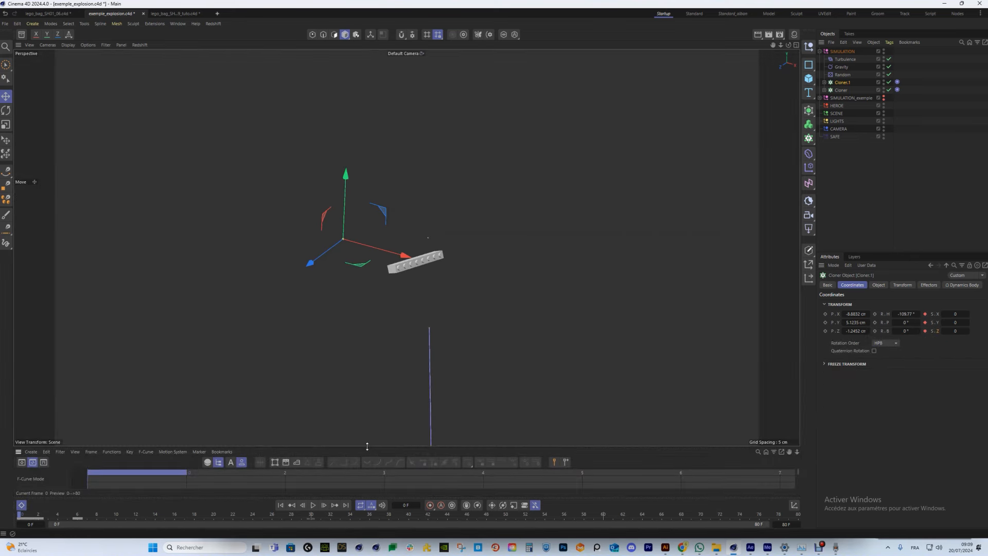
{"action": "left_click_drag", "start_coordinate": [367, 446], "coordinate": [365, 272]}
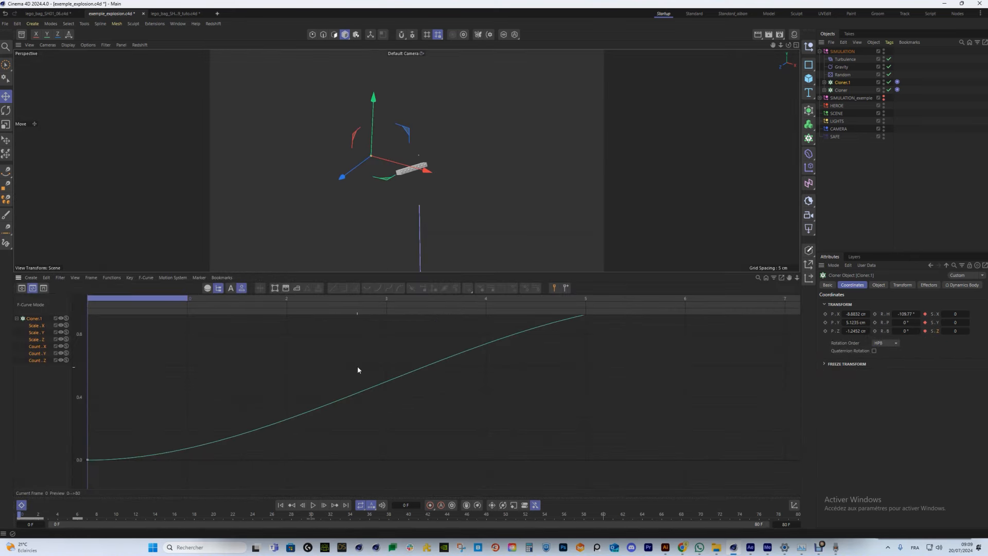
Hide the original Cloner in the viewport, enlarge the 3D view, and preview the copied Cloner's scale-up over the first frames
{"action": "left_click", "coordinate": [313, 504]}
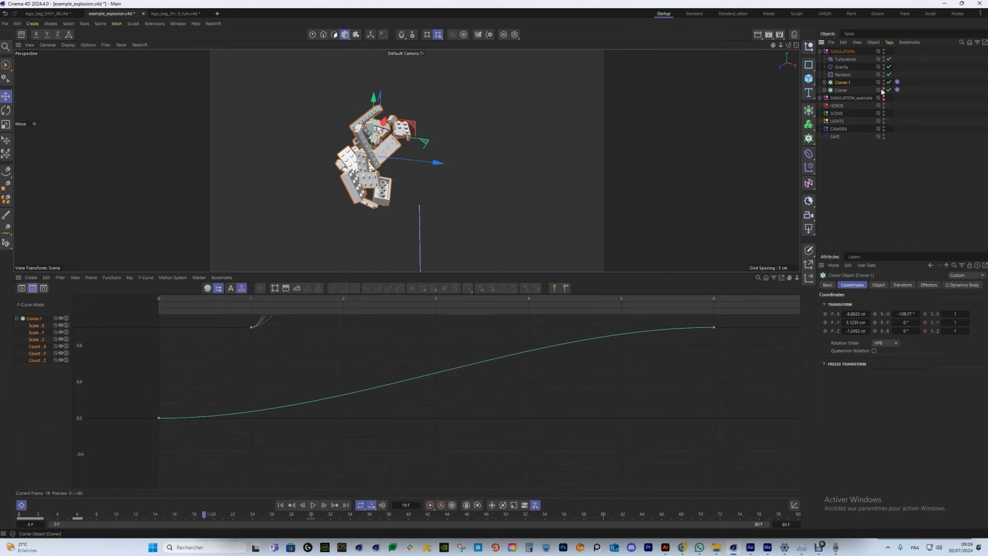
{"action": "left_click_drag", "start_coordinate": [350, 271], "coordinate": [348, 366]}
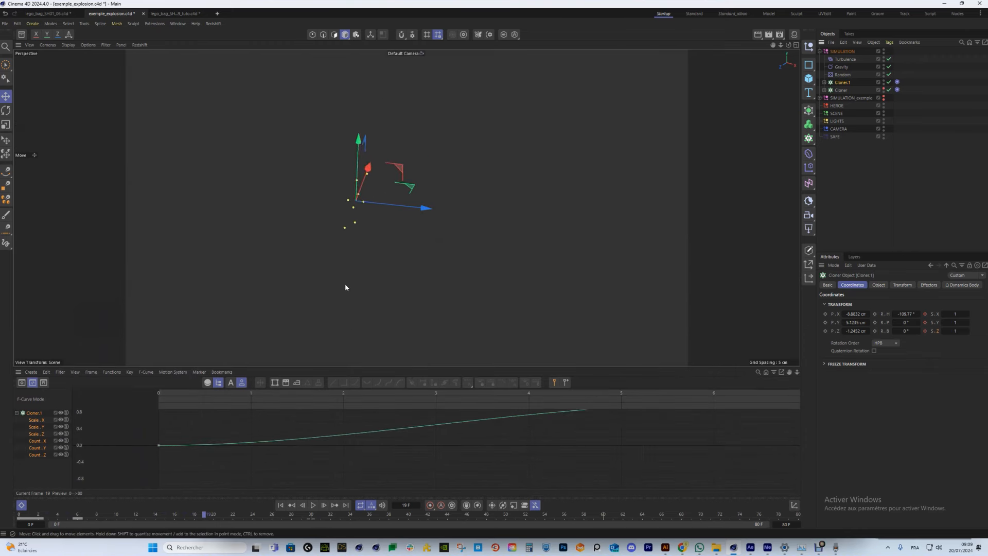
{"action": "left_click_drag", "start_coordinate": [146, 510], "coordinate": [65, 495]}
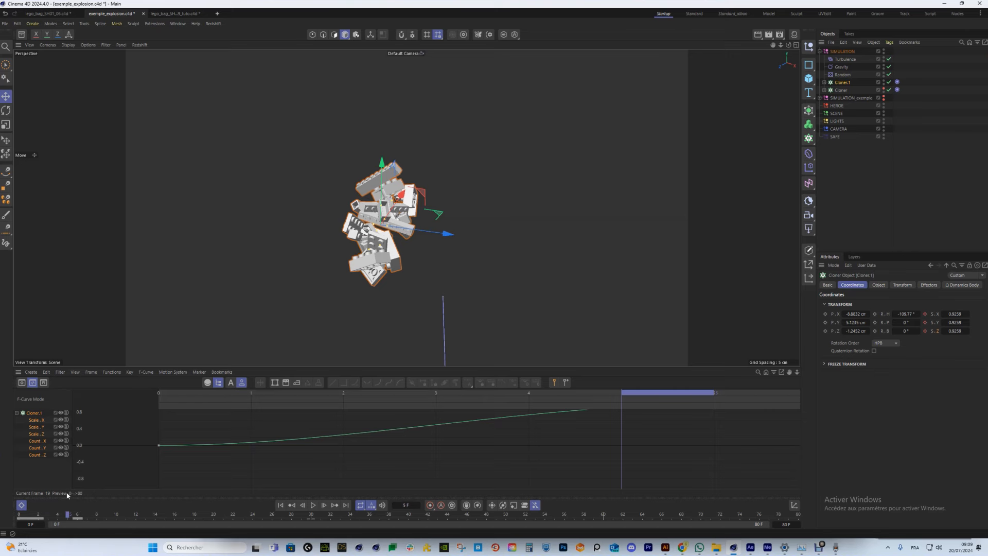
Reshape the copied Cloner's scale F-curves at frame 0 into a steep start, with the right tangent at about 1.11 F and 1.11
{"action": "left_click_drag", "start_coordinate": [185, 467], "coordinate": [142, 429]}
{"action": "key", "text": "h"}
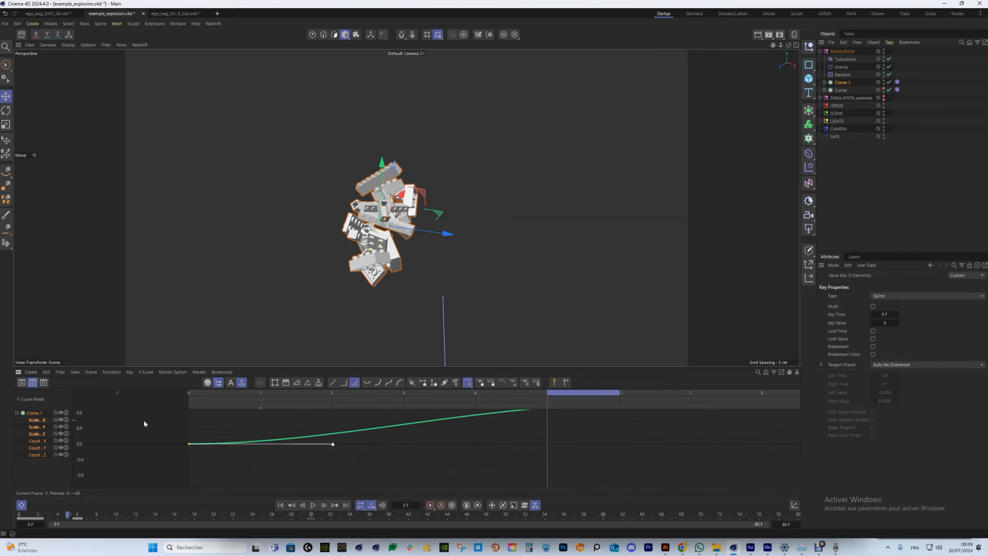
{"action": "left_click_drag", "start_coordinate": [282, 367], "coordinate": [283, 324]}
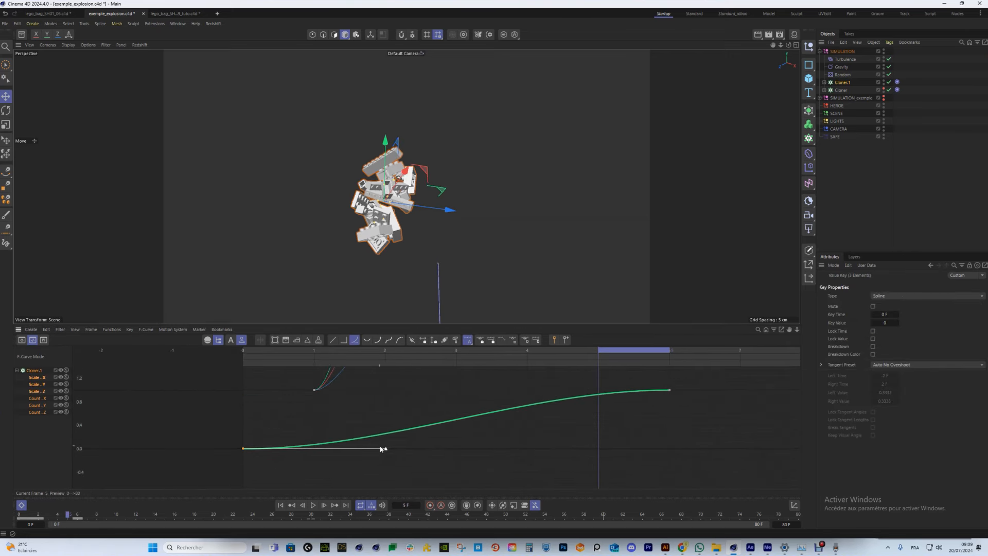
{"action": "left_click_drag", "start_coordinate": [386, 449], "coordinate": [323, 399]}
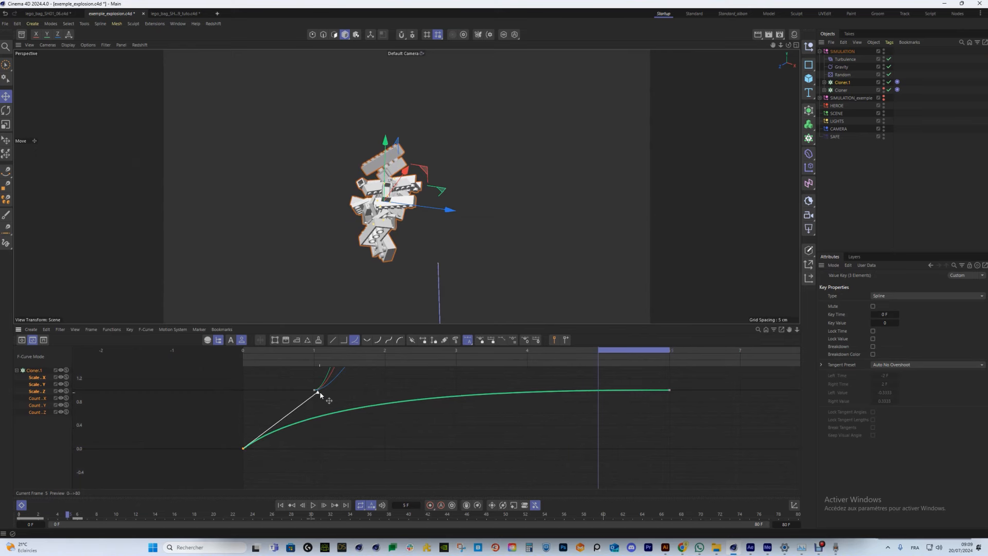
{"action": "left_click_drag", "start_coordinate": [488, 348], "coordinate": [301, 361]}
{"action": "mouse_move", "coordinate": [236, 364]}
{"action": "left_mouse_down"}
{"action": "mouse_move", "coordinate": [650, 357]}
{"action": "mouse_move", "coordinate": [311, 358]}
{"action": "mouse_move", "coordinate": [251, 368]}
{"action": "left_mouse_up"}
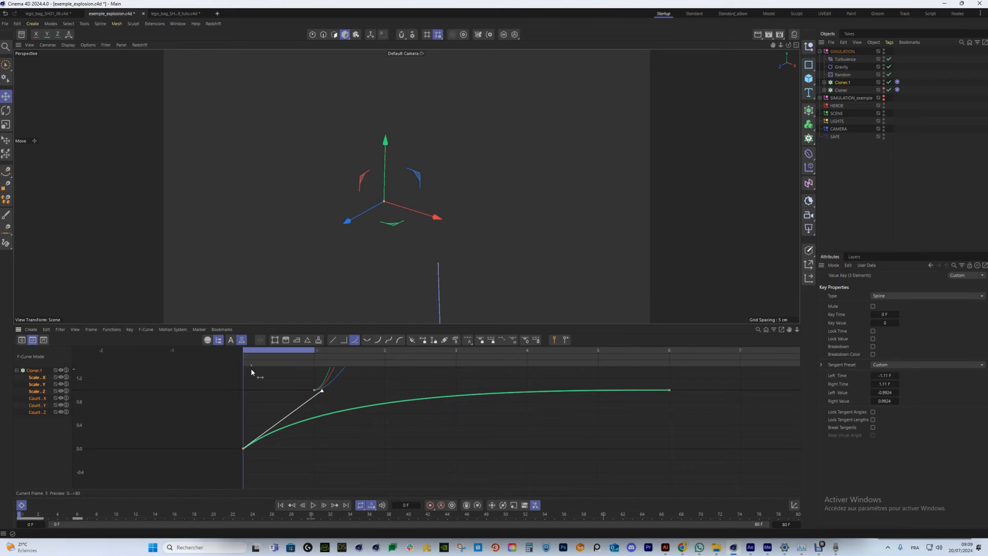
{"action": "left_click_drag", "start_coordinate": [323, 391], "coordinate": [323, 386]}
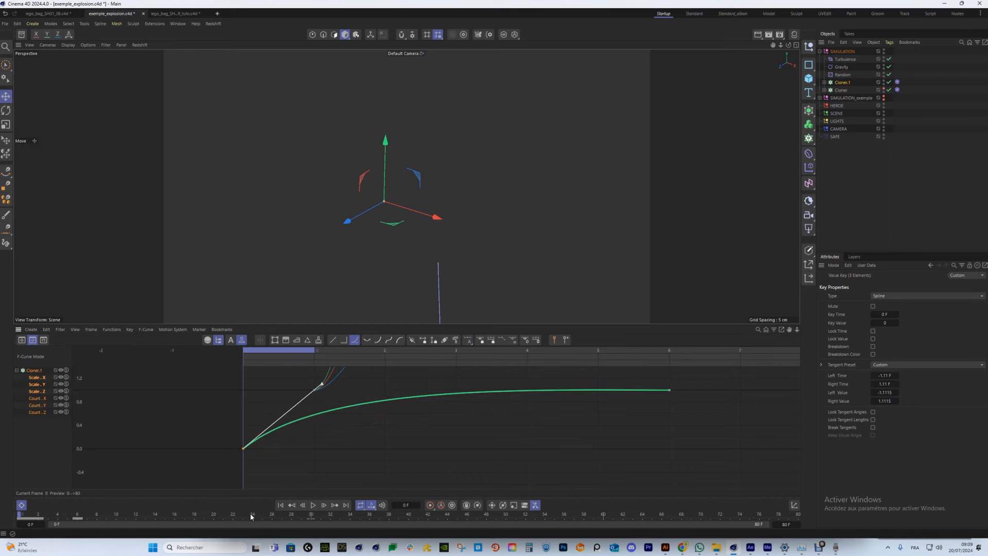
Show the original Cloner in the viewport again and play the explosion of both Cloners from the start
{"action": "left_click", "coordinate": [313, 505]}
{"action": "left_click", "coordinate": [281, 505]}
{"action": "left_click", "coordinate": [841, 90]}
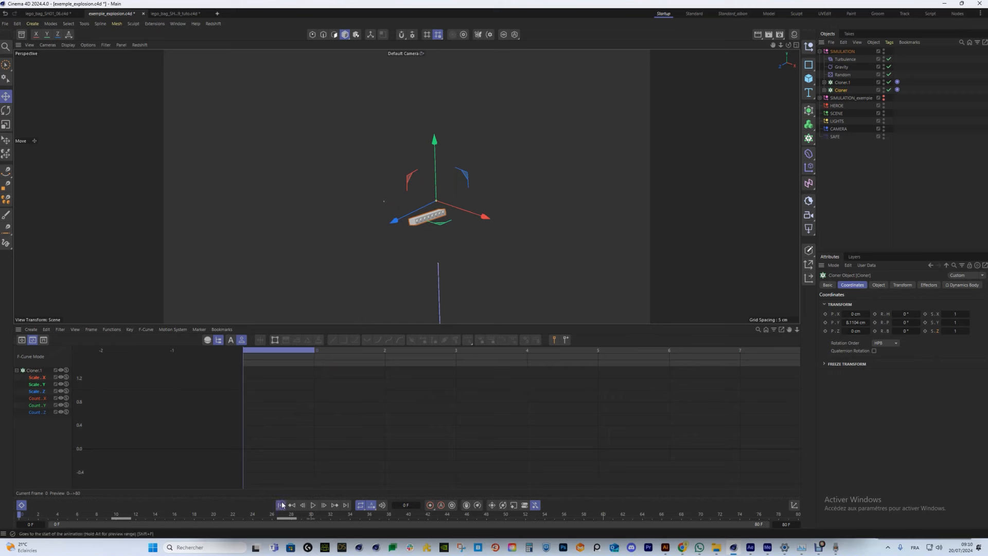
{"action": "left_click", "coordinate": [312, 505]}
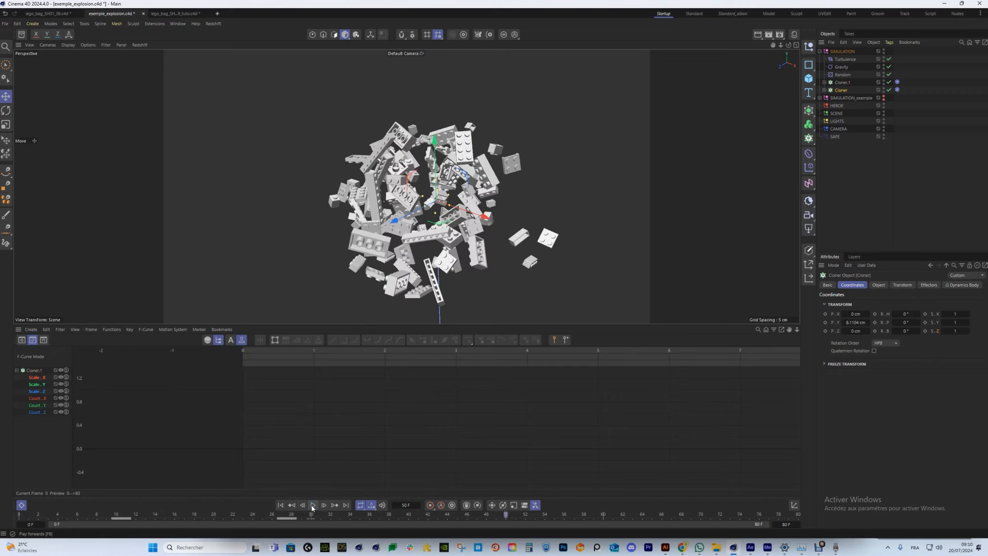
{"action": "left_click", "coordinate": [312, 505]}
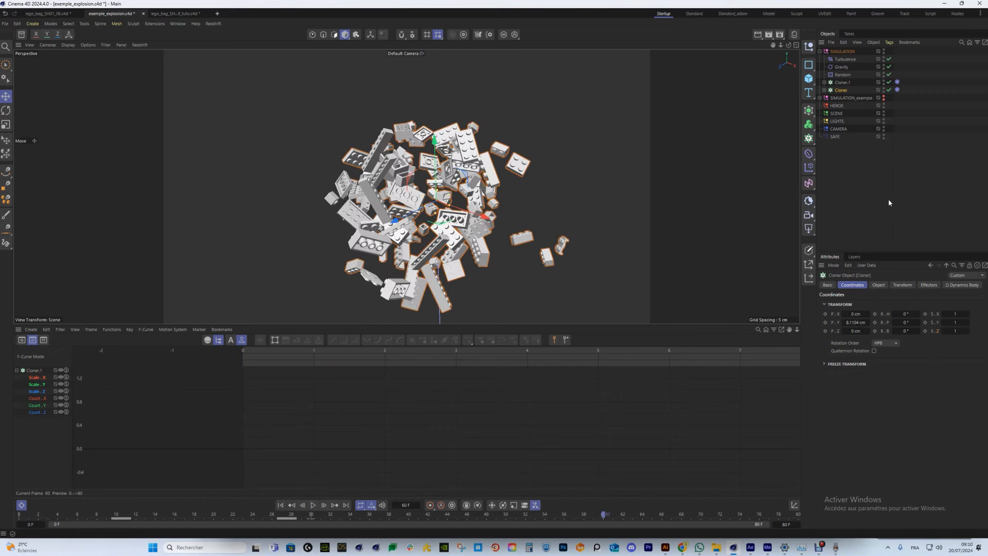
Keyframe the original Cloner's X, Y and Z scale at 1 on frame 17 and 0 on frame 9, and show their F-curves
{"action": "left_click_drag", "start_coordinate": [109, 514], "coordinate": [188, 518]}
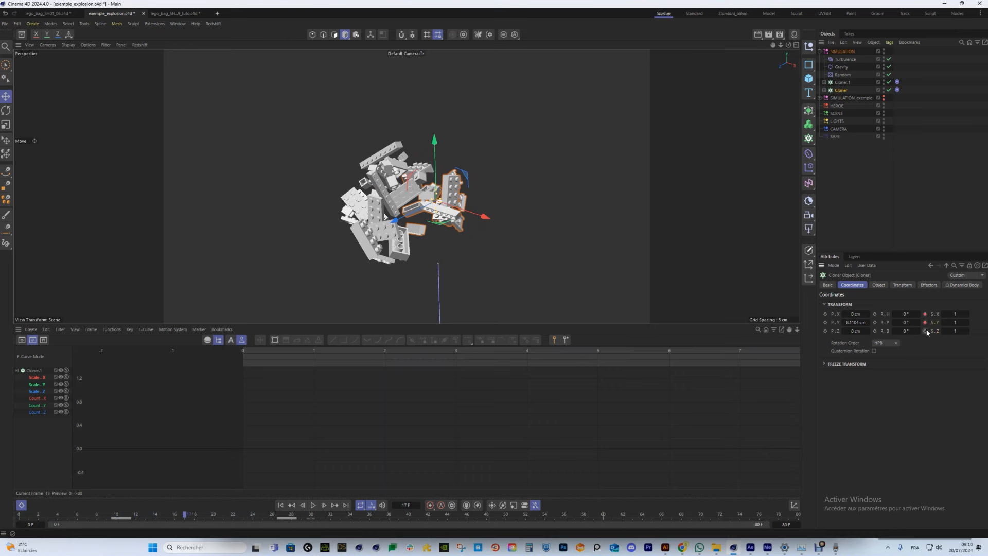
{"action": "left_click_drag", "start_coordinate": [177, 516], "coordinate": [109, 520]}
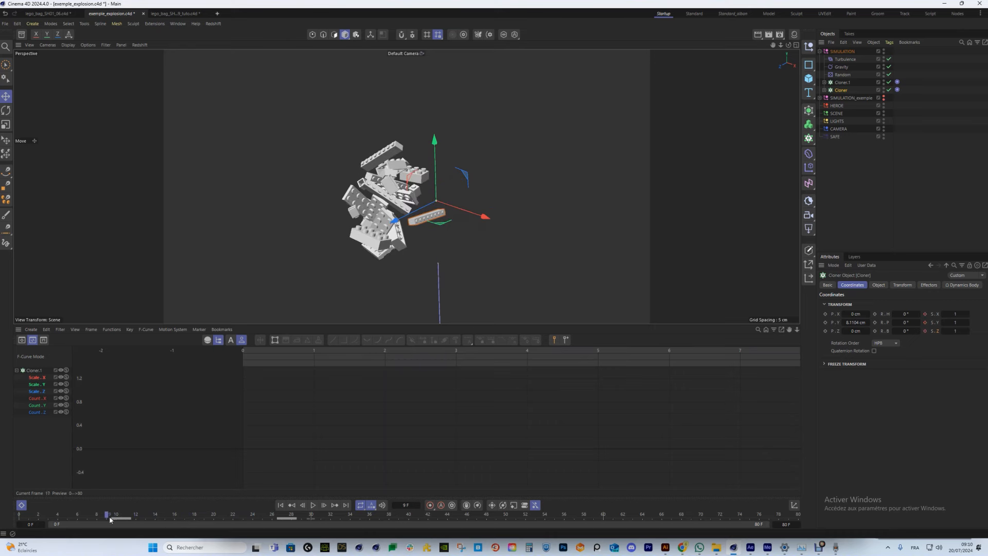
{"action": "right_click", "coordinate": [934, 331]}
{"action": "mouse_move", "coordinate": [910, 347]}
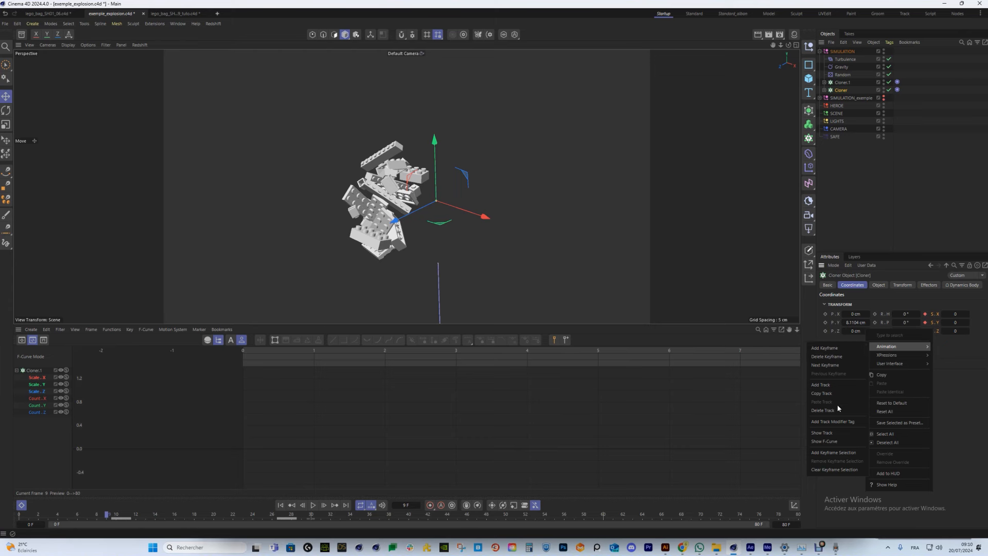
{"action": "left_click", "coordinate": [842, 434]}
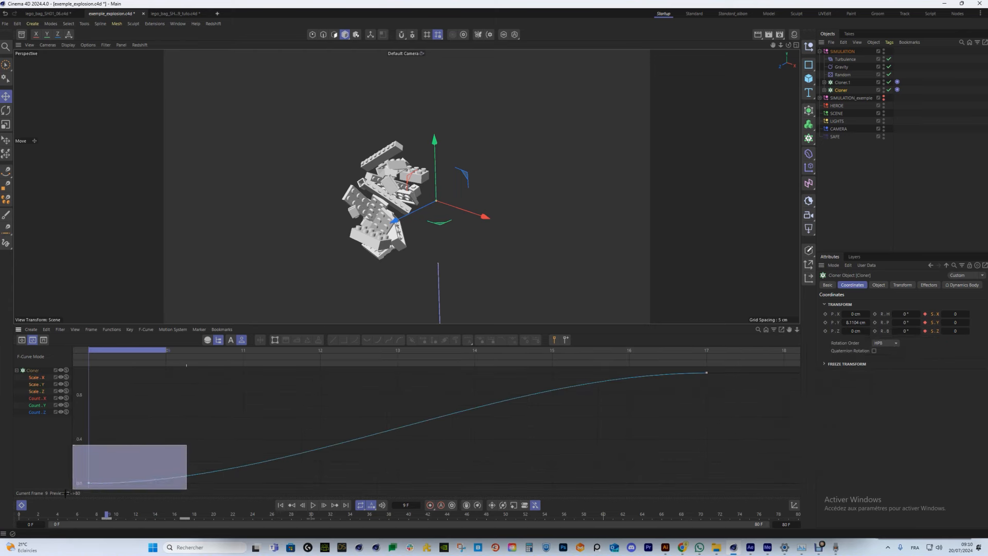
Steepen the original Cloner's scale curves at frame 9 with a right tangent of about 1.47 F and 0.872, and play the result
{"action": "left_click_drag", "start_coordinate": [65, 493], "coordinate": [69, 490]}
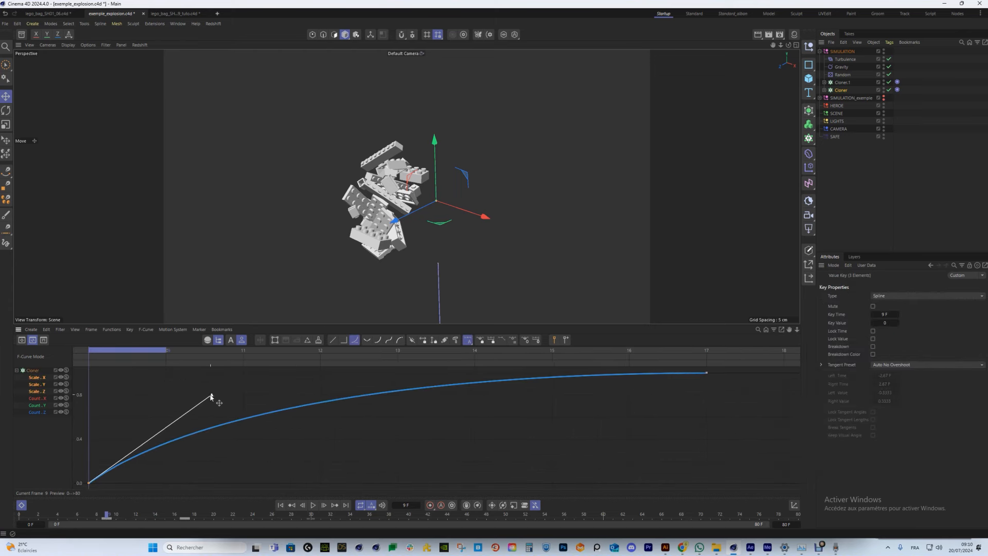
{"action": "left_click", "coordinate": [278, 507]}
{"action": "left_click", "coordinate": [313, 505]}
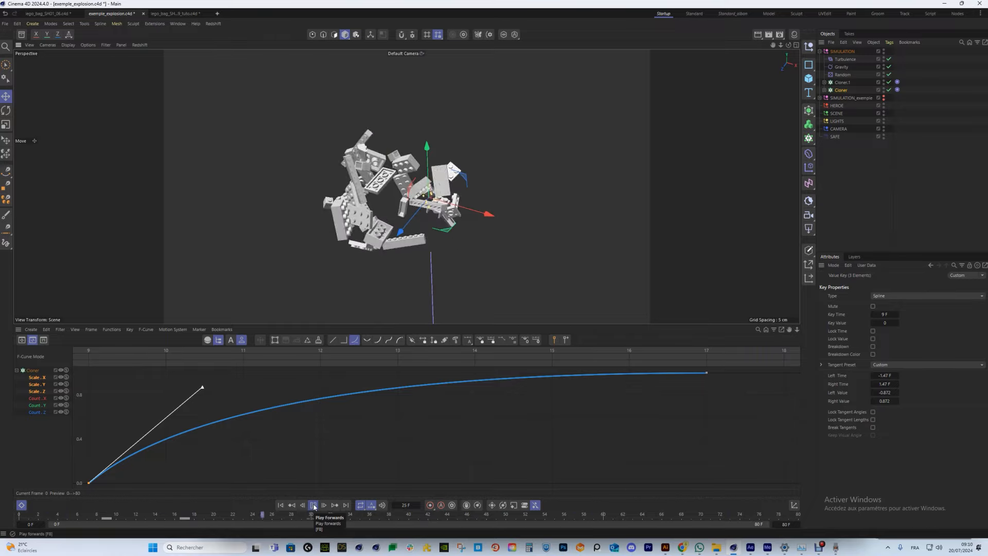
{"action": "key", "text": "F8"}
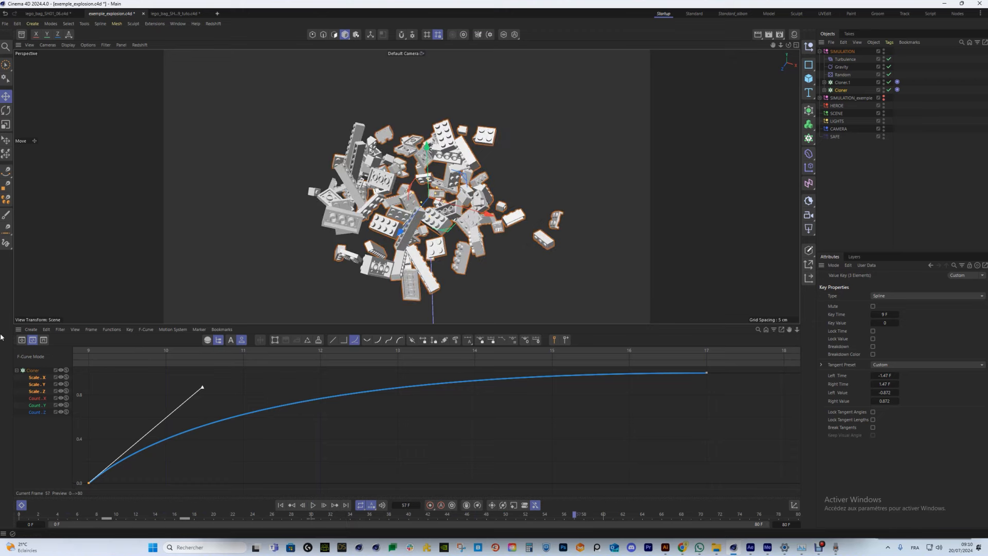
Undock and close the Timeline to enlarge the 3D view, and select the original Cloner
{"action": "left_click", "coordinate": [18, 330]}
{"action": "left_click", "coordinate": [35, 336]}
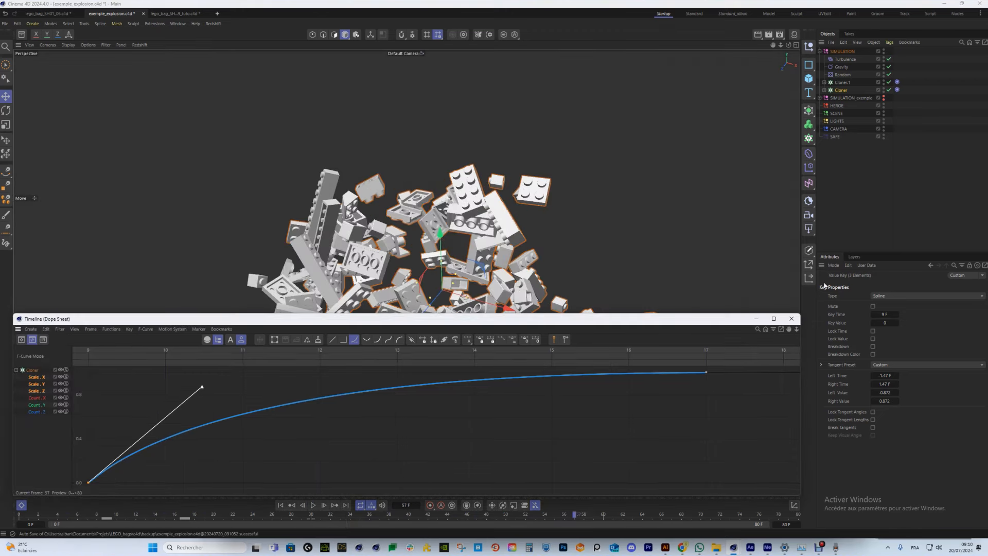
{"action": "left_click", "coordinate": [792, 318]}
{"action": "left_click_drag", "start_coordinate": [382, 223], "coordinate": [520, 218], "text": "alt"}
{"action": "left_click", "coordinate": [517, 222]}
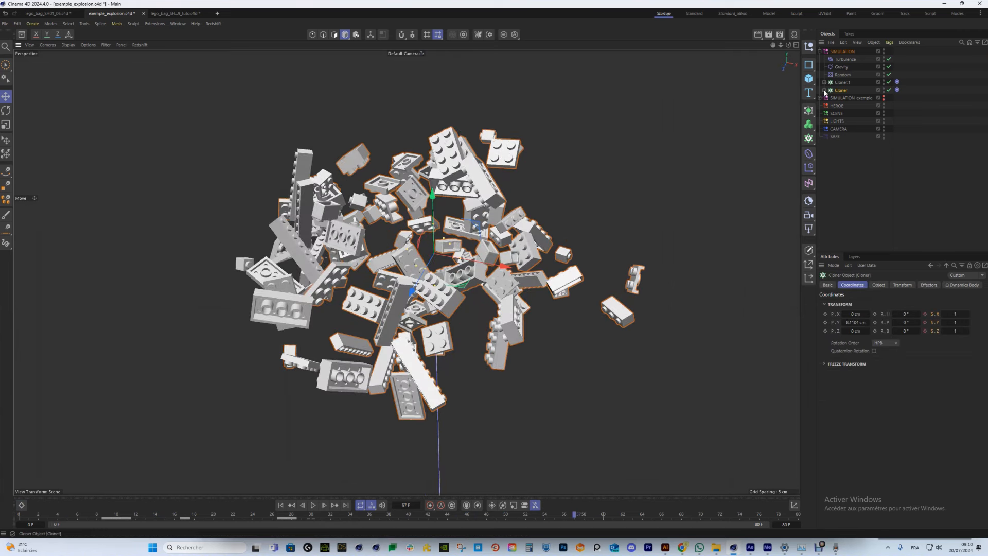
Expand the original Cloner's brick list, hide the L6 brick, and play the explosion from frame 0
{"action": "left_click", "coordinate": [842, 114]}
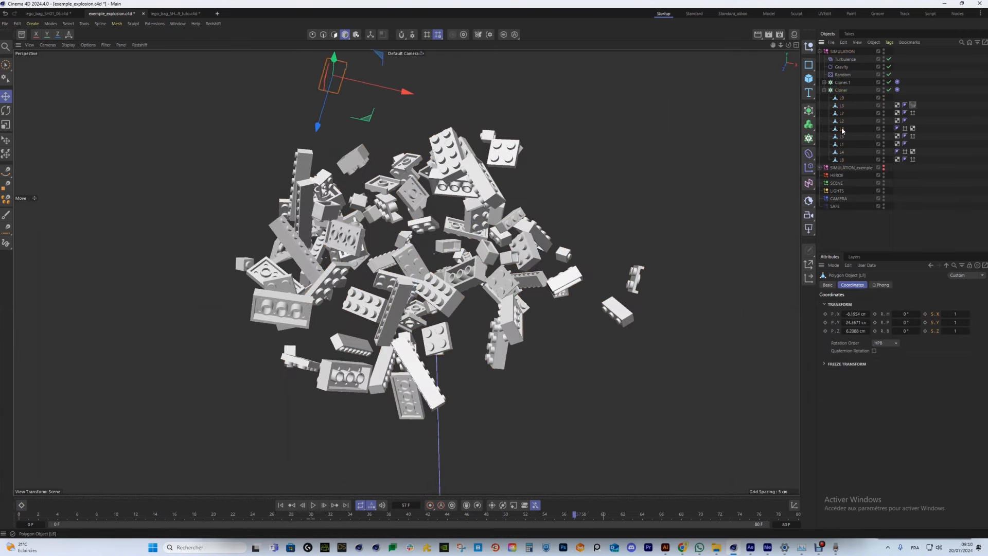
{"action": "left_click", "coordinate": [883, 127]}
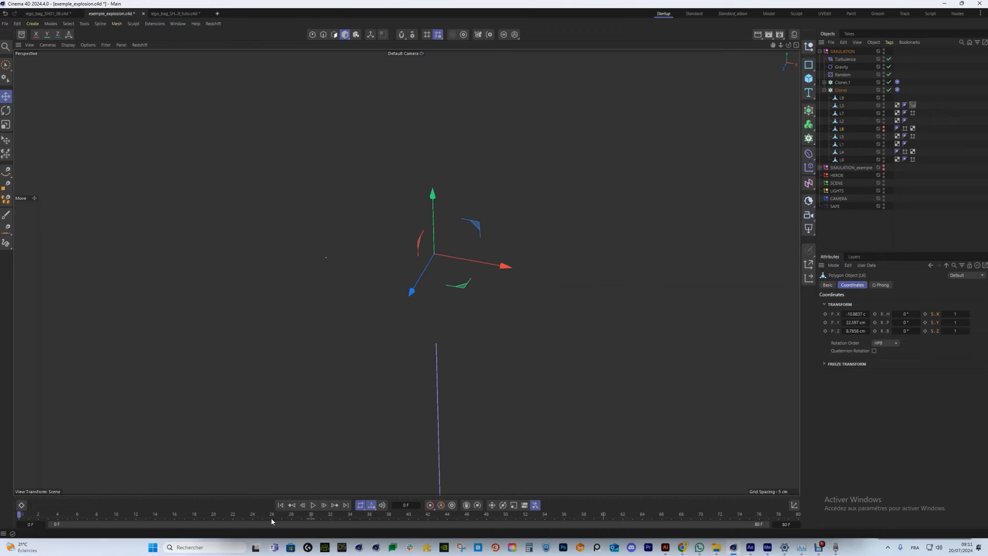
{"action": "left_click", "coordinate": [314, 505]}
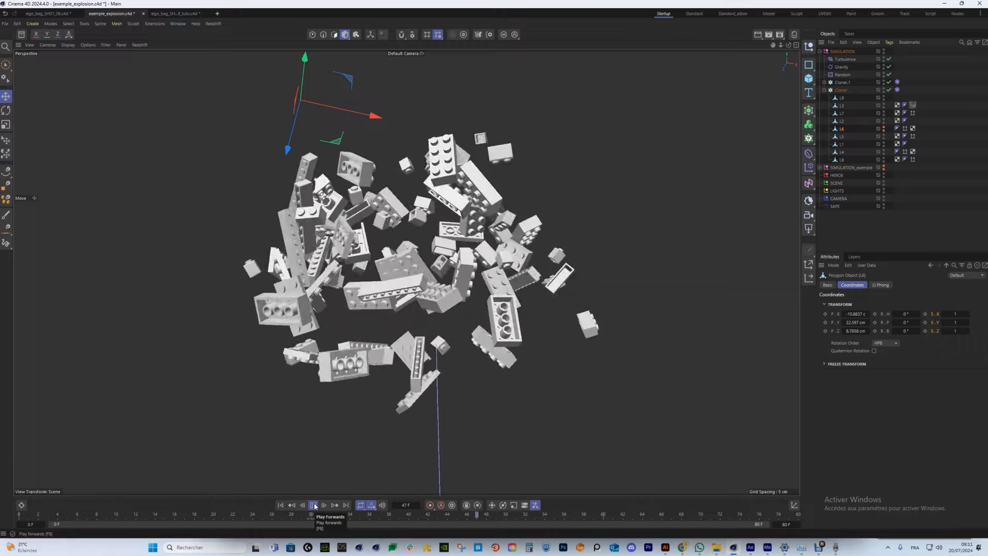
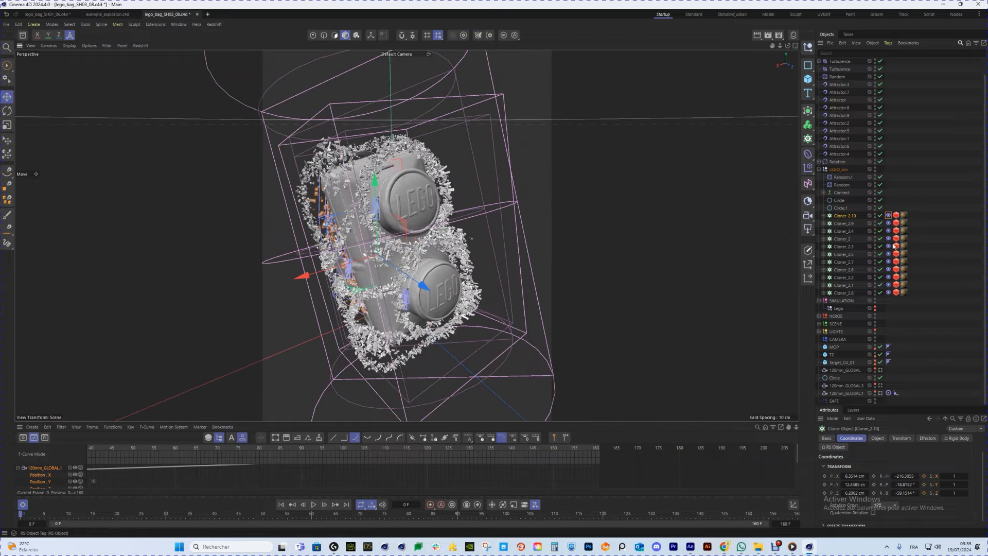
In lego_bag_SH03_08.c4d, switch the brick Cloners off and on again and inspect the brick trails around the bag up close
{"action": "left_click_drag", "start_coordinate": [880, 277], "coordinate": [880, 285]}
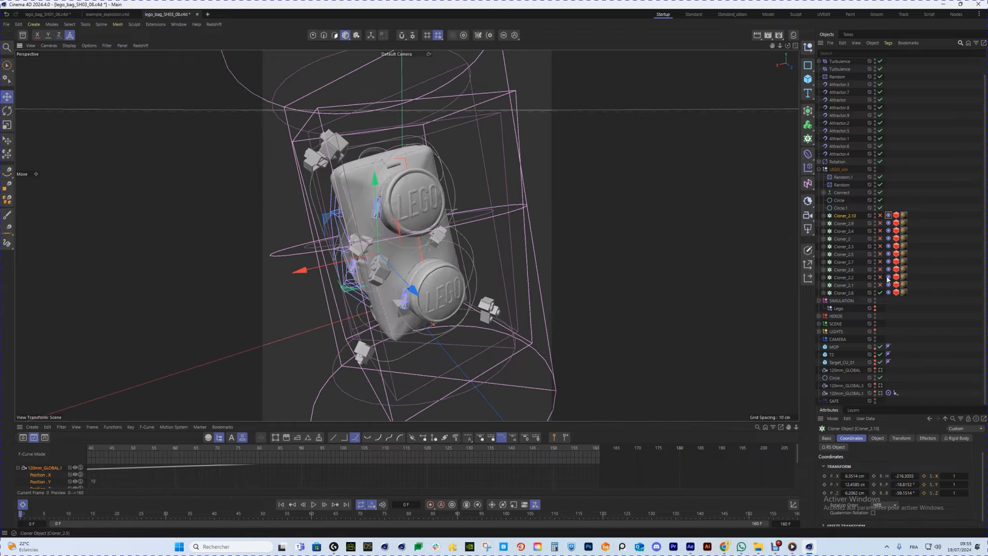
{"action": "left_click_drag", "start_coordinate": [520, 309], "coordinate": [793, 257], "text": "alt"}
{"action": "left_click", "coordinate": [487, 314]}
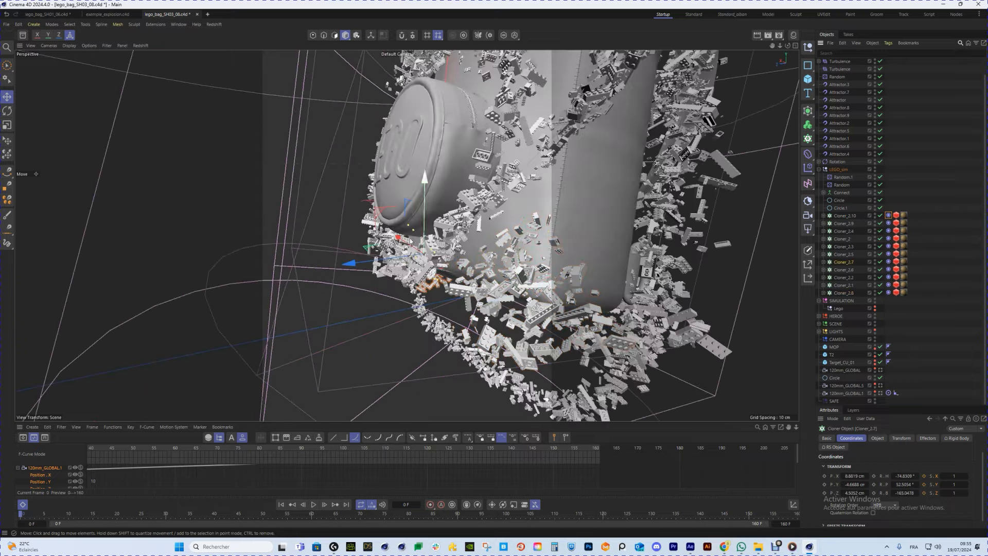
{"action": "left_click_drag", "start_coordinate": [389, 242], "coordinate": [550, 220], "text": "alt"}
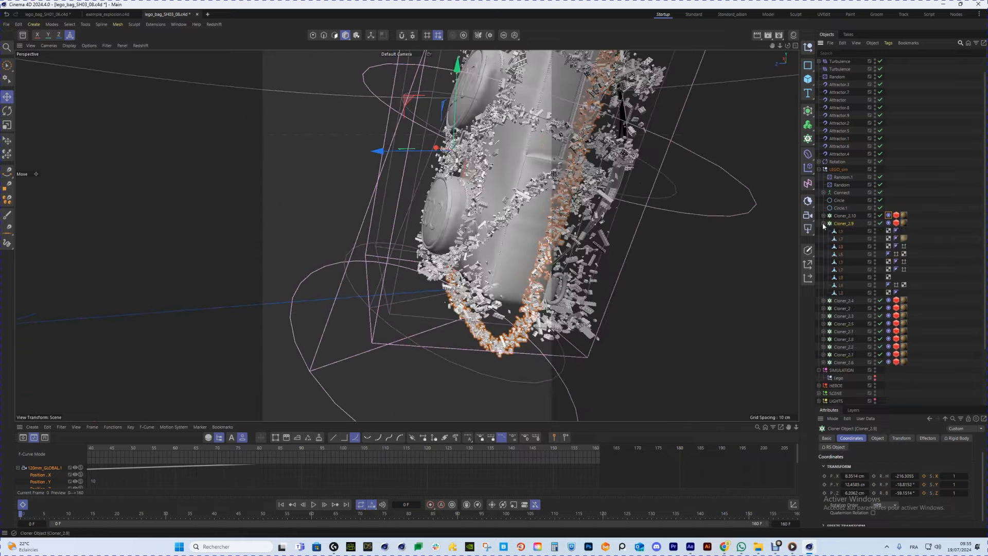
Examine the Rectangle2 spline and the brick trails of Cloner_2.1 and Cloner_2.4 from several angles around the bag
{"action": "scroll", "coordinate": [894, 130], "scroll_direction": "up", "scroll_amount": 1}
{"action": "left_click", "coordinate": [835, 63]}
{"action": "left_click_drag", "start_coordinate": [576, 134], "coordinate": [391, 175], "text": "alt"}
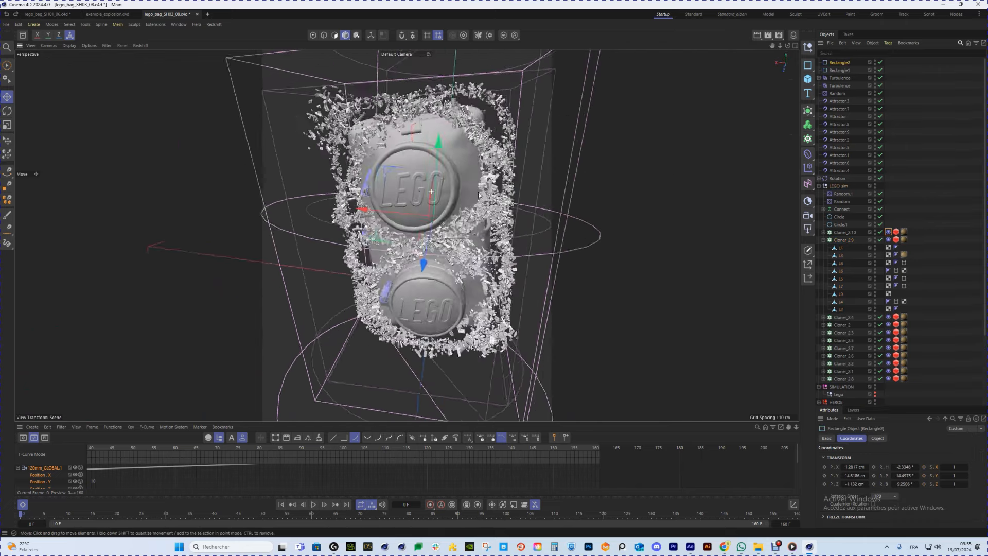
{"action": "left_click", "coordinate": [843, 332]}
{"action": "left_click", "coordinate": [843, 371]}
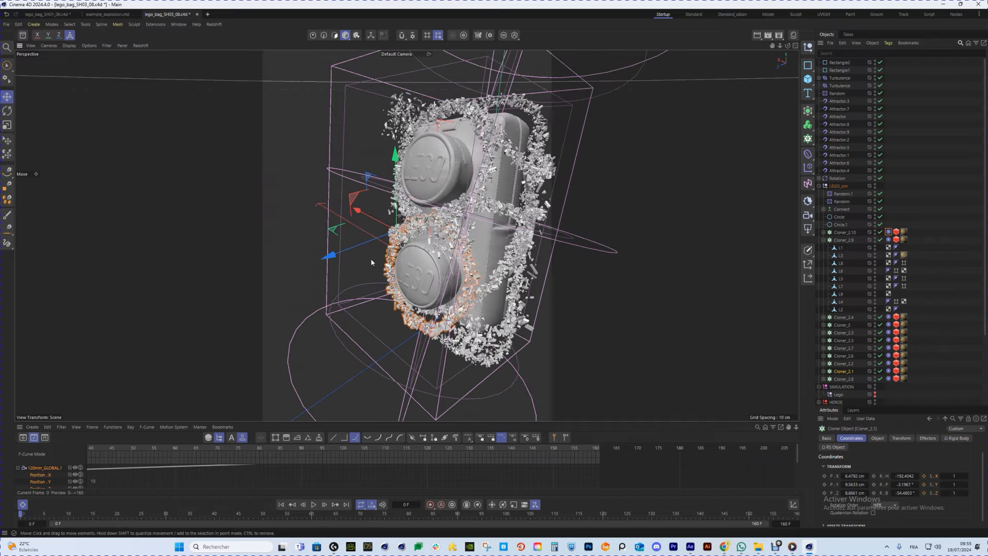
{"action": "left_click_drag", "start_coordinate": [503, 206], "coordinate": [307, 225], "text": "alt"}
{"action": "left_click", "coordinate": [532, 73]}
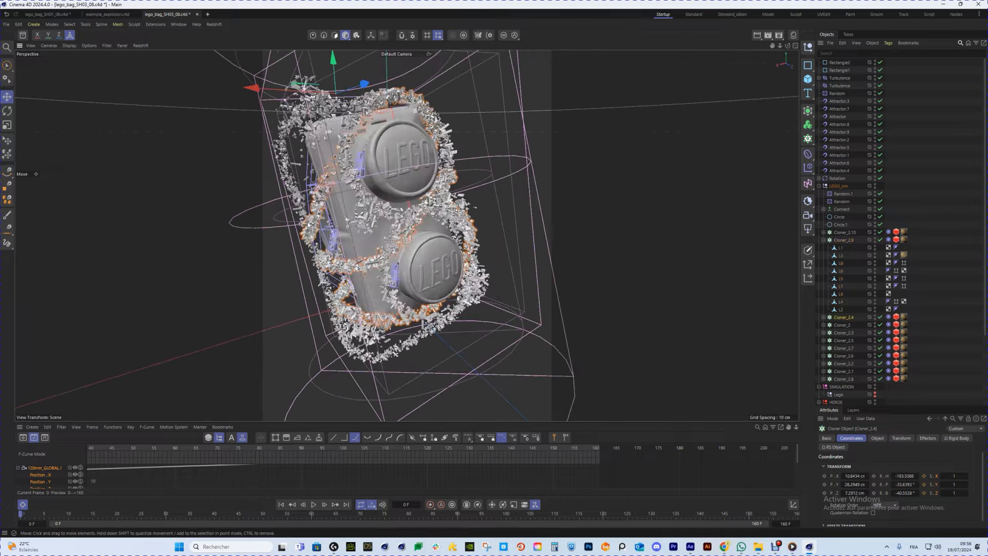
{"action": "left_click_drag", "start_coordinate": [416, 316], "coordinate": [383, 171], "text": "alt"}
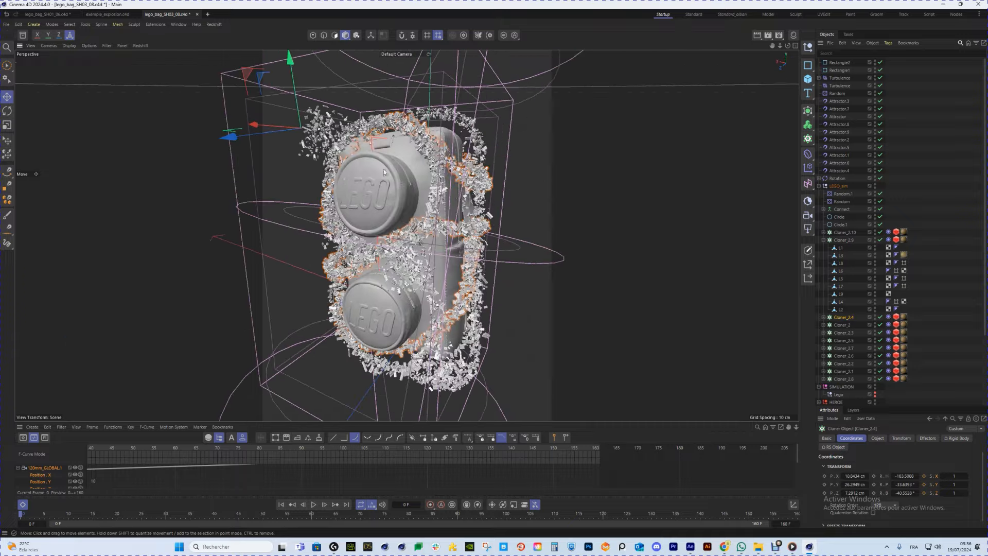
{"action": "left_click_drag", "start_coordinate": [476, 203], "coordinate": [515, 220], "text": "alt"}
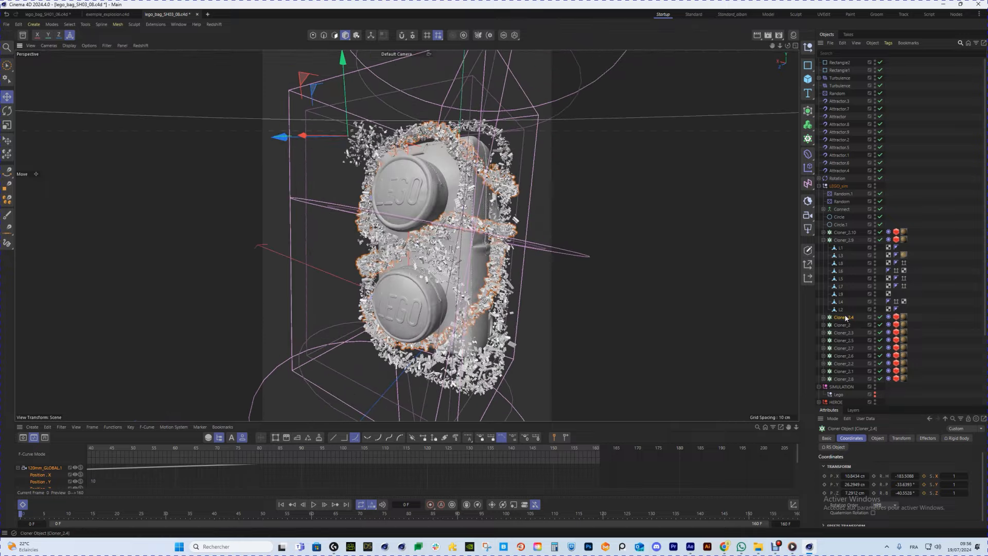
Review Cloner_2.4's object properties and the mass and dynamics settings of Cloner_2.9's Rigid Body tag
{"action": "left_click", "coordinate": [876, 437]}
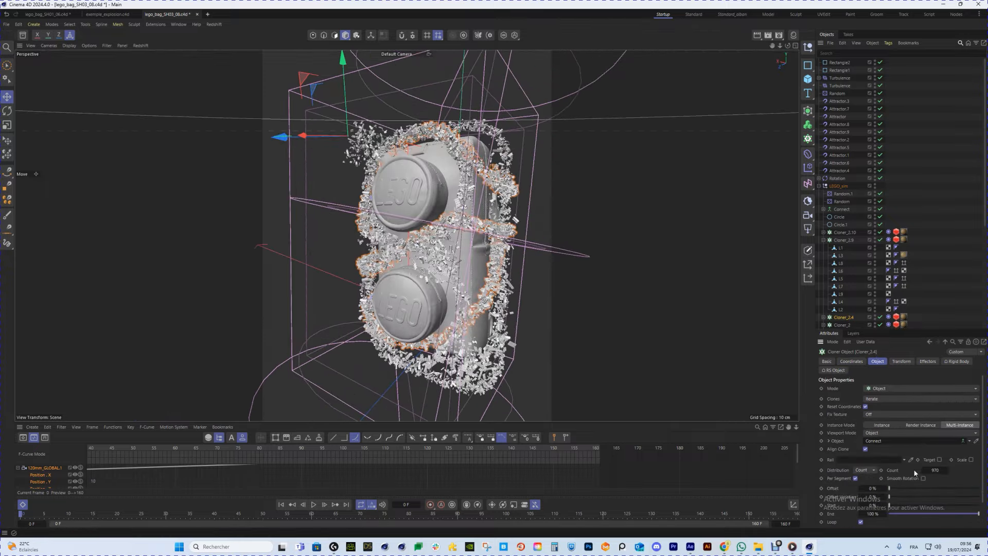
{"action": "scroll", "coordinate": [787, 248], "scroll_direction": "up", "scroll_amount": 1}
{"action": "left_click", "coordinate": [888, 240]}
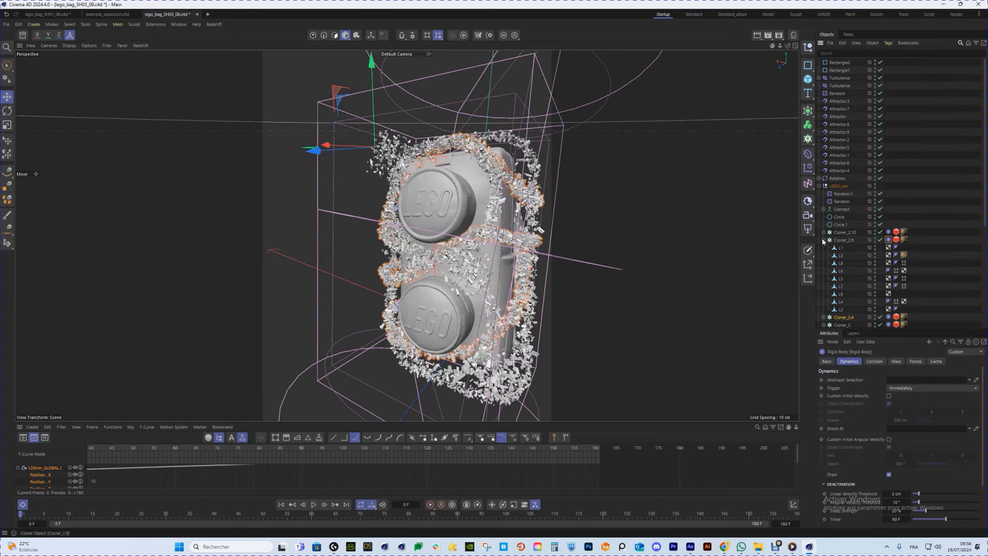
{"action": "scroll", "coordinate": [868, 421], "scroll_direction": "down", "scroll_amount": 3}
{"action": "scroll", "coordinate": [867, 381], "scroll_direction": "down", "scroll_amount": 1}
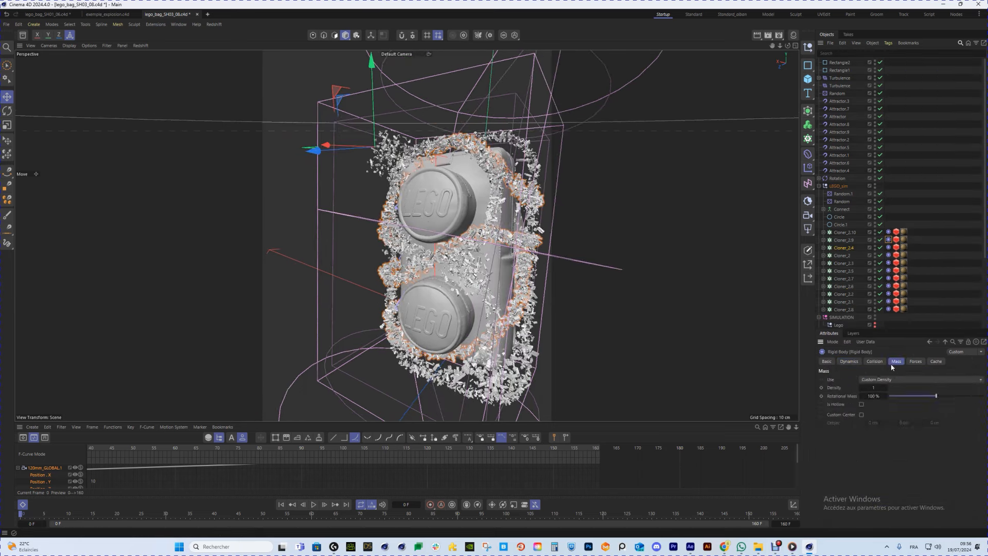
{"action": "scroll", "coordinate": [856, 391], "scroll_direction": "up", "scroll_amount": 1}
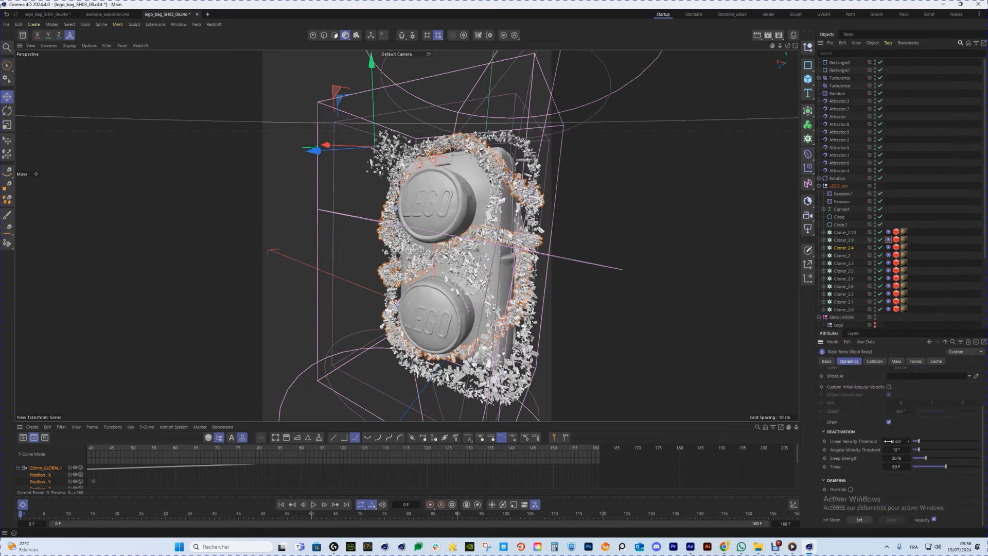
Select all the Attractor objects and show the scene in the four-view layout to examine where they sit
{"action": "left_click_drag", "start_coordinate": [460, 277], "coordinate": [417, 232], "text": "alt"}
{"action": "left_click", "coordinate": [851, 124]}
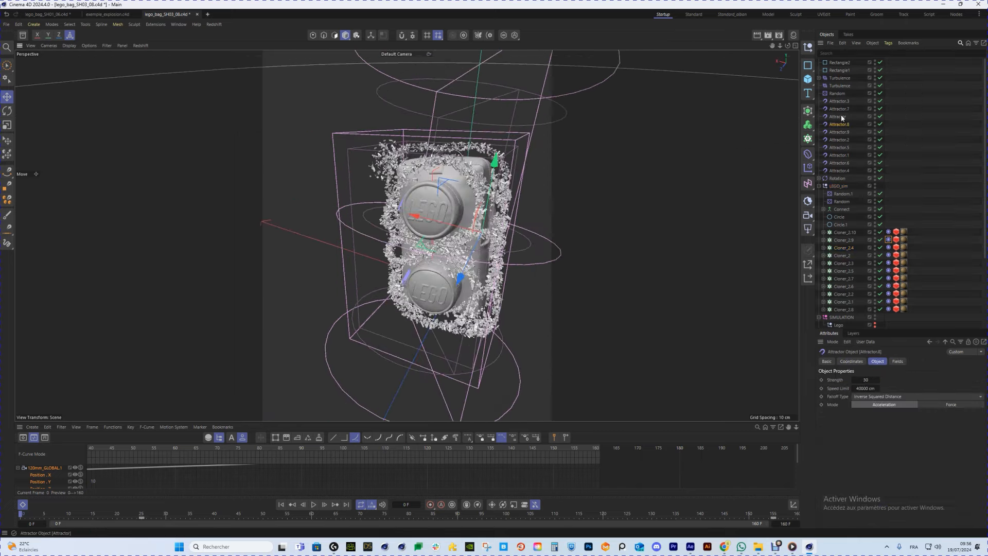
{"action": "left_click", "coordinate": [795, 45]}
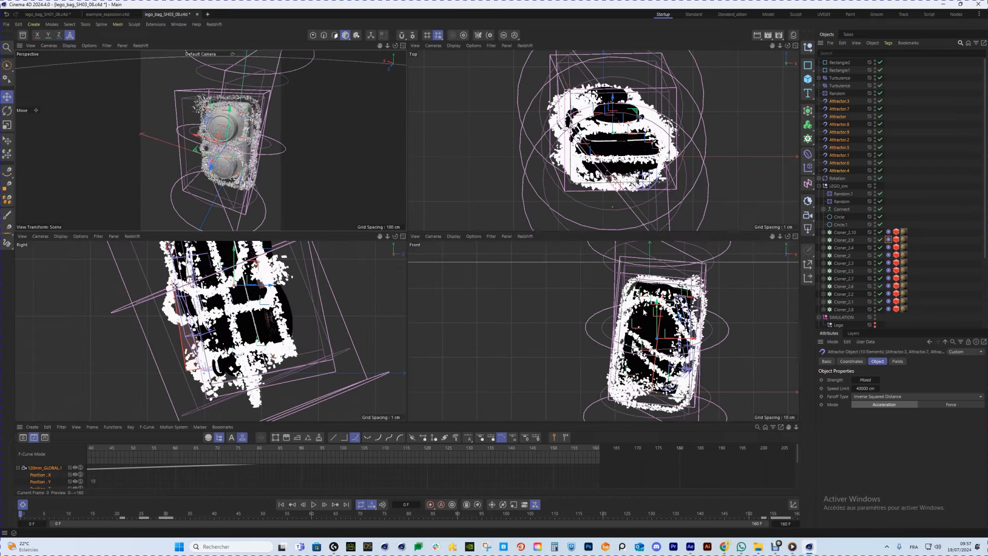
Toggle the LEGO_sim bricks off and on, return to the single perspective view and play the simulation close to the lower LEGO stud
{"action": "left_click", "coordinate": [875, 186]}
{"action": "scroll", "coordinate": [604, 285], "scroll_direction": "up", "scroll_amount": 5}
{"action": "left_click_drag", "start_coordinate": [256, 260], "coordinate": [400, 166], "text": "alt"}
{"action": "middle_click", "coordinate": [244, 170]}
{"action": "left_click", "coordinate": [876, 185]}
{"action": "key", "text": "F8"}
{"action": "left_click_drag", "start_coordinate": [417, 228], "coordinate": [340, 278], "text": "alt"}
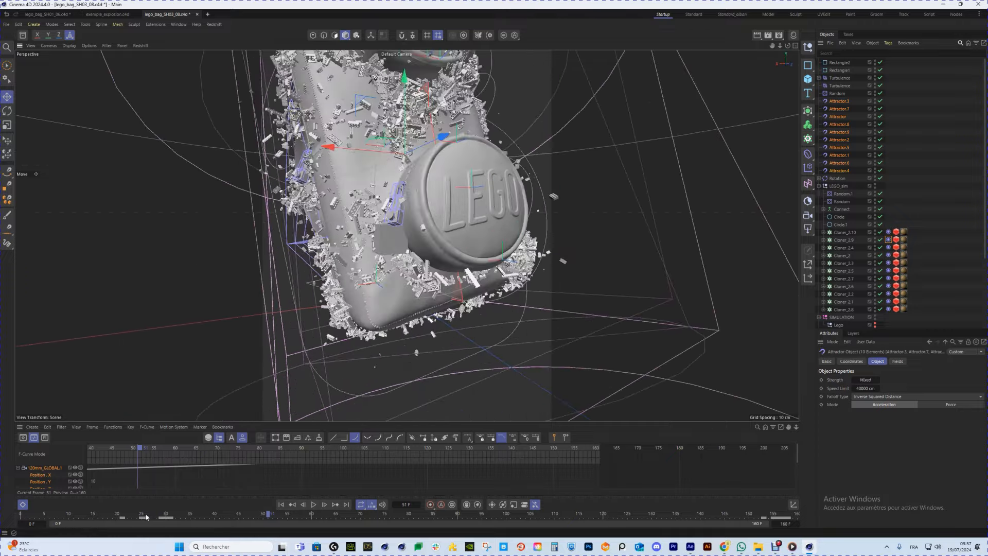
Replay the simulation from near the start and inspect the bricks flying around the whole bag from the side
{"action": "left_click", "coordinate": [29, 514]}
{"action": "key", "text": "F8"}
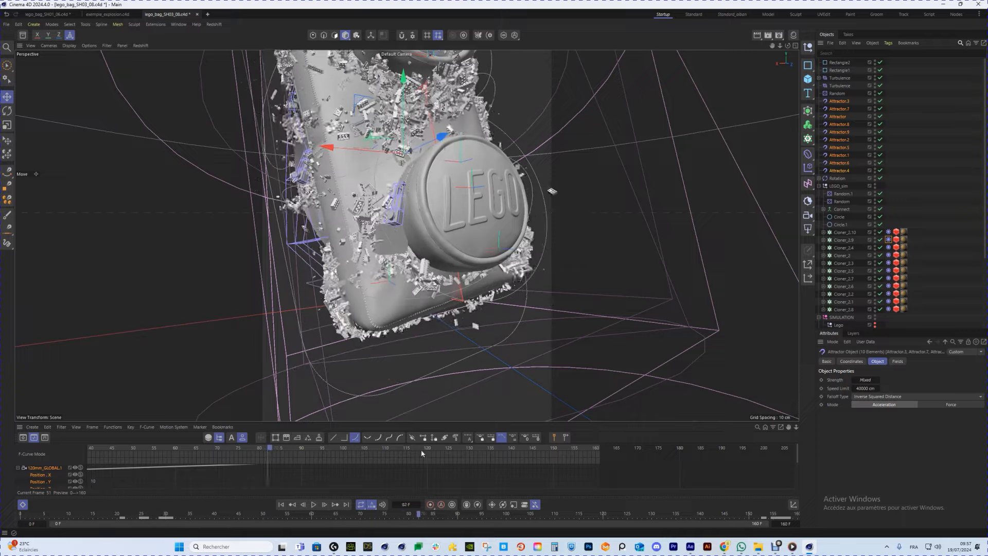
{"action": "key", "text": "ctrl+shift+z"}
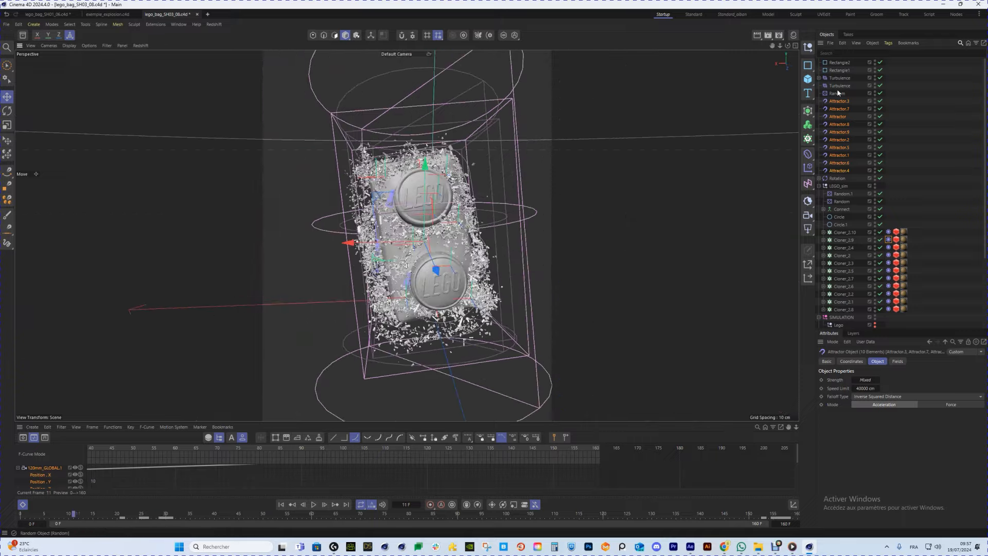
{"action": "left_click_drag", "start_coordinate": [357, 254], "coordinate": [409, 247], "text": "alt"}
{"action": "scroll", "coordinate": [409, 247], "scroll_direction": "up", "scroll_amount": 4}
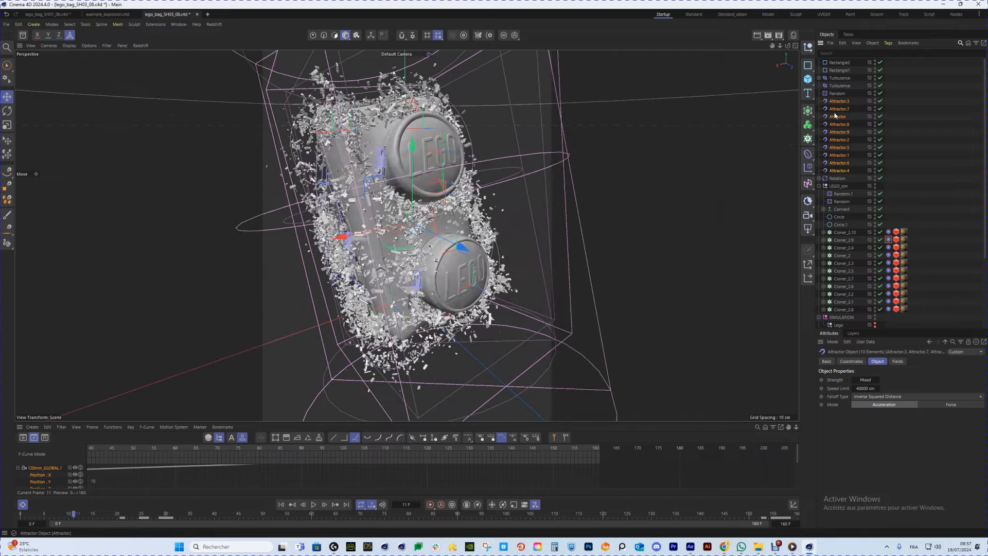
Select the Rotation force and scrub through the timeline to examine how it moves the bricks around the bag
{"action": "left_click", "coordinate": [838, 178]}
{"action": "left_click_drag", "start_coordinate": [174, 515], "coordinate": [604, 514]}
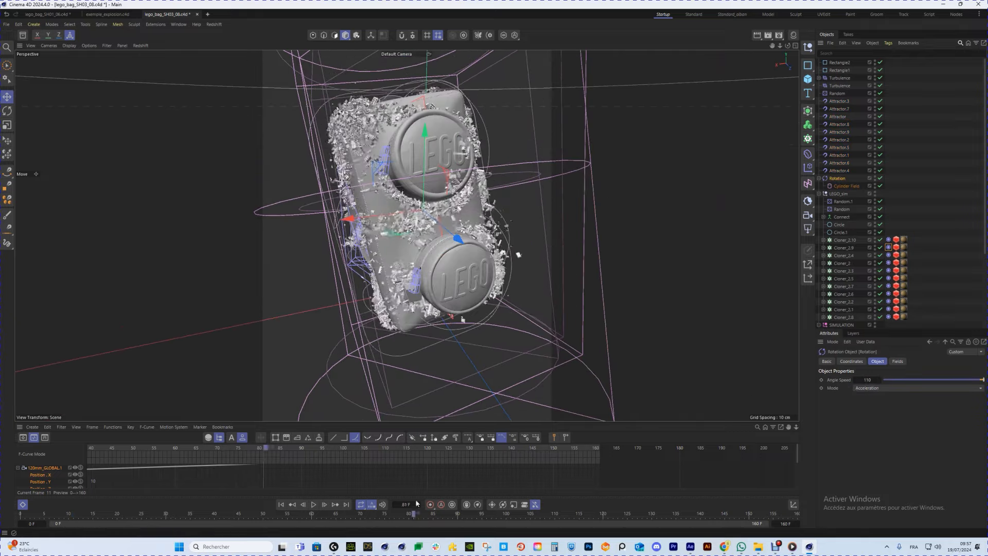
{"action": "left_click_drag", "start_coordinate": [605, 469], "coordinate": [705, 488]}
{"action": "left_click_drag", "start_coordinate": [451, 197], "coordinate": [482, 199], "text": "alt"}
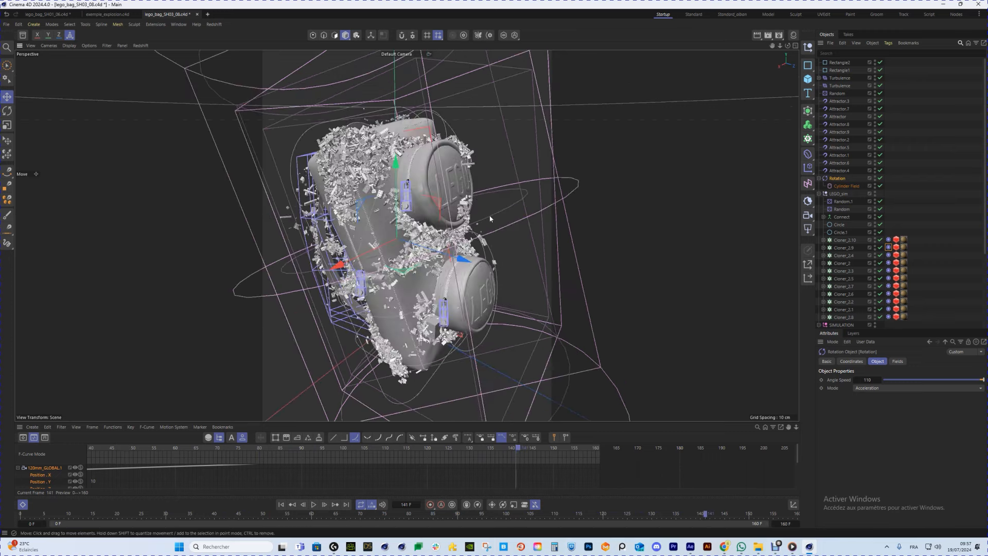
{"action": "left_click_drag", "start_coordinate": [382, 515], "coordinate": [647, 513]}
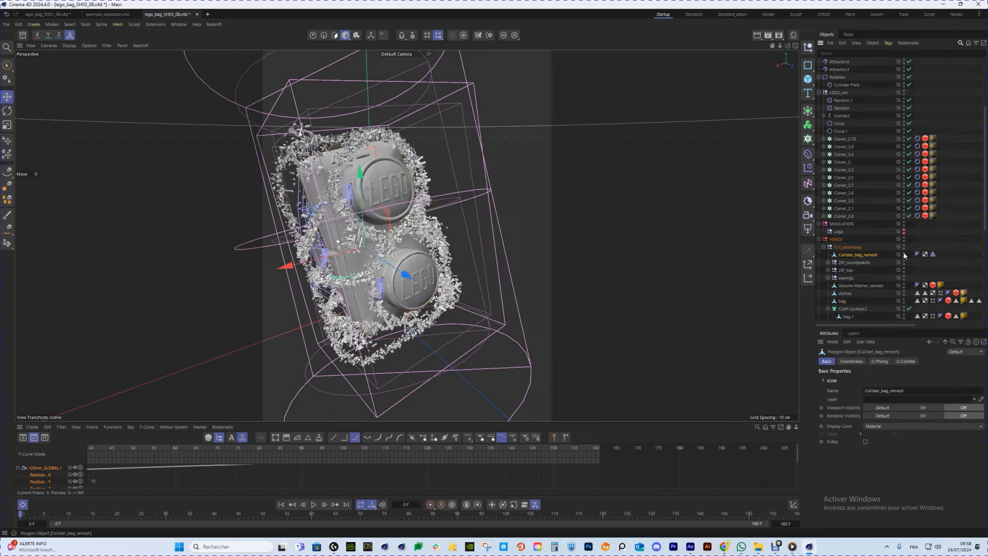
Isolate Collider_bag_remesh in the viewport and place it under a new Remesh generator
{"action": "left_click", "coordinate": [503, 35]}
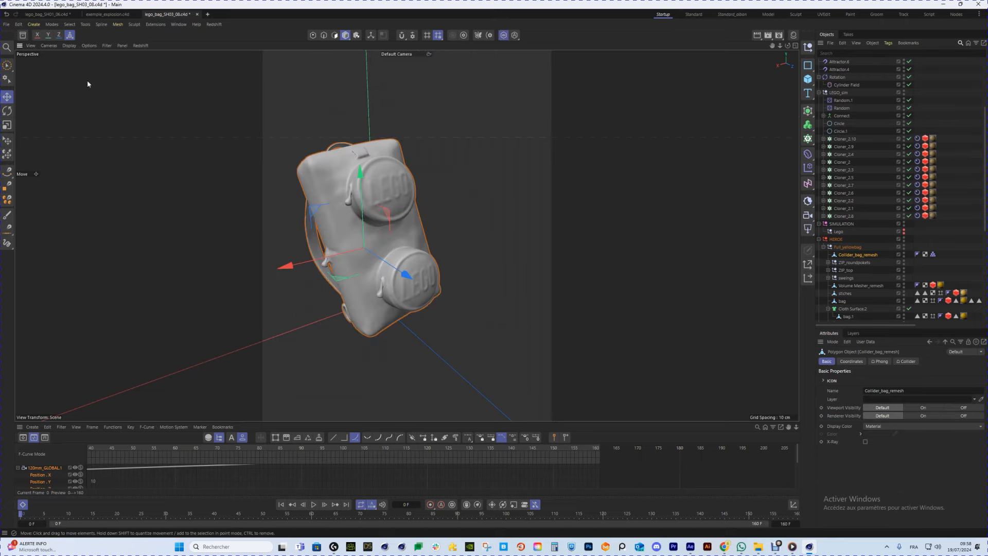
{"action": "scroll", "coordinate": [365, 164], "scroll_direction": "up", "scroll_amount": 6}
{"action": "left_click_drag", "start_coordinate": [363, 222], "coordinate": [422, 217], "text": "alt"}
{"action": "key", "text": "shift+c"}
{"action": "type", "text": "rem"}
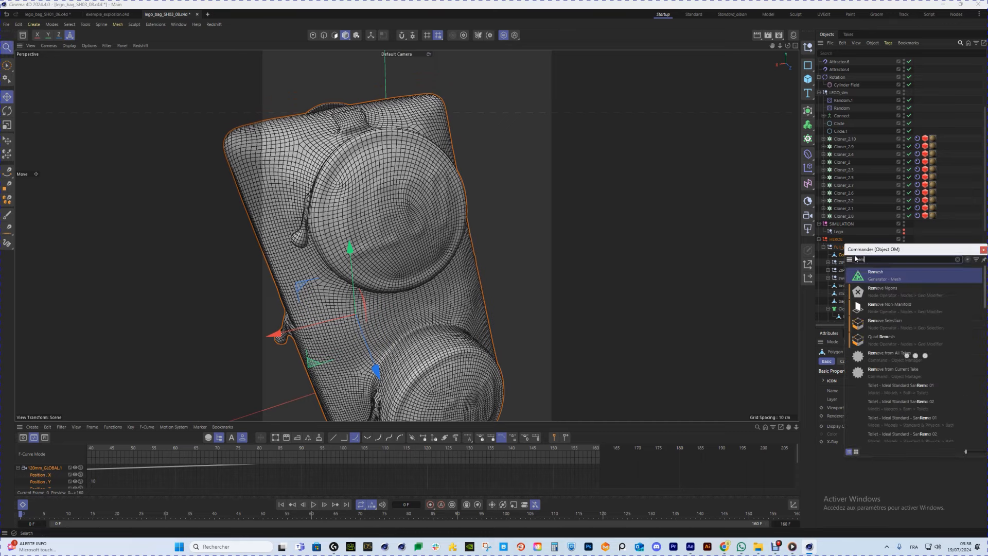
{"action": "key", "text": "alt+Return"}
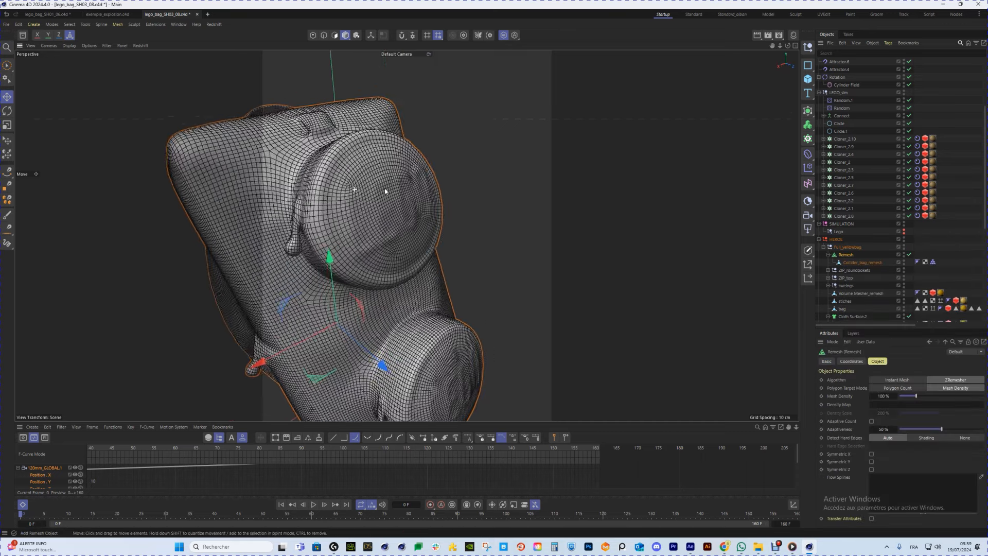
Examine the remeshed collider and its Collider tag settings, and bring the rest of the scene back into view
{"action": "scroll", "coordinate": [865, 292], "scroll_direction": "down", "scroll_amount": 6}
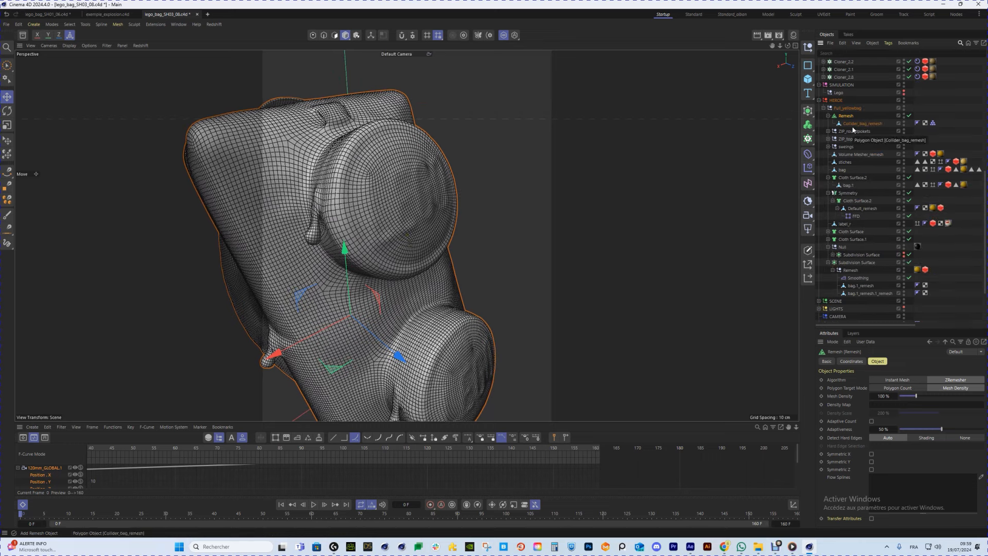
{"action": "mouse_move", "coordinate": [556, 165]}
{"action": "left_mouse_down", "text": "alt"}
{"action": "mouse_move", "coordinate": [332, 174]}
{"action": "mouse_move", "coordinate": [562, 161]}
{"action": "left_mouse_up", "text": "alt"}
{"action": "left_click", "coordinate": [932, 124]}
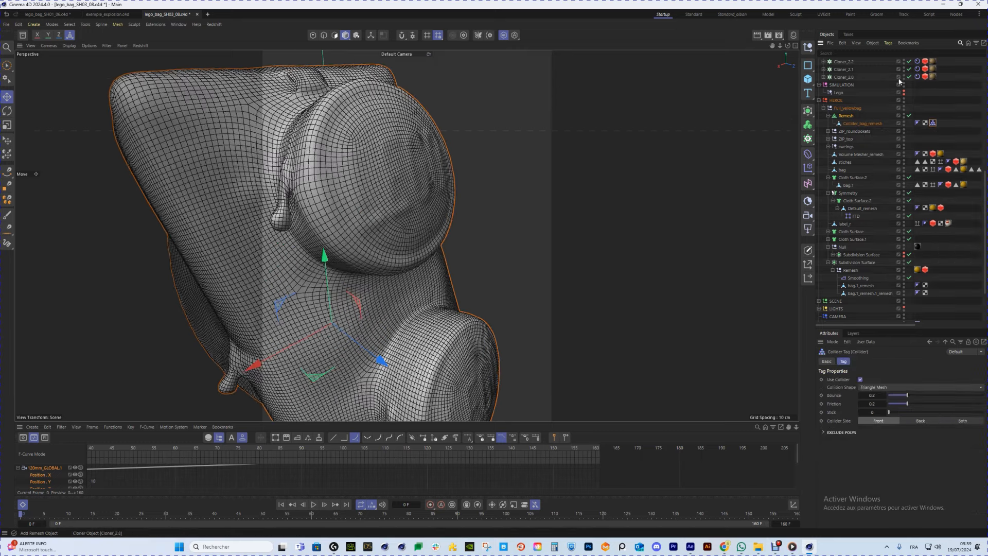
{"action": "scroll", "coordinate": [900, 81], "scroll_direction": "up", "scroll_amount": 5}
{"action": "left_click", "coordinate": [504, 36]}
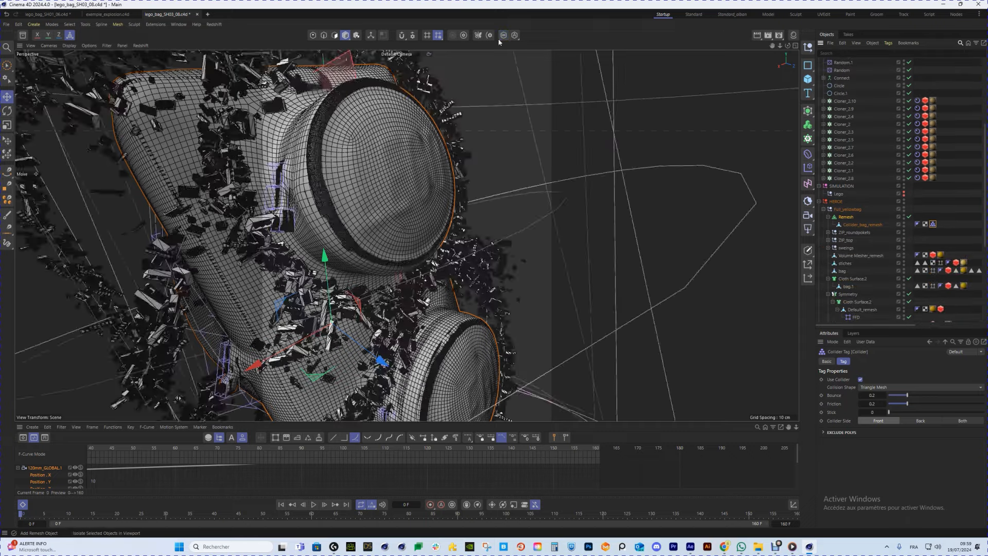
Move Collider_bag_remesh out of the Remesh generator, remove the generator and hide the collider from viewport and render
{"action": "left_click_drag", "start_coordinate": [453, 133], "coordinate": [370, 162], "text": "alt"}
{"action": "double_click", "coordinate": [904, 215]}
{"action": "double_click", "coordinate": [904, 218]}
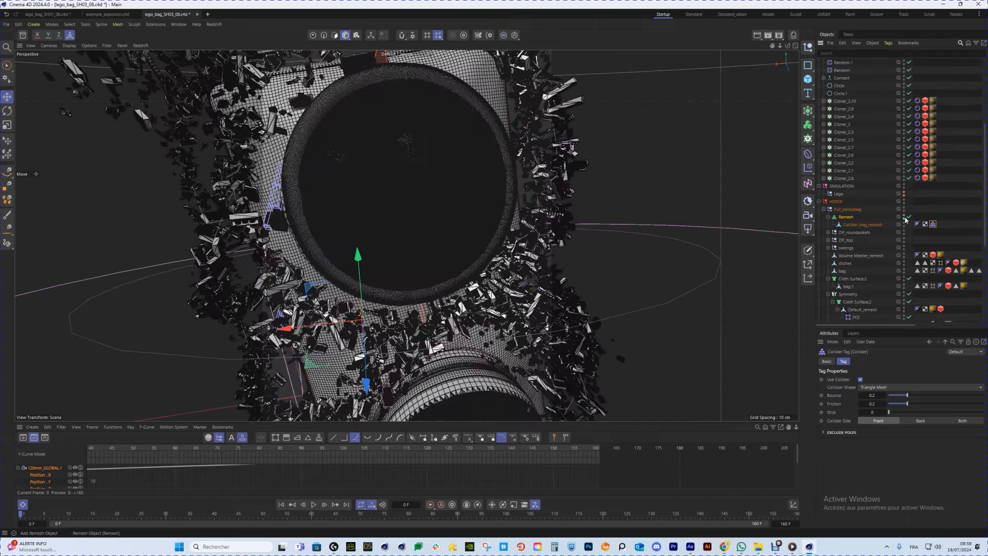
{"action": "left_click_drag", "start_coordinate": [867, 225], "coordinate": [865, 213]}
{"action": "double_click", "coordinate": [904, 215]}
{"action": "left_click", "coordinate": [905, 219]}
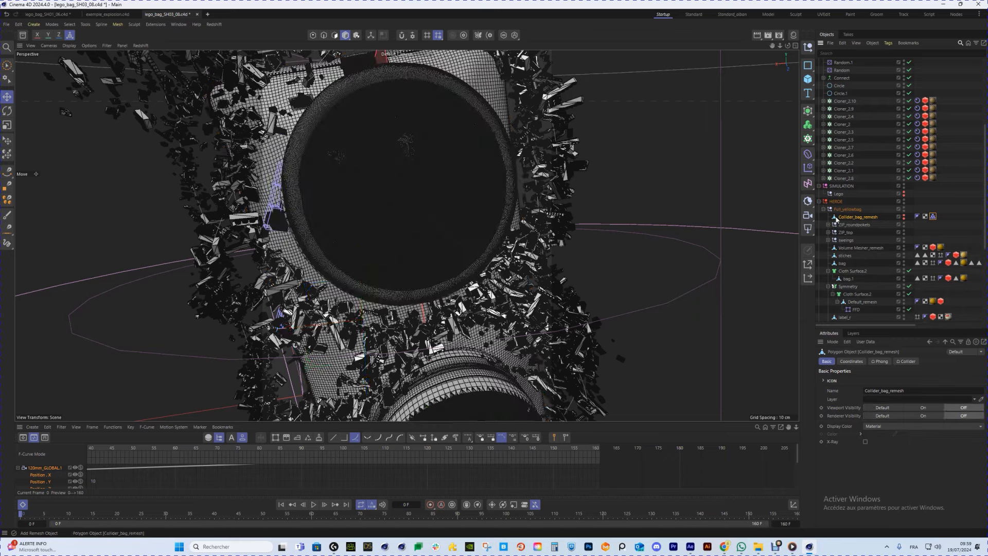
Select the Rigid Body tags of all the Cloners and display the simulated bricks in distinct colours around the whole bag
{"action": "left_click", "coordinate": [918, 103]}
{"action": "left_click", "coordinate": [918, 178], "text": "shift"}
{"action": "scroll", "coordinate": [404, 233], "scroll_direction": "down", "scroll_amount": 5}
{"action": "left_click_drag", "start_coordinate": [403, 233], "coordinate": [181, 154], "text": "alt"}
{"action": "left_click", "coordinate": [70, 45]}
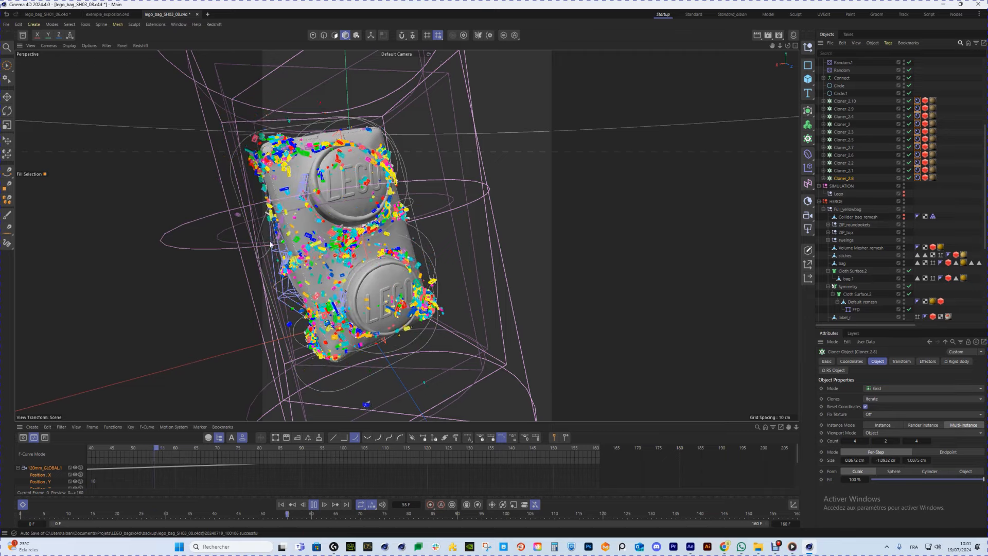
Watch the simulation with the coloured bricks and inspect how they flow around the two LEGO studs
{"action": "scroll", "coordinate": [309, 245], "scroll_direction": "up", "scroll_amount": 5}
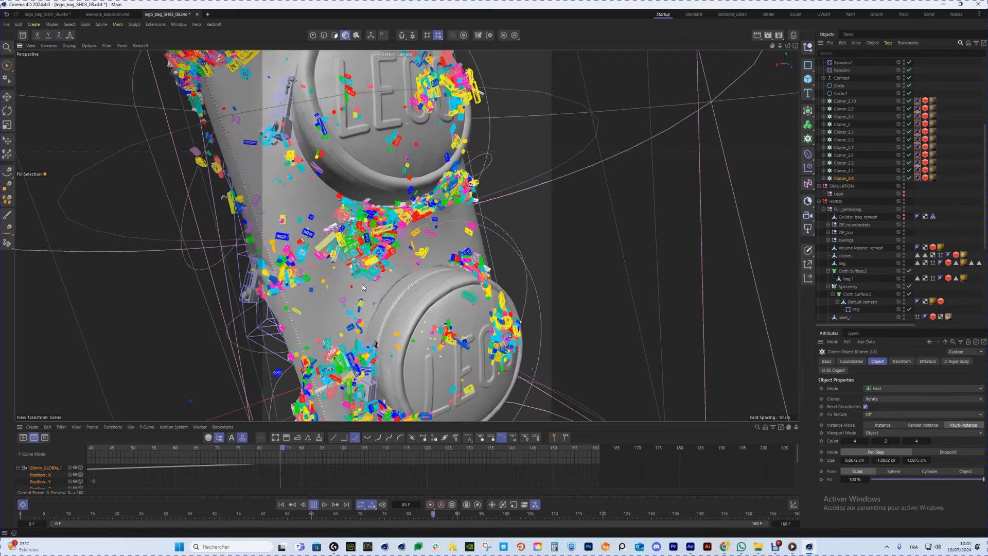
{"action": "scroll", "coordinate": [363, 287], "scroll_direction": "down", "scroll_amount": 5}
{"action": "left_click_drag", "start_coordinate": [363, 287], "coordinate": [505, 253], "text": "alt"}
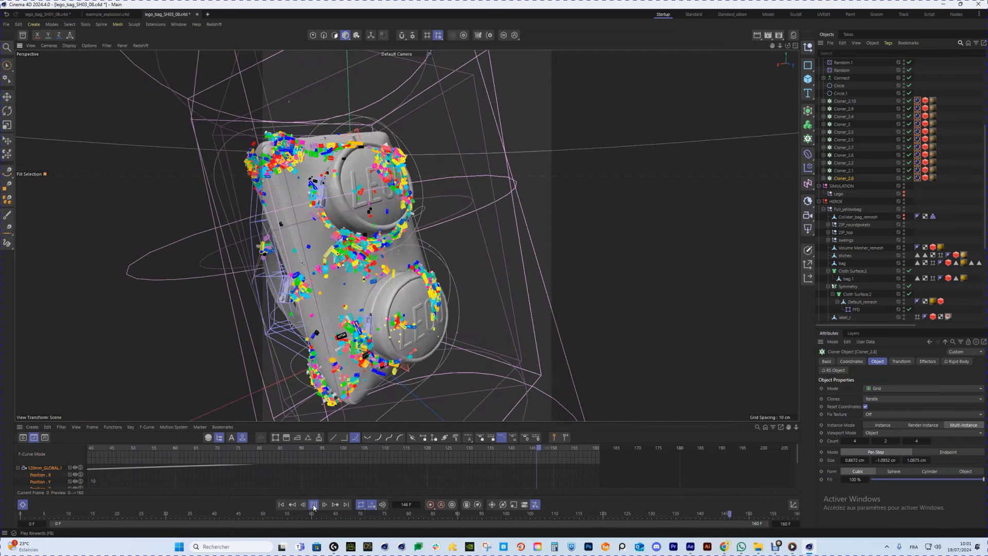
{"action": "type", "text": "300"}
{"action": "key", "text": "Return"}
{"action": "scroll", "coordinate": [867, 148], "scroll_direction": "up", "scroll_amount": 6}
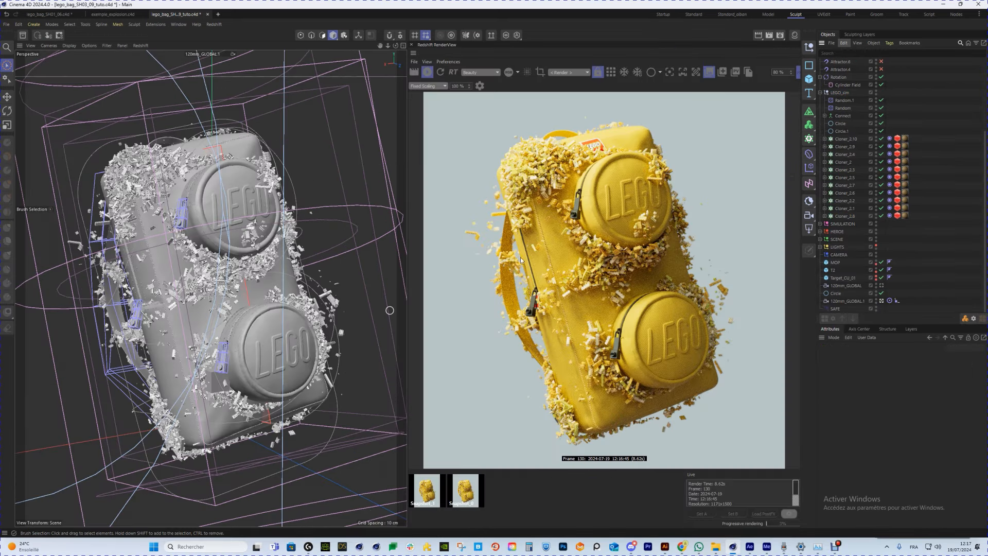
In lego_bag_SH03_09_tuto.c4d, expand the LIGHTS group and hide the LEGO_sim bricks so only the bag renders
{"action": "left_click", "coordinate": [821, 248]}
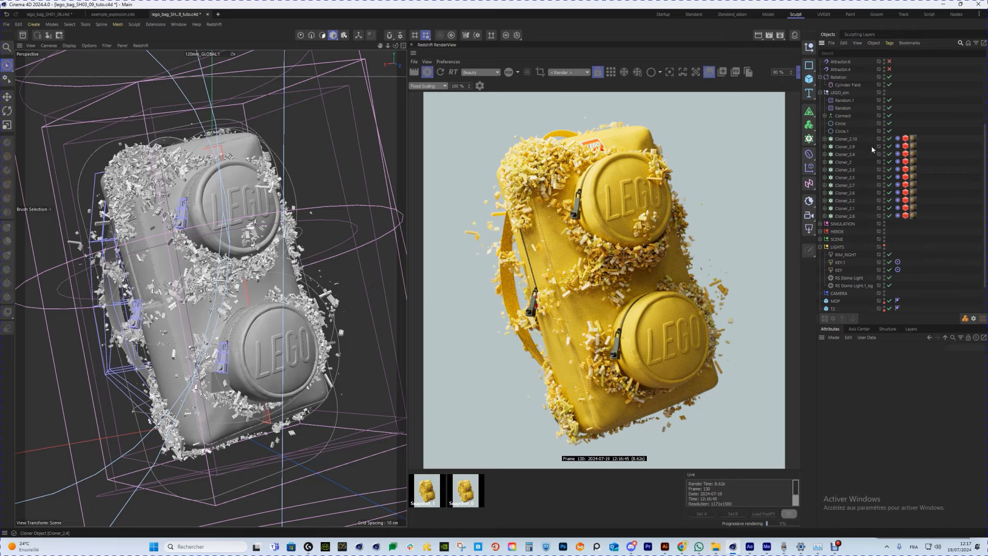
{"action": "scroll", "coordinate": [881, 139], "scroll_direction": "up", "scroll_amount": 4}
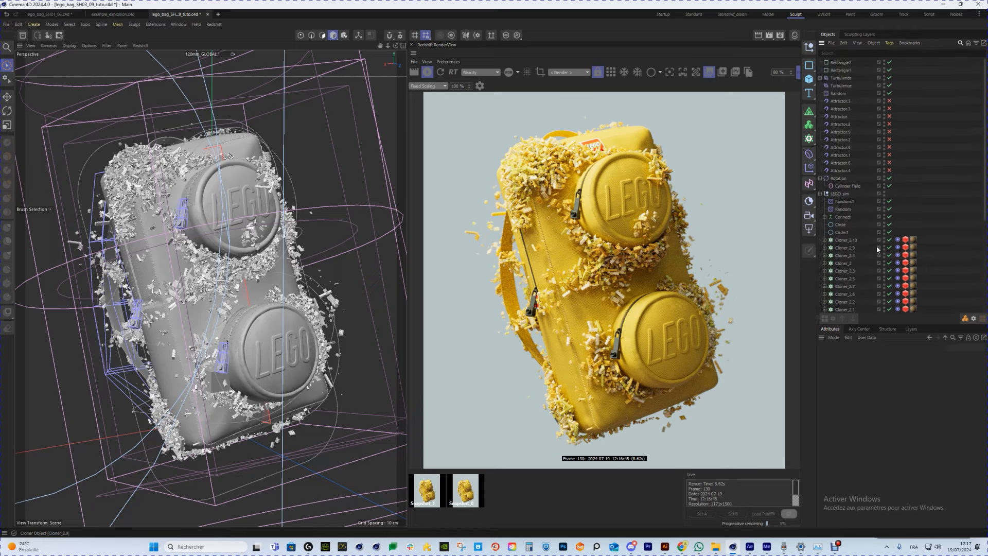
{"action": "scroll", "coordinate": [866, 170], "scroll_direction": "down", "scroll_amount": 4}
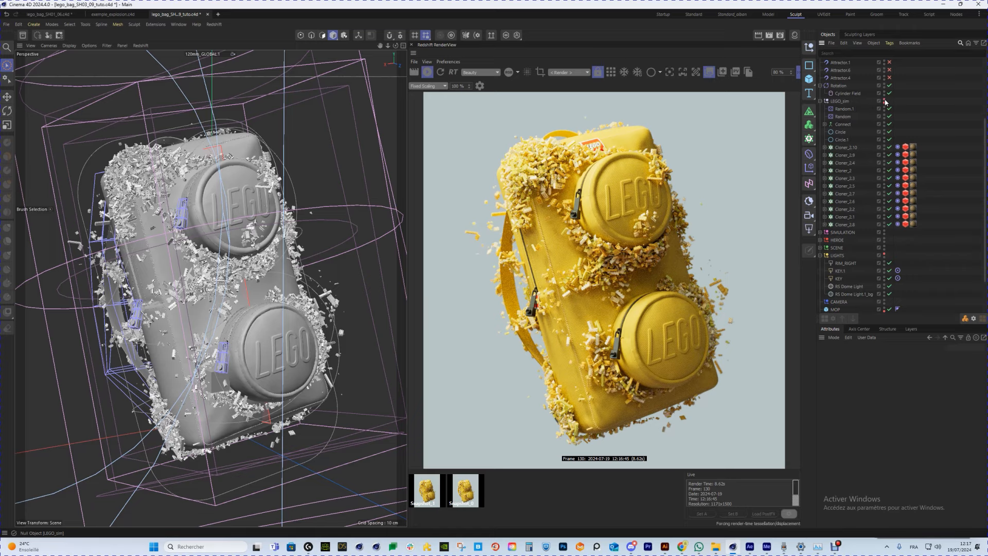
{"action": "left_click", "coordinate": [884, 101]}
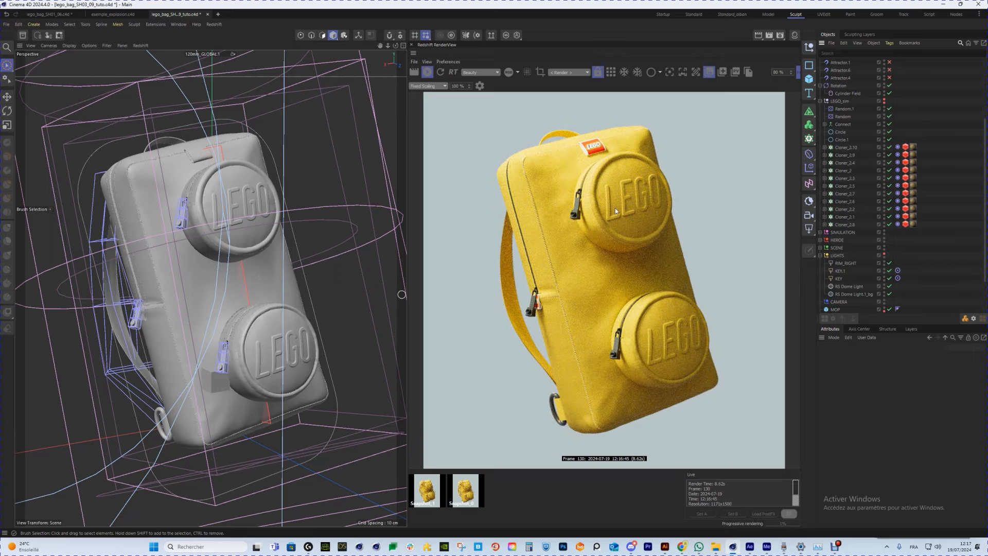
Set the Redshift RenderView to camera 120mm_GLOBAL.1 and leave that camera in the viewport to view the whole light setup
{"action": "left_click", "coordinate": [846, 263]}
{"action": "scroll", "coordinate": [832, 250], "scroll_direction": "down", "scroll_amount": 3}
{"action": "left_click", "coordinate": [848, 301]}
{"action": "left_click", "coordinate": [570, 73]}
{"action": "left_click", "coordinate": [570, 112]}
{"action": "left_click", "coordinate": [890, 301]}
{"action": "scroll", "coordinate": [178, 268], "scroll_direction": "down", "scroll_amount": 10}
{"action": "scroll", "coordinate": [179, 268], "scroll_direction": "down", "scroll_amount": 3}
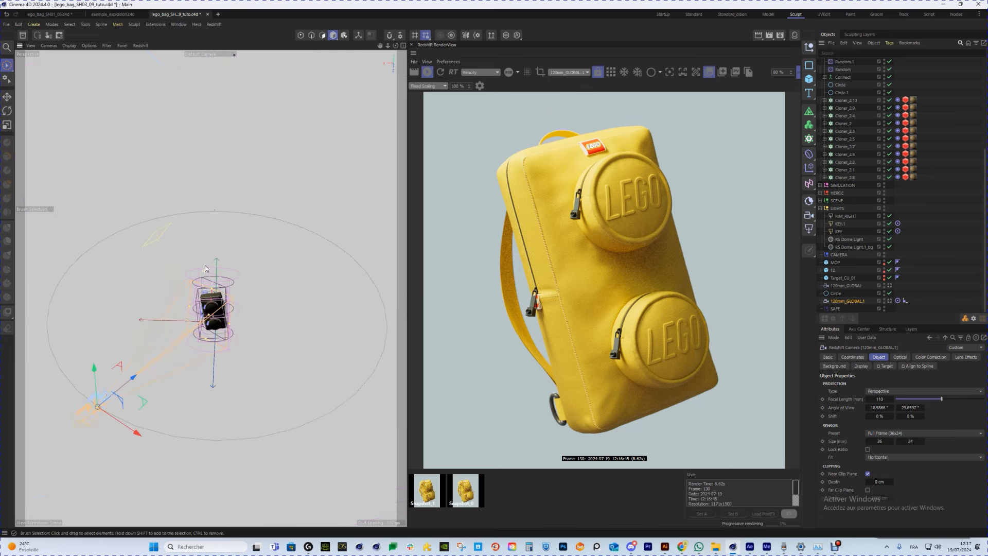
{"action": "scroll", "coordinate": [875, 188], "scroll_direction": "up", "scroll_amount": 6}
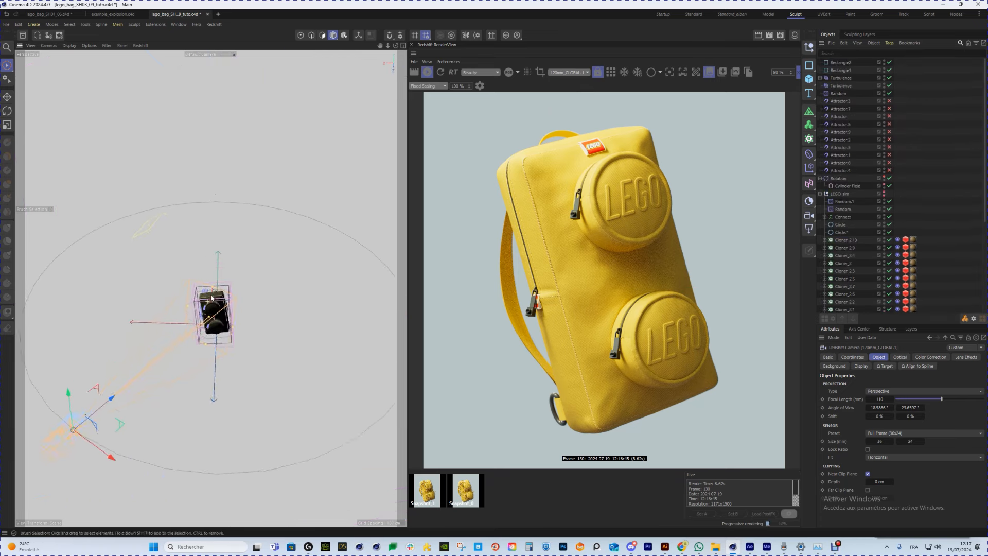
{"action": "scroll", "coordinate": [870, 216], "scroll_direction": "down", "scroll_amount": 6}
With only RS Dome Light.1_bg enabled, try a Diffuse contribution of 1, and set it back to 0.2
{"action": "left_click", "coordinate": [847, 249]}
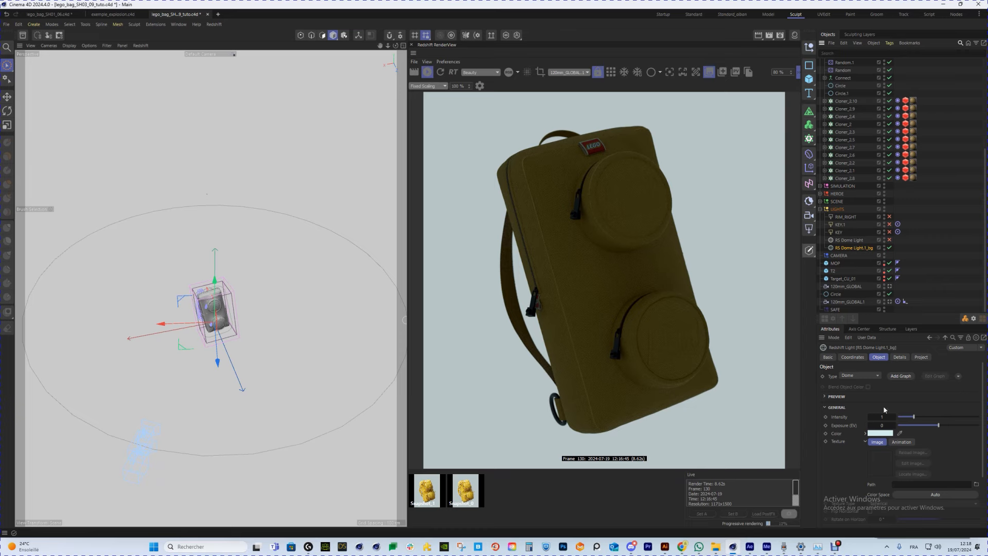
{"action": "left_click", "coordinate": [900, 356]}
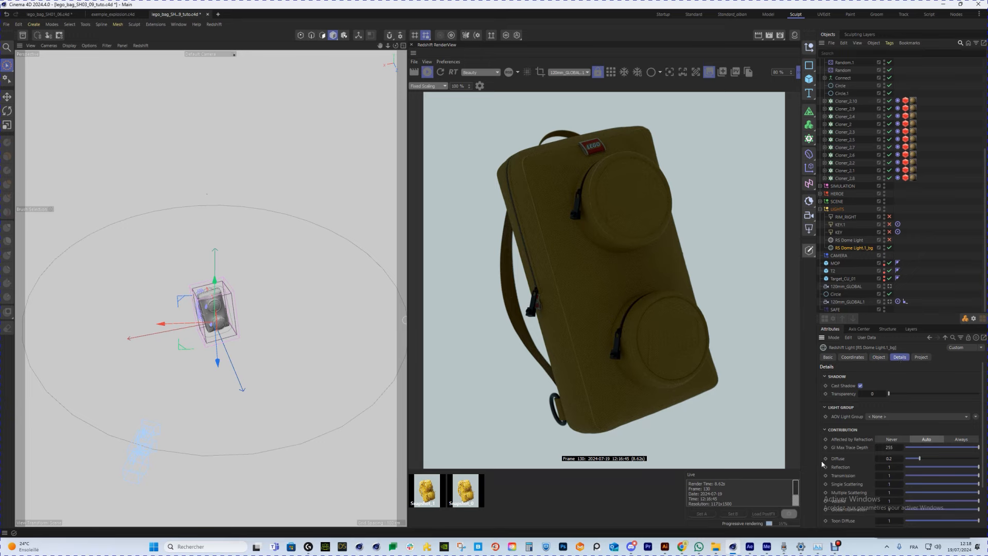
{"action": "left_click_drag", "start_coordinate": [923, 459], "coordinate": [979, 459]}
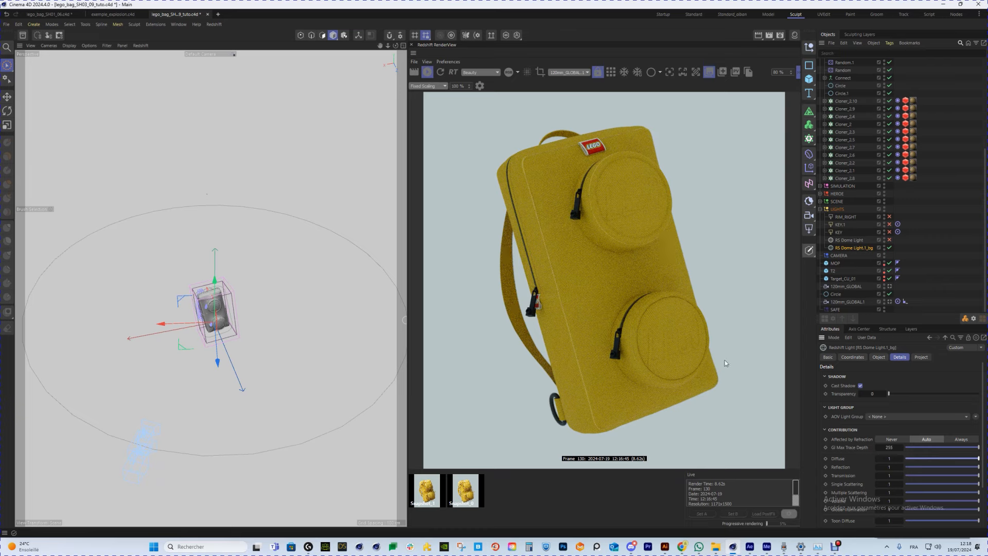
{"action": "left_click_drag", "start_coordinate": [891, 459], "coordinate": [876, 460]}
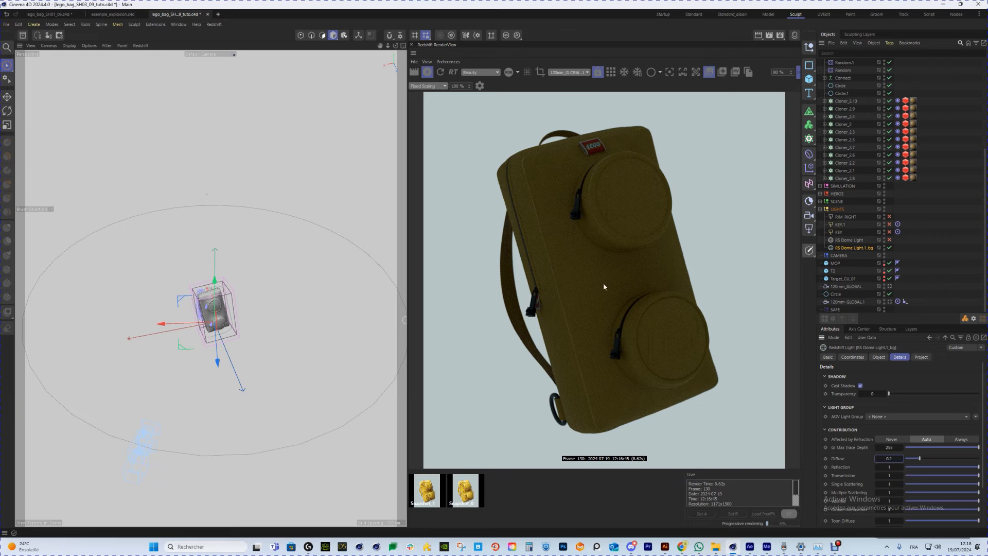
Enable RS Dome Light and show its intensity and texture properties
{"action": "left_click", "coordinate": [849, 240]}
{"action": "left_click", "coordinate": [890, 240]}
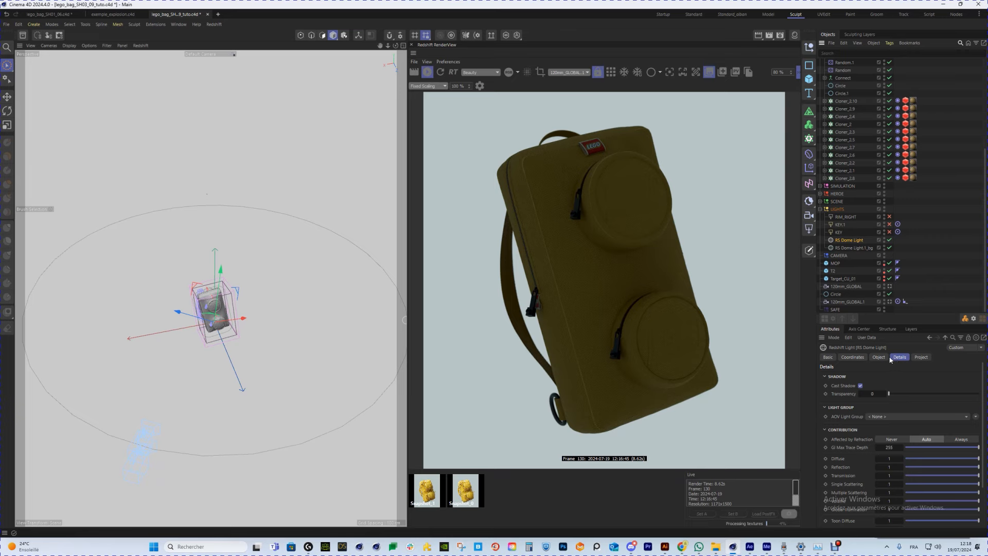
{"action": "left_click", "coordinate": [879, 356]}
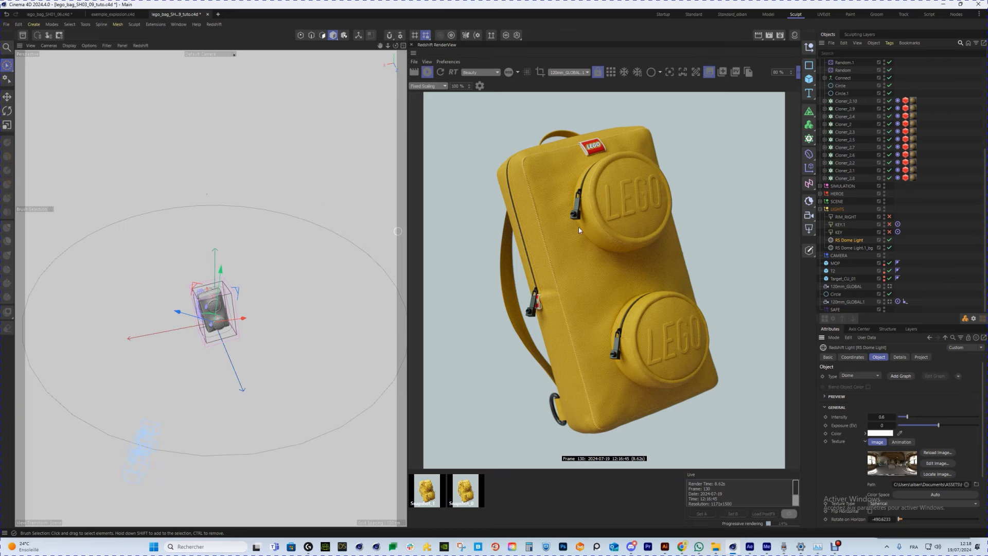
Enable the KEY and RIM_RIGHT area lights and examine their placement around the bag
{"action": "left_click", "coordinate": [839, 233]}
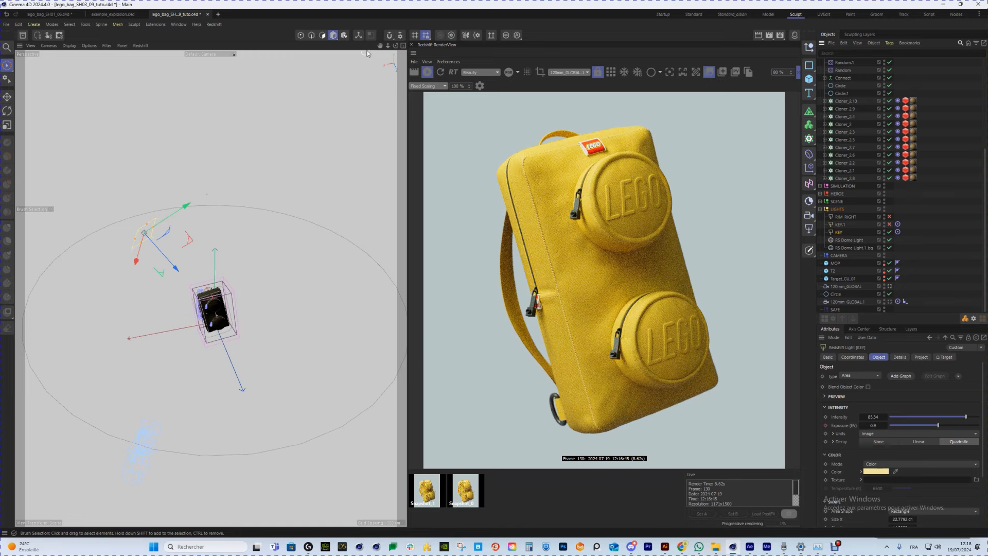
{"action": "left_click_drag", "start_coordinate": [396, 45], "coordinate": [368, 50]}
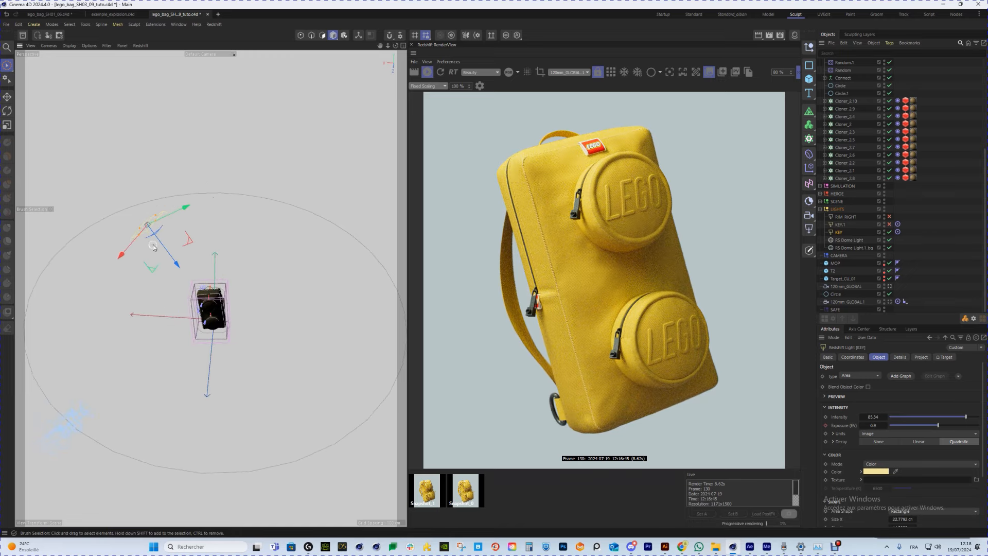
{"action": "mouse_move", "coordinate": [191, 293]}
{"action": "left_mouse_down", "text": "alt"}
{"action": "mouse_move", "coordinate": [266, 264]}
{"action": "mouse_move", "coordinate": [199, 303]}
{"action": "left_mouse_up", "text": "alt"}
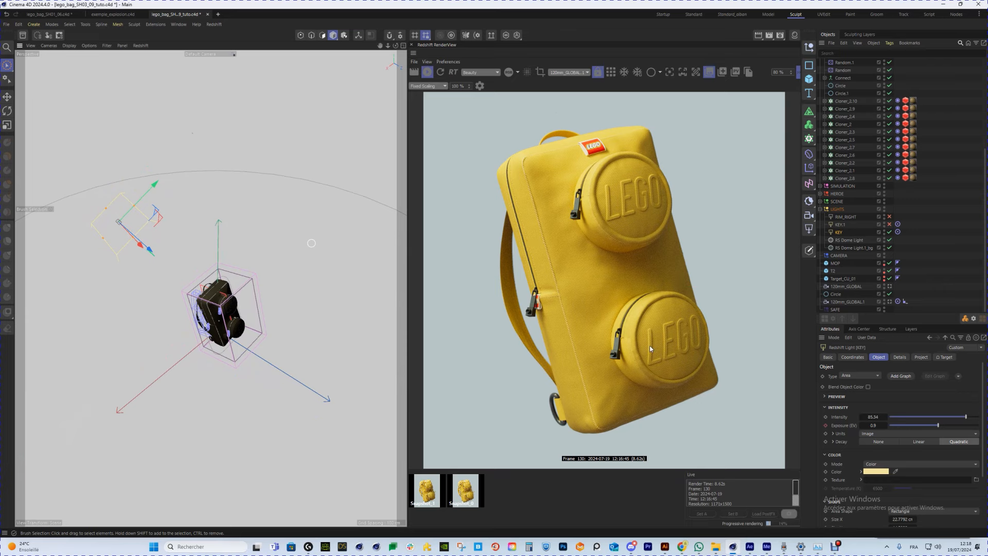
{"action": "left_click", "coordinate": [889, 218]}
{"action": "left_click", "coordinate": [890, 217]}
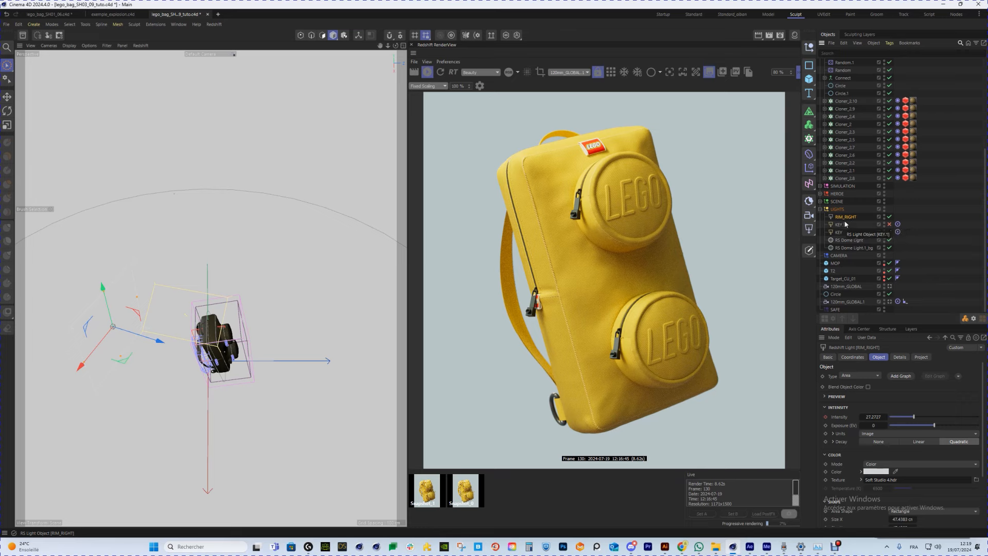
Make the LEGO_sim group visible in the render and inspect the brick pieces on the bag up close
{"action": "scroll", "coordinate": [885, 173], "scroll_direction": "up", "scroll_amount": 5}
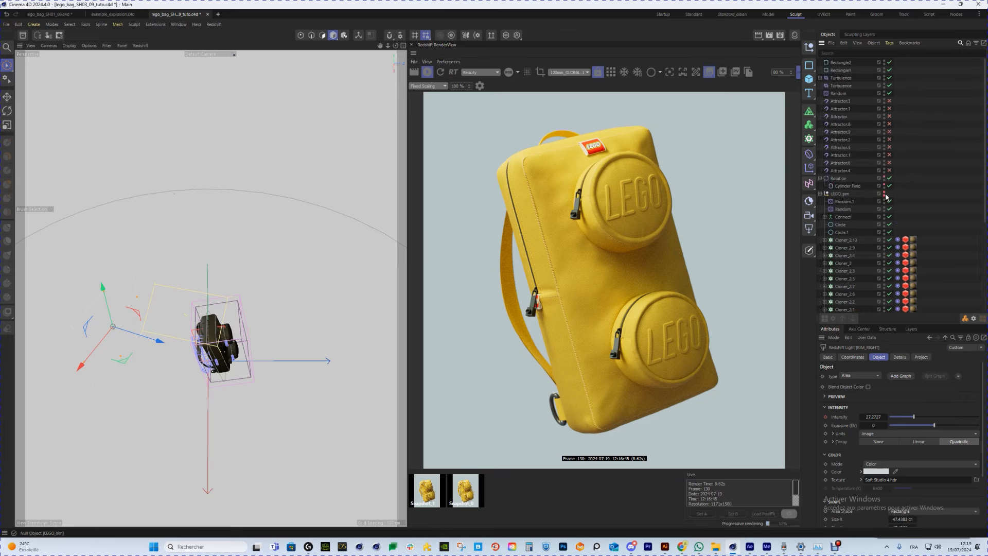
{"action": "left_click", "coordinate": [885, 193]}
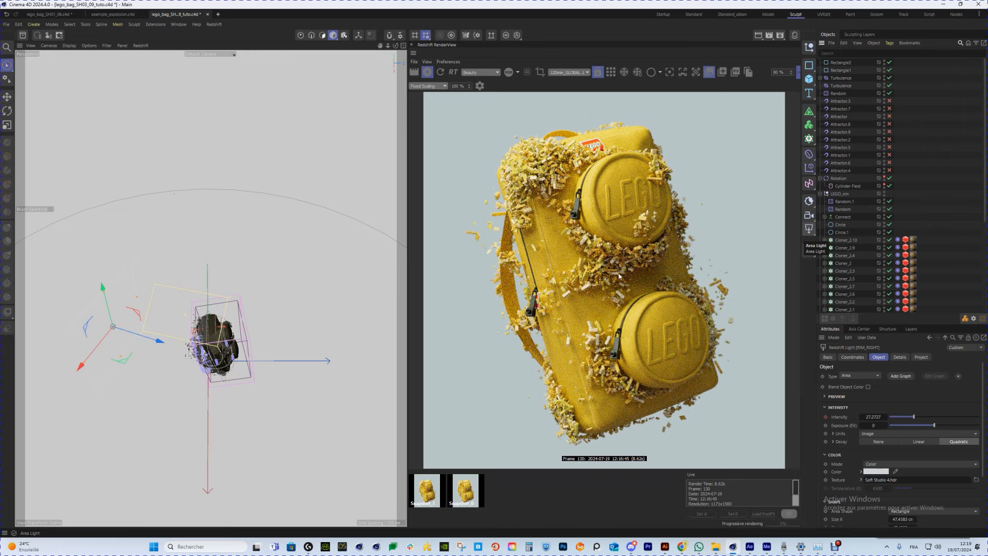
{"action": "scroll", "coordinate": [619, 277], "scroll_direction": "up", "scroll_amount": 1}
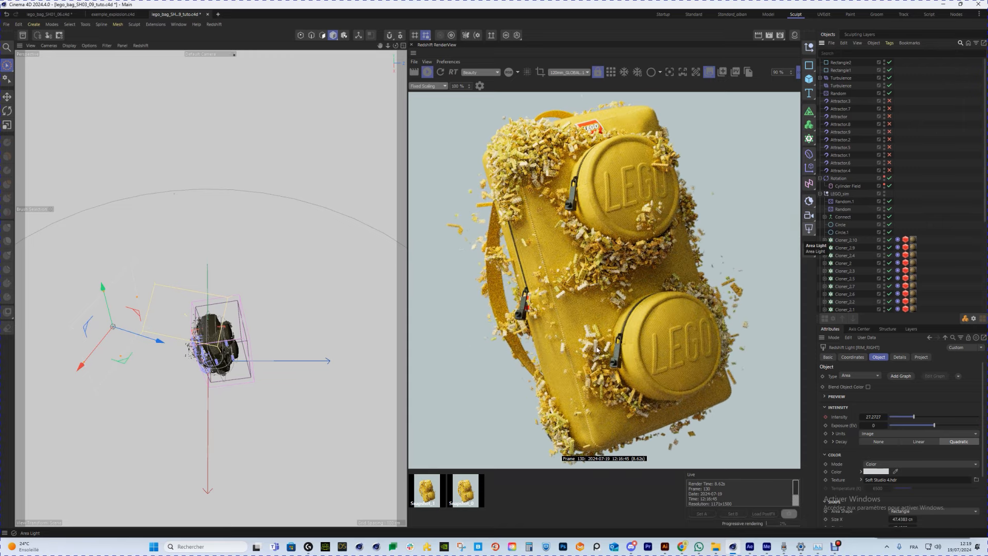
{"action": "scroll", "coordinate": [575, 287], "scroll_direction": "up", "scroll_amount": 1}
{"action": "scroll", "coordinate": [561, 243], "scroll_direction": "up", "scroll_amount": 1}
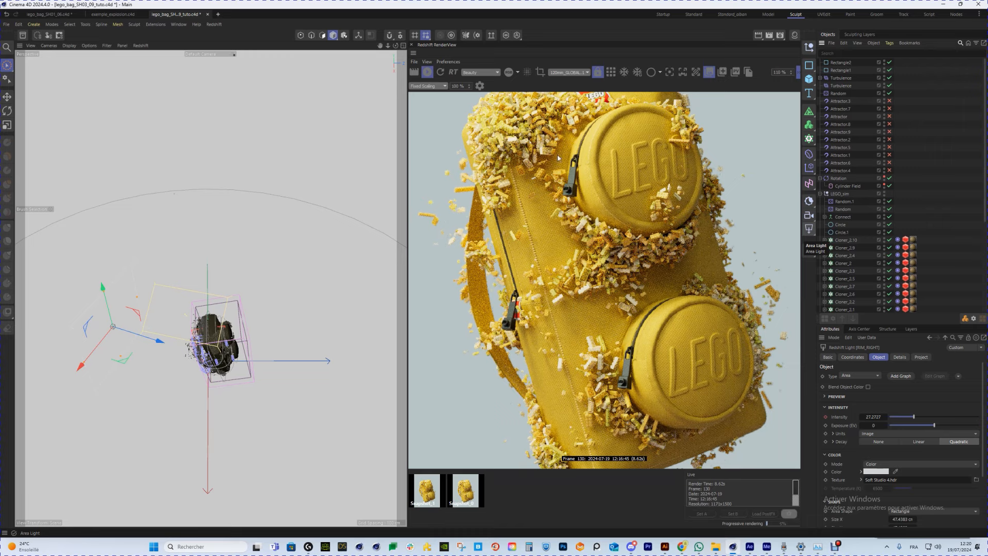
{"action": "scroll", "coordinate": [581, 247], "scroll_direction": "down", "scroll_amount": 3}
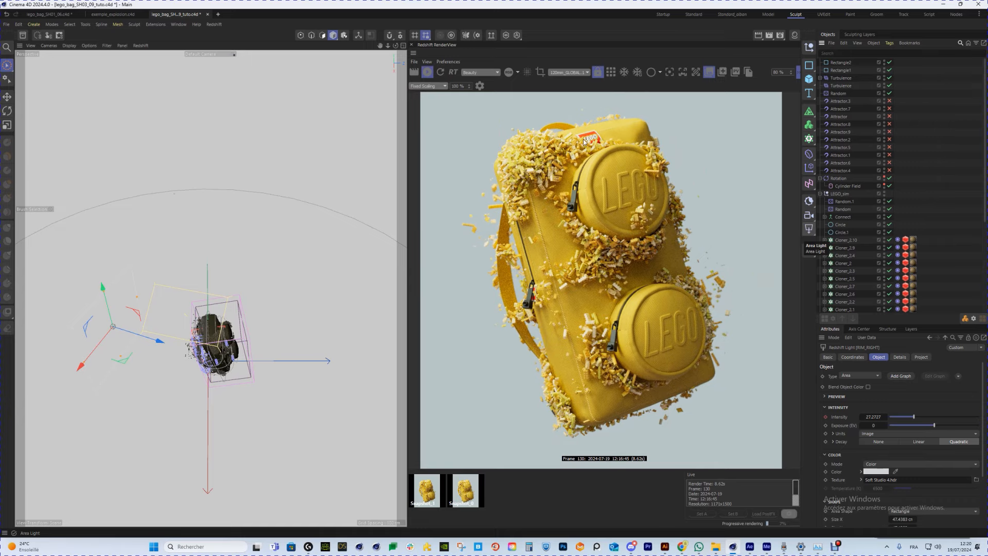
Open the lego material's node graph and show the Geometry ID Color preset of the Color User Data node
{"action": "left_click", "coordinate": [795, 35]}
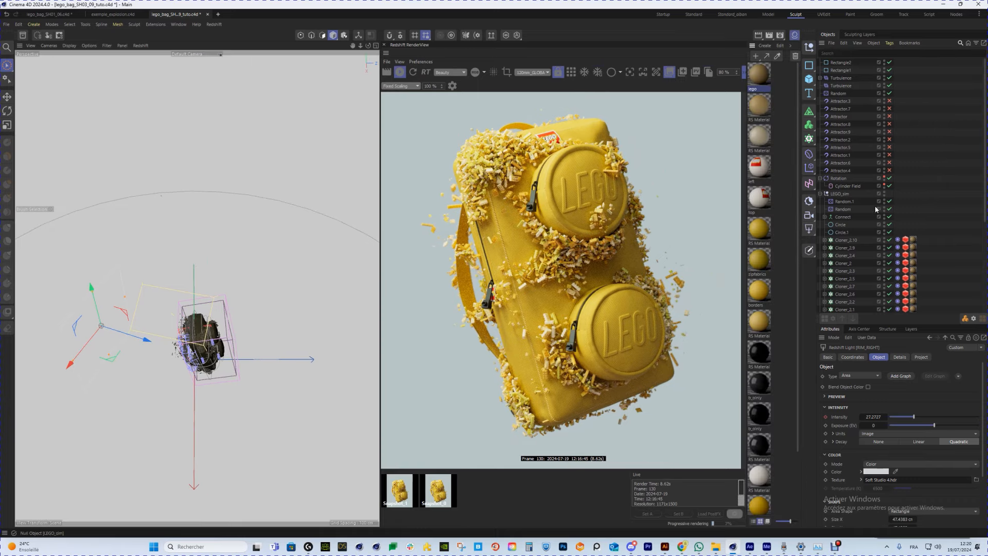
{"action": "double_click", "coordinate": [765, 75]}
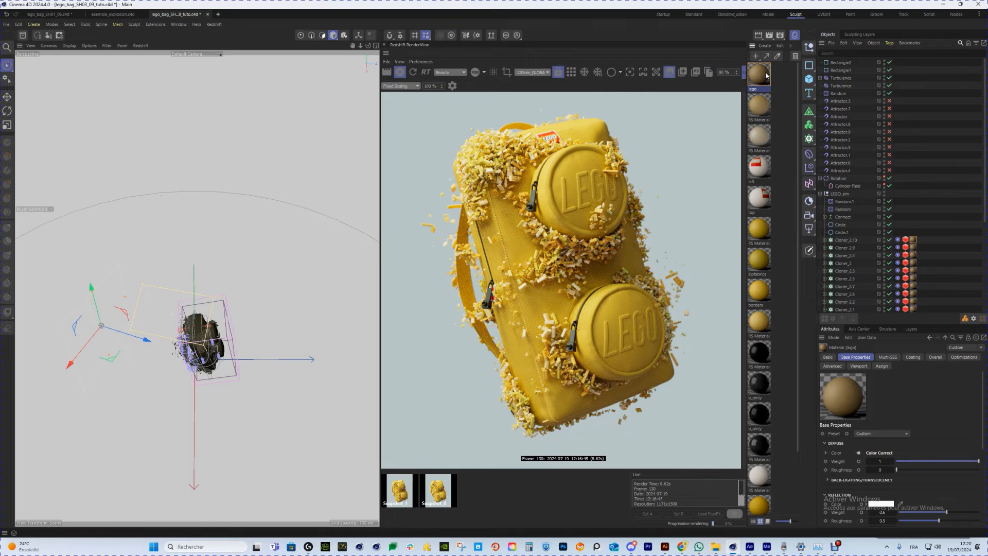
{"action": "left_click_drag", "start_coordinate": [765, 75], "coordinate": [257, 70]}
{"action": "left_click", "coordinate": [61, 211]}
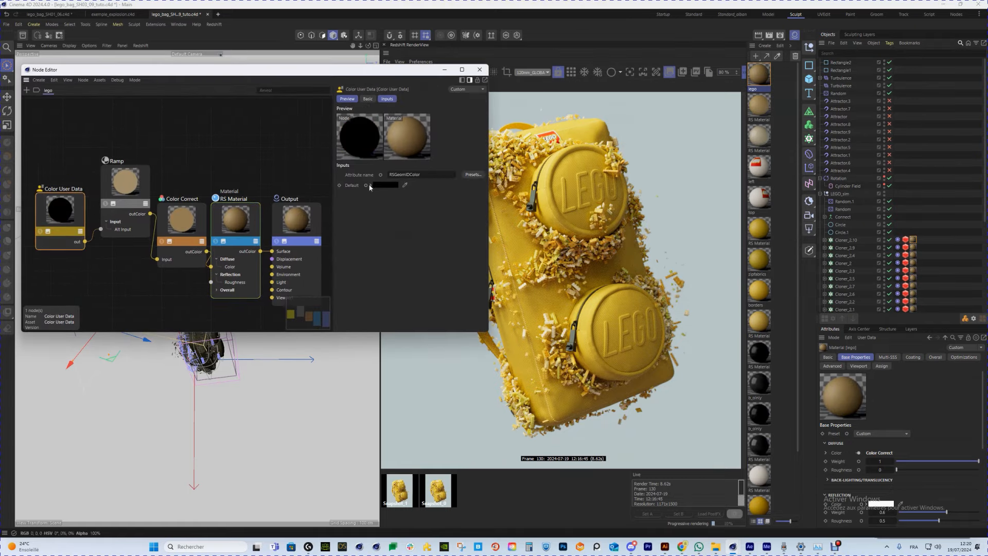
{"action": "left_click", "coordinate": [473, 174]}
{"action": "mouse_move", "coordinate": [487, 190]}
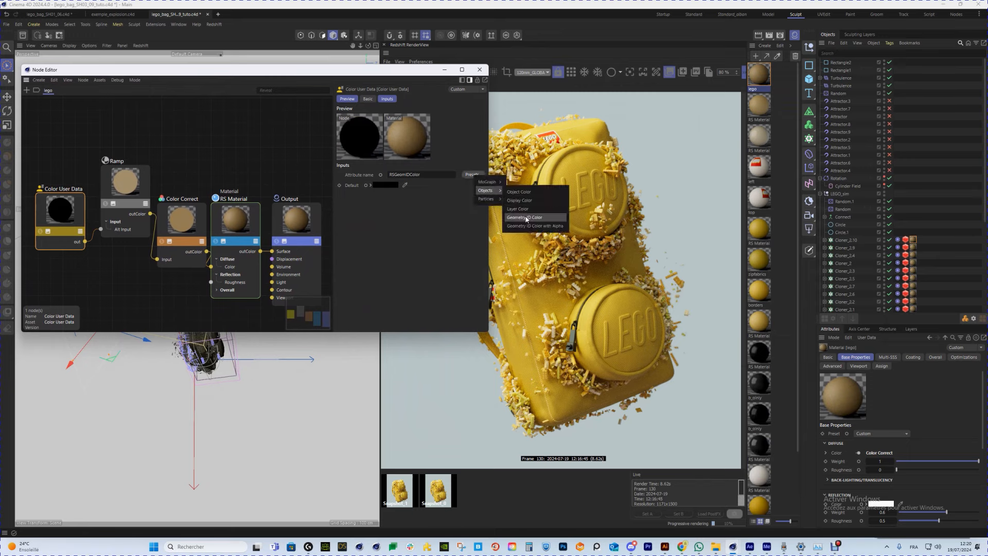
{"action": "left_click", "coordinate": [388, 235]}
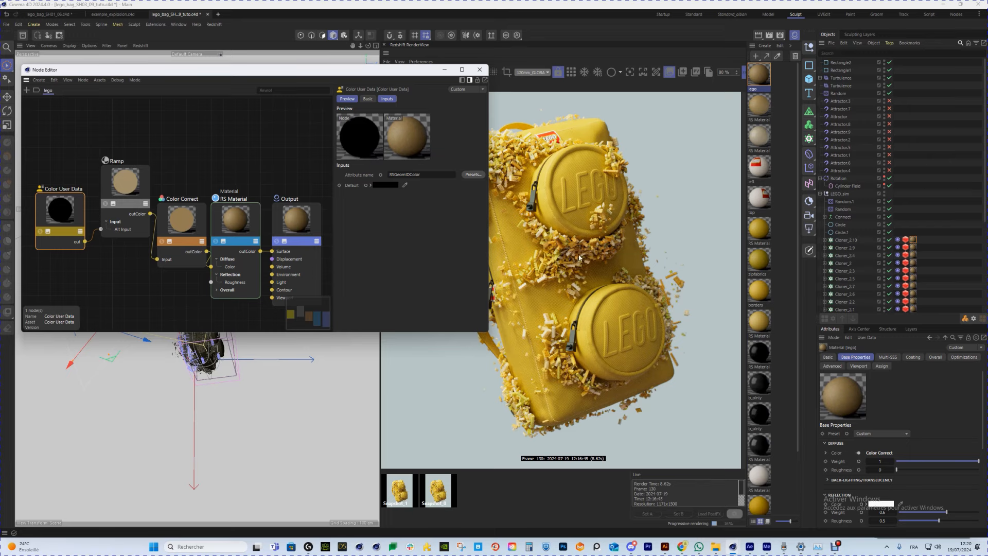
Show the Ramp node's input, adjustment and gradient settings in the lego material
{"action": "left_click", "coordinate": [118, 184]}
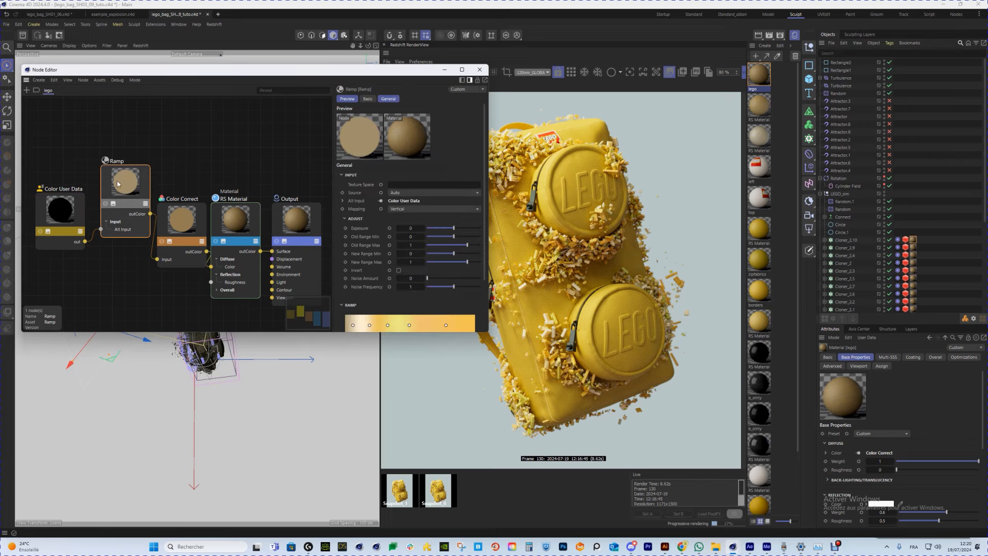
{"action": "scroll", "coordinate": [488, 221], "scroll_direction": "down", "scroll_amount": 3}
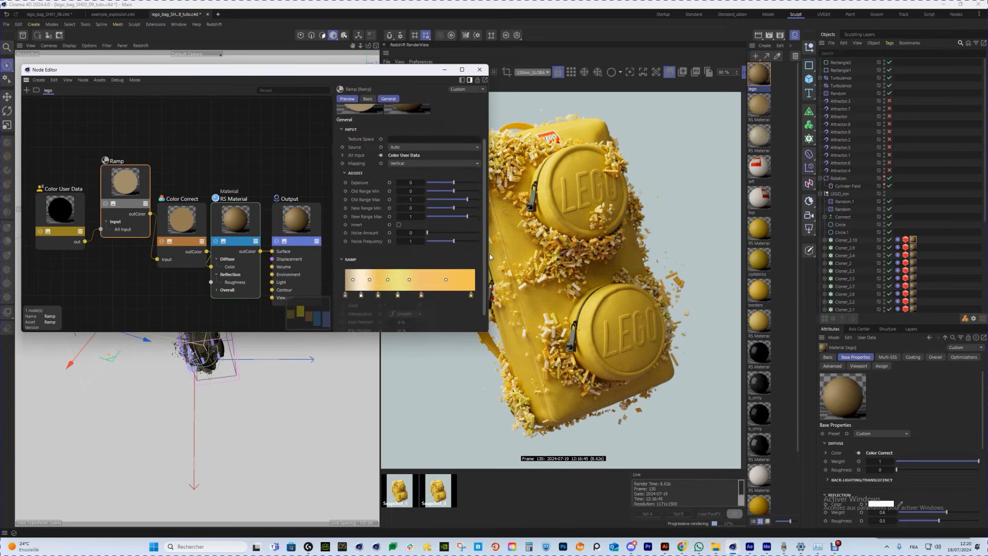
{"action": "scroll", "coordinate": [420, 288], "scroll_direction": "down", "scroll_amount": 1}
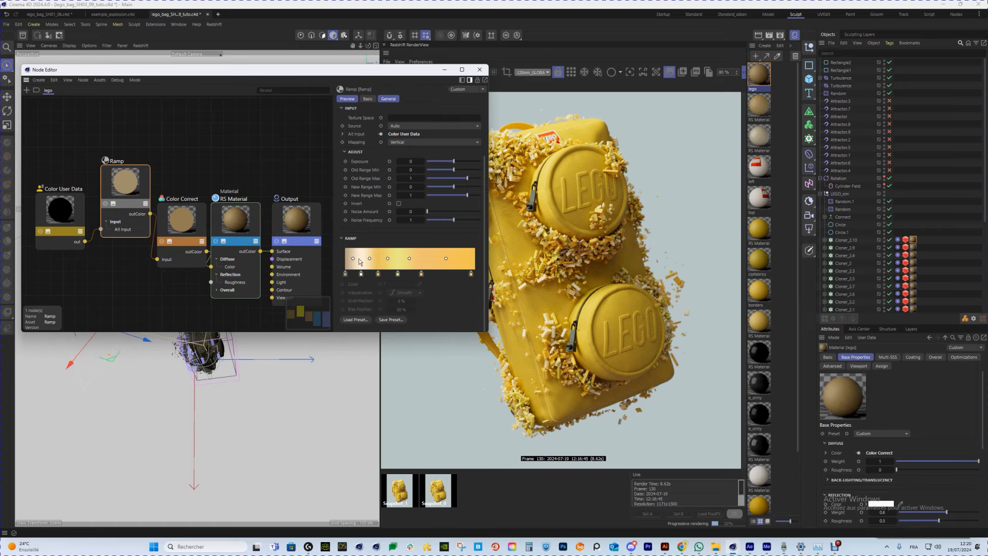
Try the Flame 2 and Flame 6 gradient presets on the Ramp node, and undo both
{"action": "left_click", "coordinate": [355, 319]}
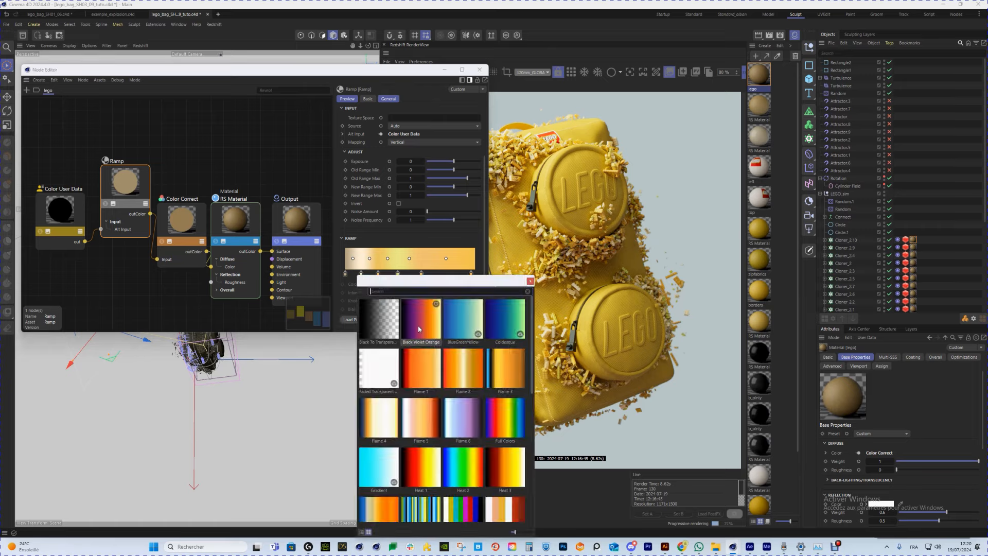
{"action": "left_click", "coordinate": [452, 378]}
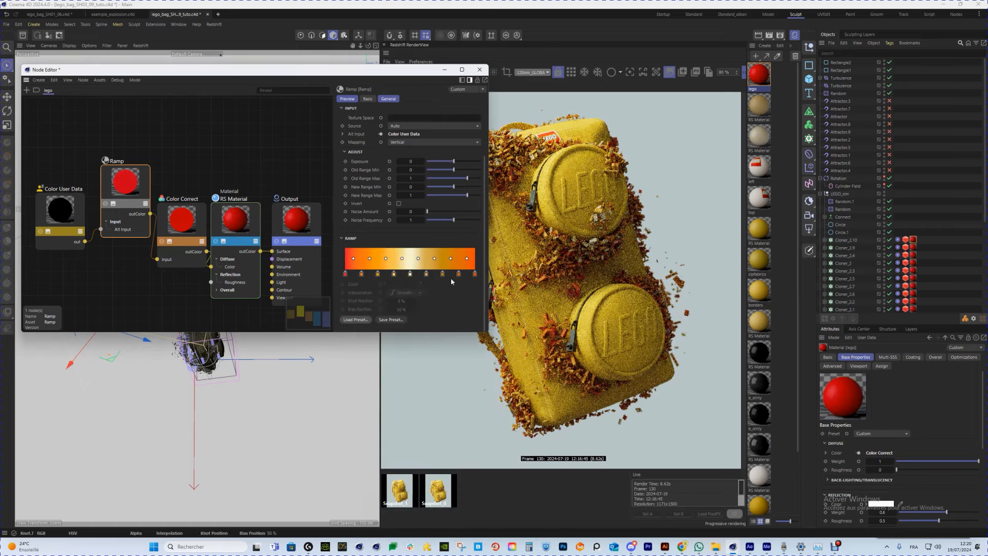
{"action": "left_click", "coordinate": [355, 320]}
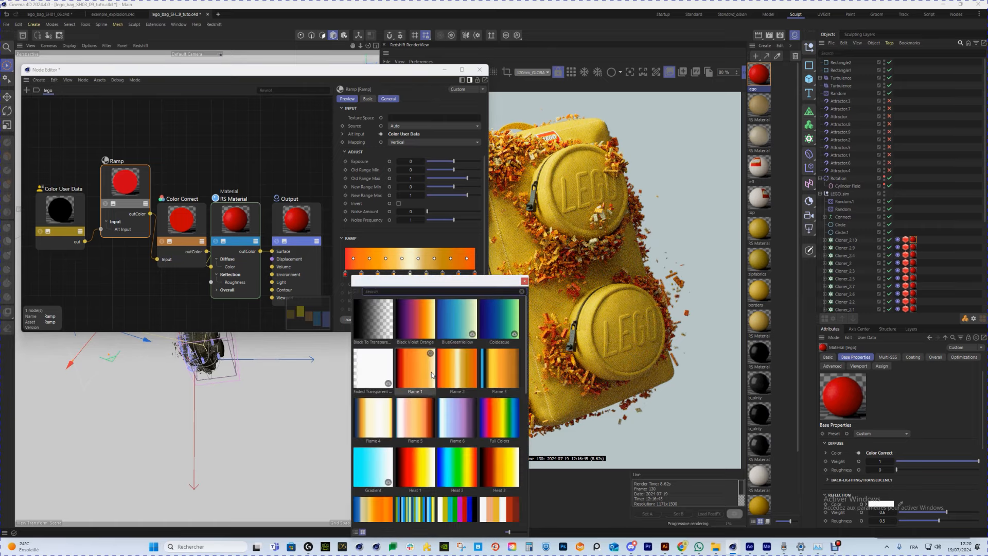
{"action": "left_click", "coordinate": [448, 412]}
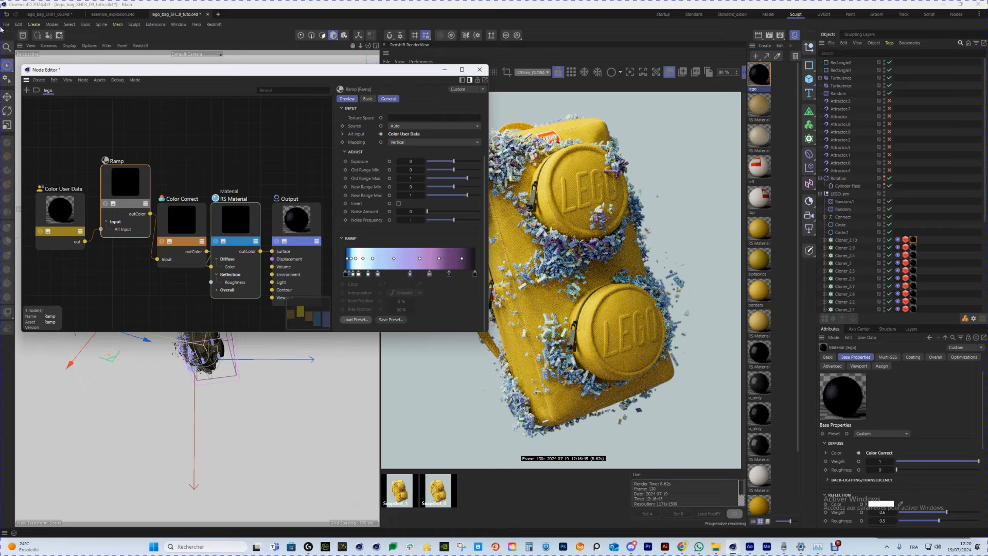
{"action": "left_click", "coordinate": [7, 14]}
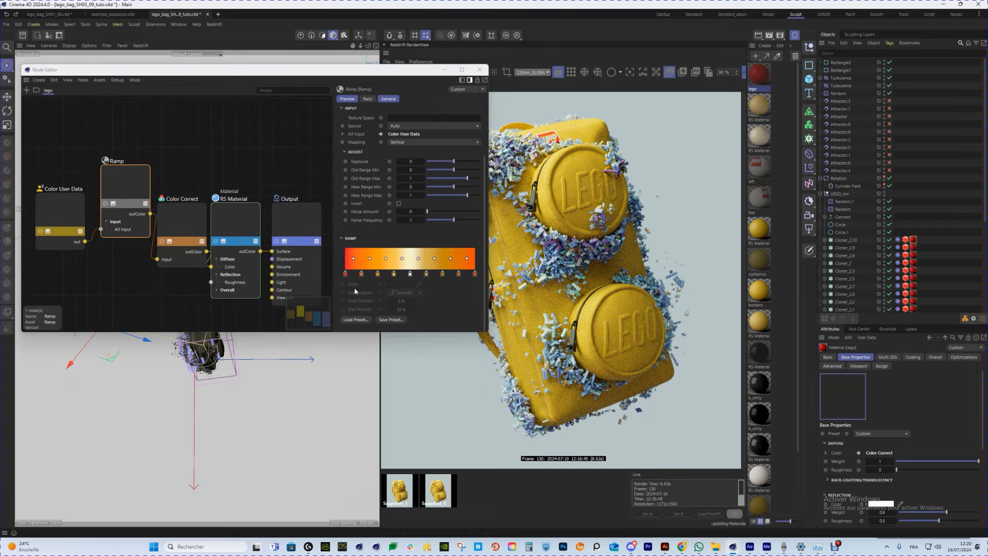
{"action": "key", "text": "ctrl+z"}
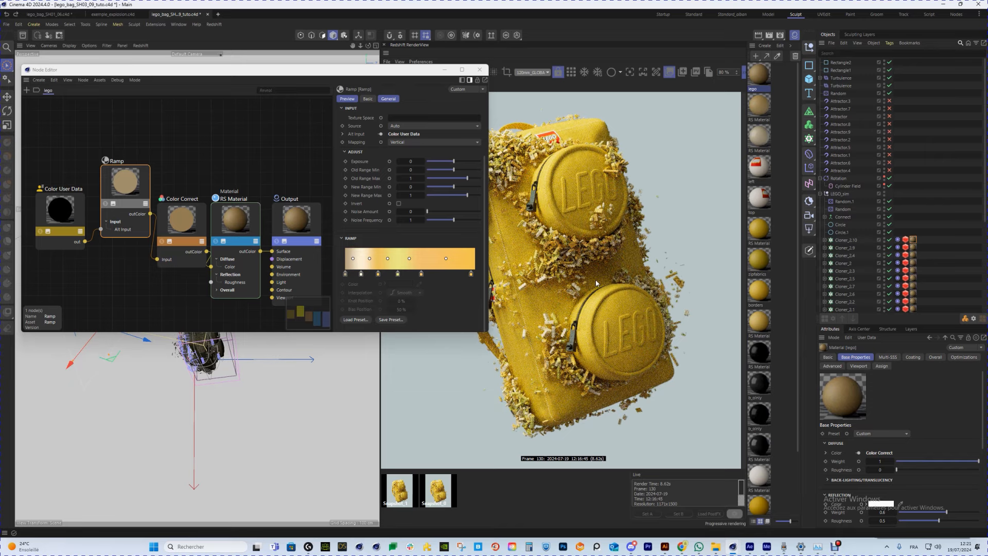
Review the brick colours in the render, select the Color Correct node and move it higher in the graph
{"action": "scroll", "coordinate": [550, 278], "scroll_direction": "up", "scroll_amount": 1}
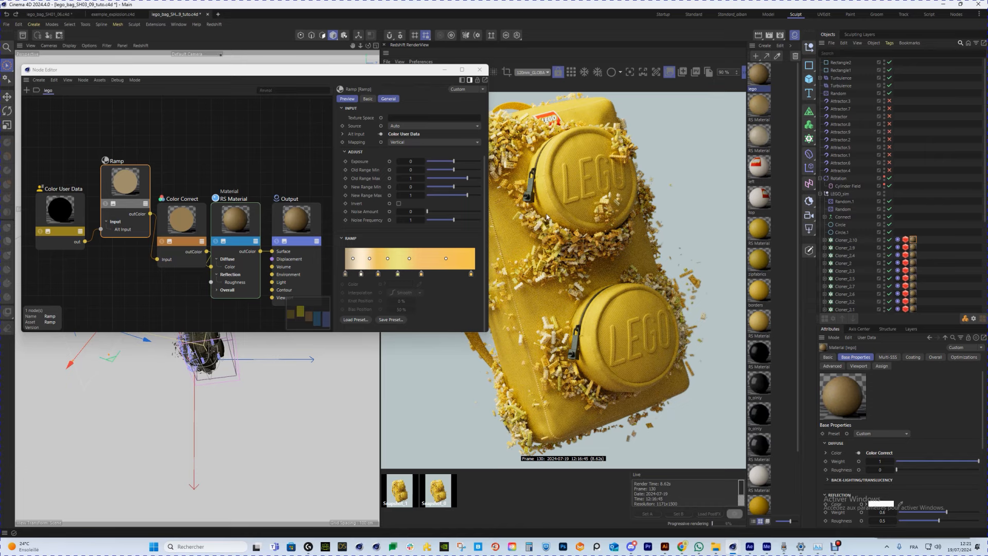
{"action": "scroll", "coordinate": [547, 216], "scroll_direction": "down", "scroll_amount": 2}
{"action": "scroll", "coordinate": [547, 216], "scroll_direction": "up", "scroll_amount": 1}
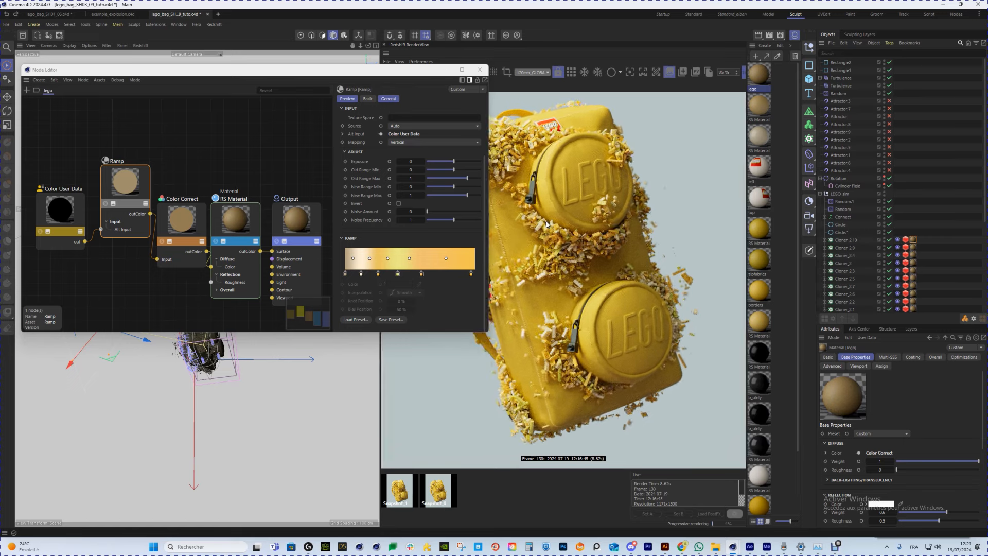
{"action": "left_click", "coordinate": [186, 221]}
{"action": "left_click_drag", "start_coordinate": [179, 215], "coordinate": [179, 154]}
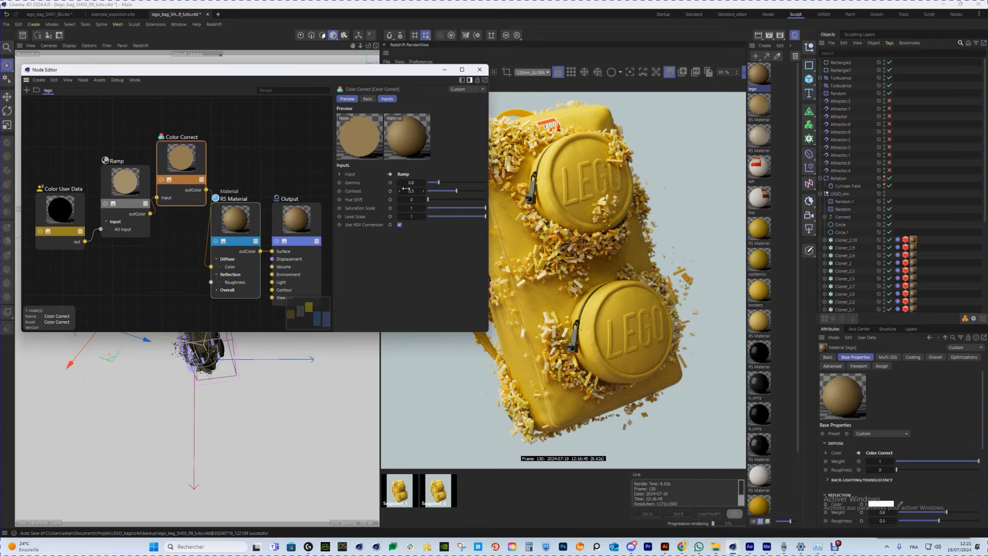
Show the RS Material's Multi-SSS settings and store a snapshot of the current render
{"action": "left_click", "coordinate": [234, 229]}
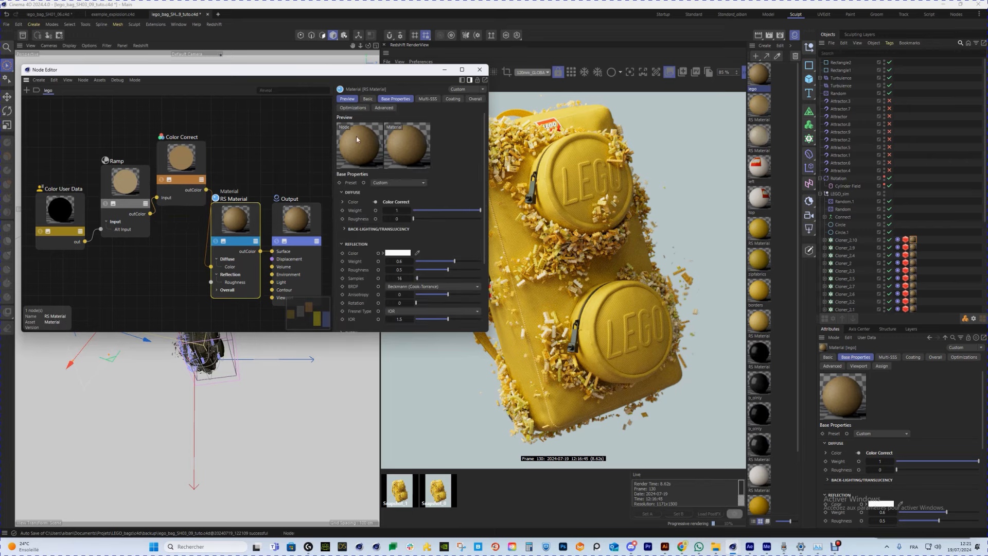
{"action": "left_click", "coordinate": [426, 99]}
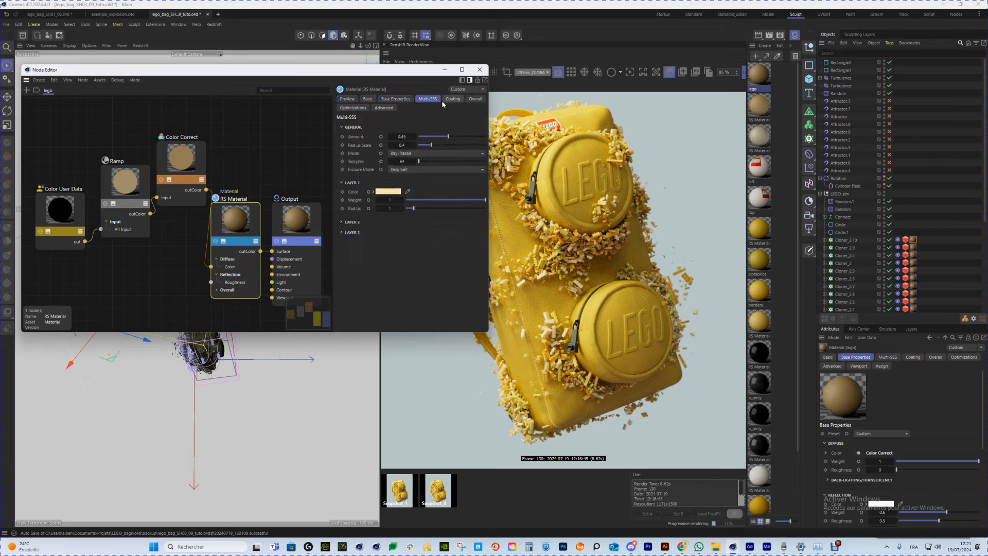
{"action": "left_click", "coordinate": [409, 485]}
{"action": "left_click", "coordinate": [496, 488]}
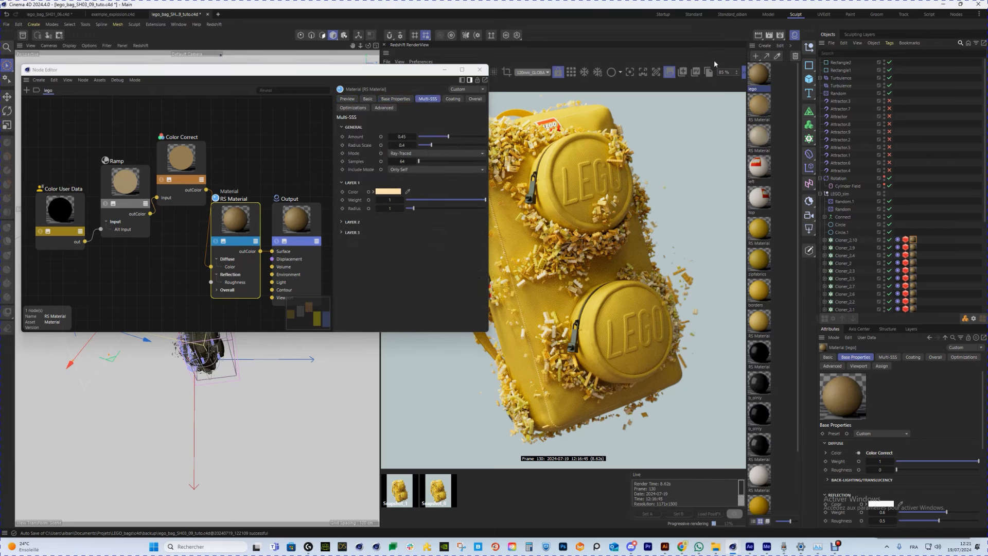
{"action": "left_click", "coordinate": [681, 73]}
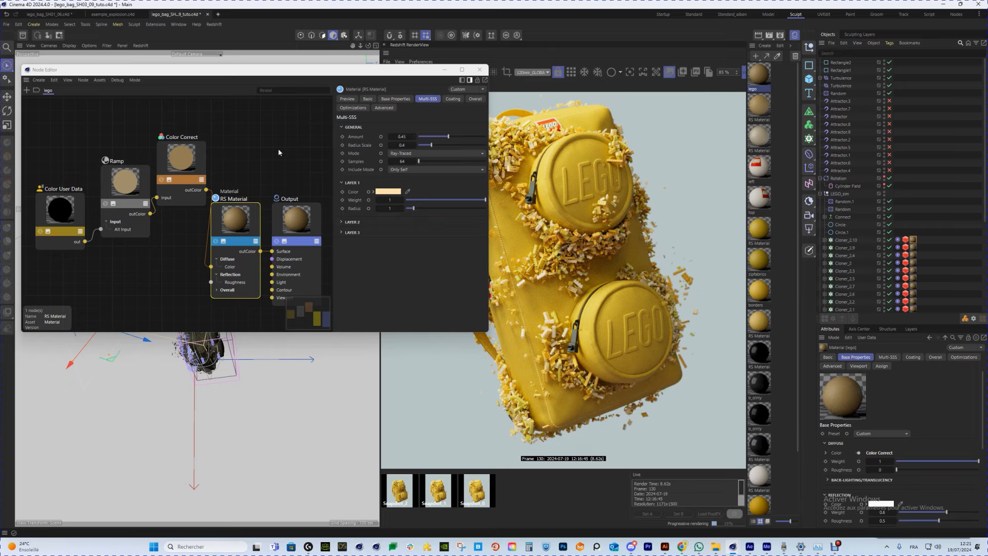
Try a Multi-SSS amount of 0 on the RS Material and check the bricks against the stored snapshot
{"action": "left_click", "coordinate": [402, 136]}
{"action": "type", "text": "0"}
{"action": "key", "text": "Return"}
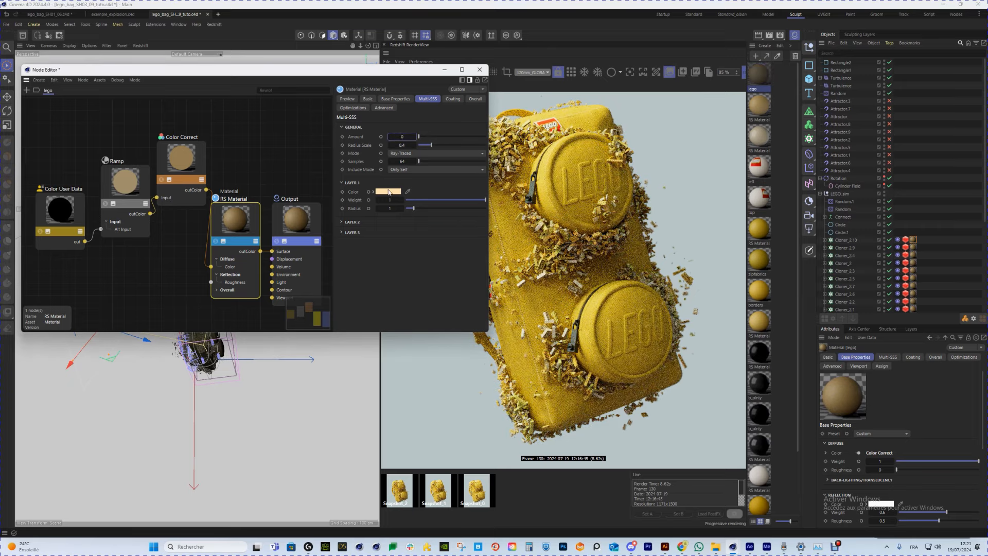
{"action": "left_click", "coordinate": [479, 487]}
{"action": "left_click", "coordinate": [411, 484]}
{"action": "left_click", "coordinate": [404, 484]}
{"action": "left_click", "coordinate": [404, 484]}
{"action": "scroll", "coordinate": [525, 271], "scroll_direction": "up", "scroll_amount": 4}
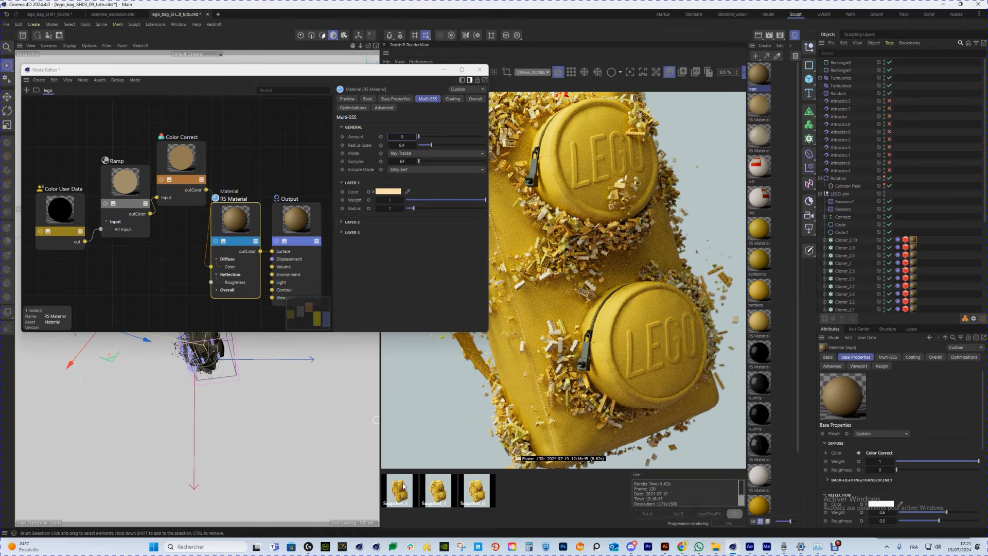
{"action": "scroll", "coordinate": [604, 242], "scroll_direction": "down", "scroll_amount": 3}
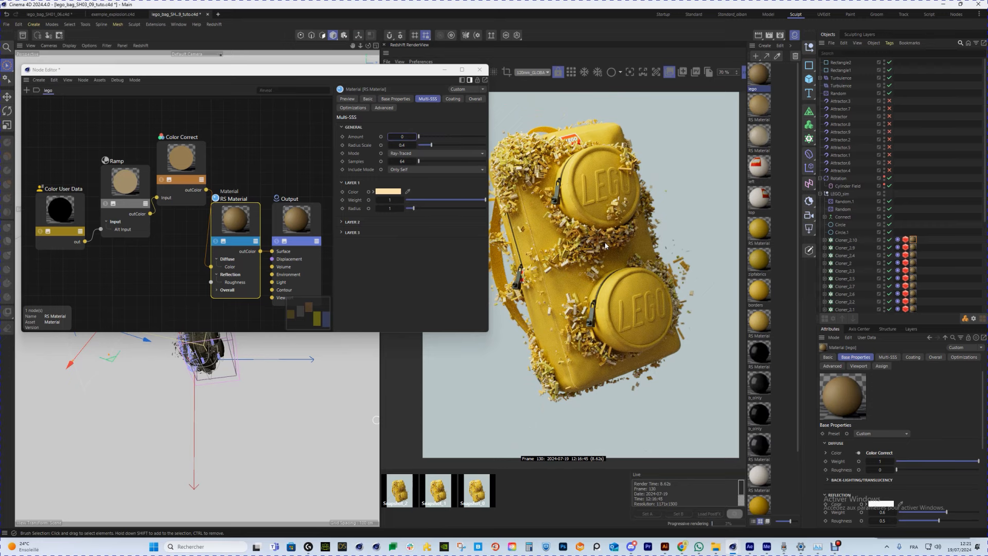
{"action": "scroll", "coordinate": [605, 241], "scroll_direction": "down", "scroll_amount": 1}
{"action": "scroll", "coordinate": [550, 273], "scroll_direction": "up", "scroll_amount": 1}
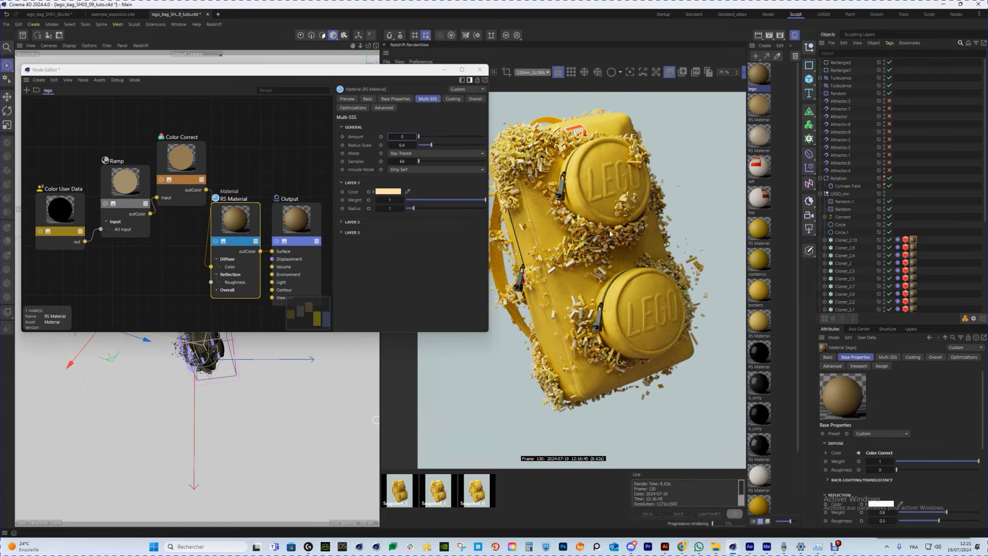
{"action": "scroll", "coordinate": [610, 233], "scroll_direction": "up", "scroll_amount": 1}
Switch between the snapshot and the live render once more, and undo the Multi-SSS amount change
{"action": "left_click", "coordinate": [406, 491]}
{"action": "left_click", "coordinate": [499, 489]}
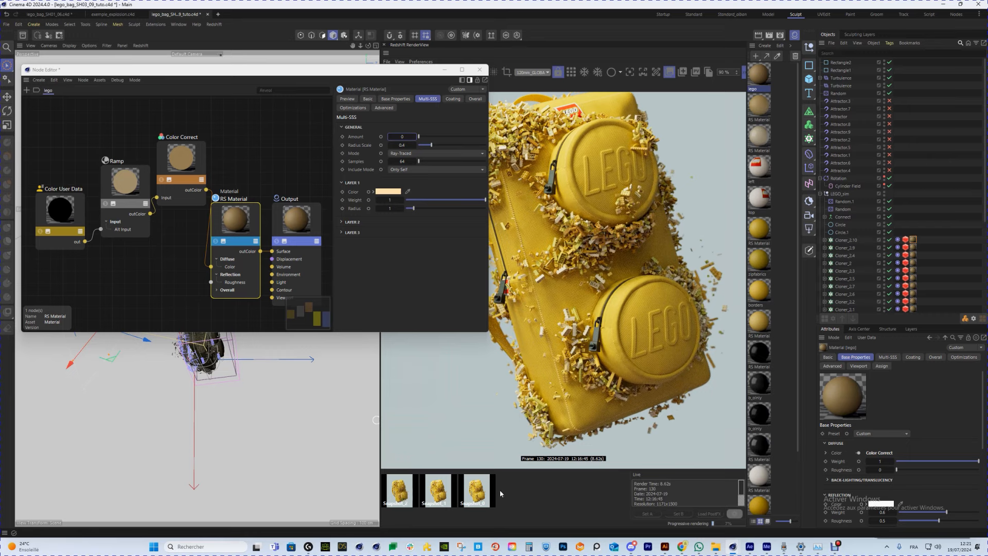
{"action": "left_click", "coordinate": [406, 492]}
{"action": "left_click", "coordinate": [547, 495]}
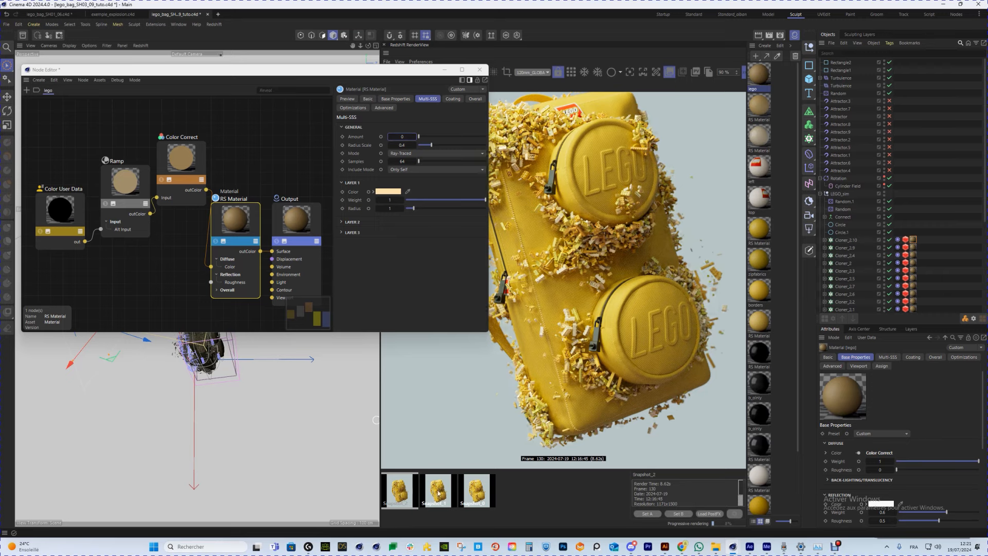
{"action": "scroll", "coordinate": [618, 238], "scroll_direction": "down", "scroll_amount": 2}
{"action": "scroll", "coordinate": [615, 238], "scroll_direction": "up", "scroll_amount": 1}
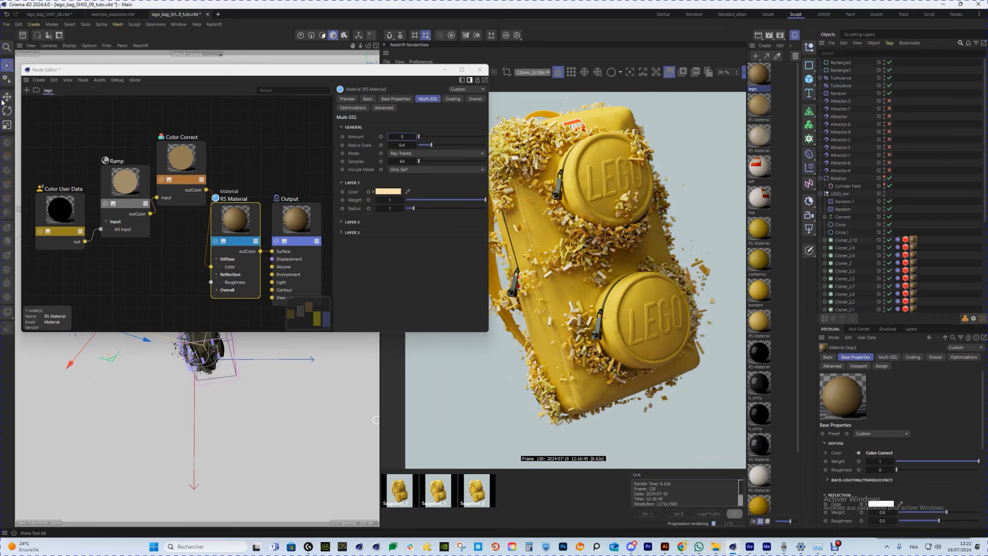
{"action": "left_click", "coordinate": [5, 12]}
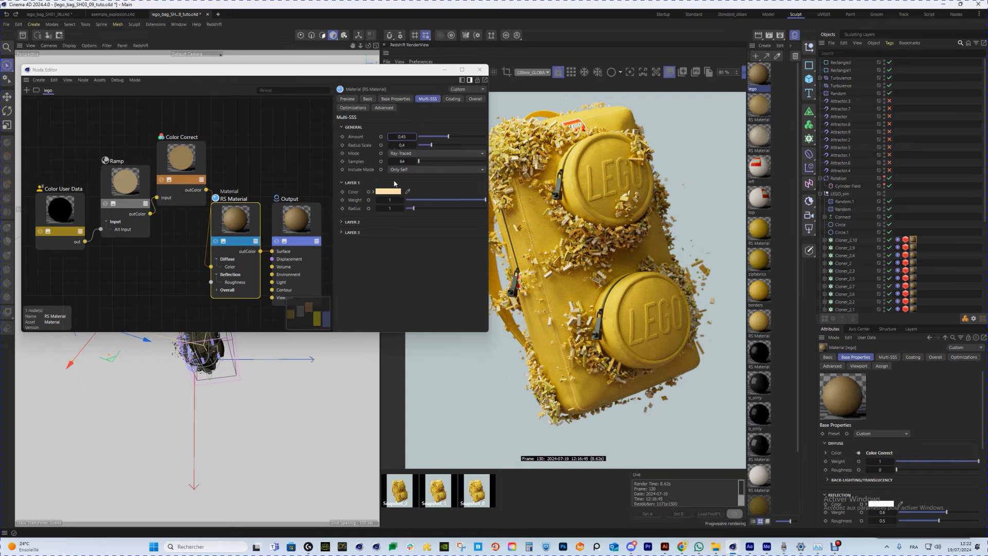
Examine the RS Material's reflection, refraction and sub-surface base properties
{"action": "left_click", "coordinate": [396, 98]}
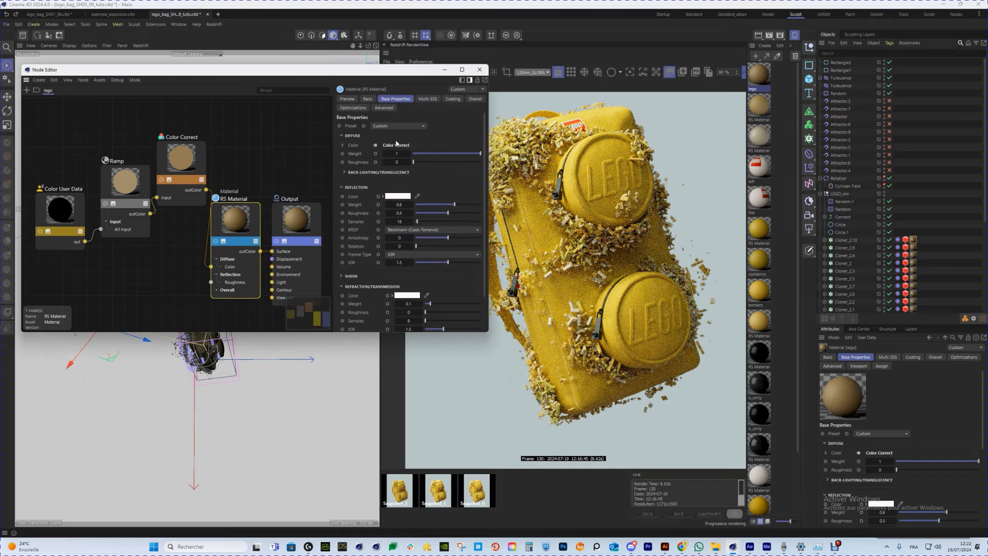
{"action": "scroll", "coordinate": [391, 204], "scroll_direction": "down", "scroll_amount": 2}
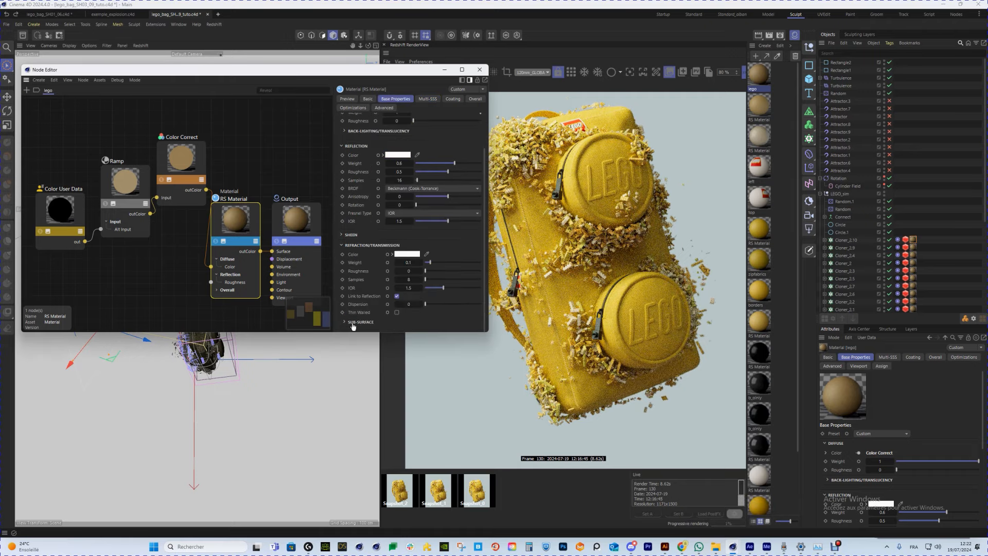
{"action": "scroll", "coordinate": [344, 327], "scroll_direction": "down", "scroll_amount": 3}
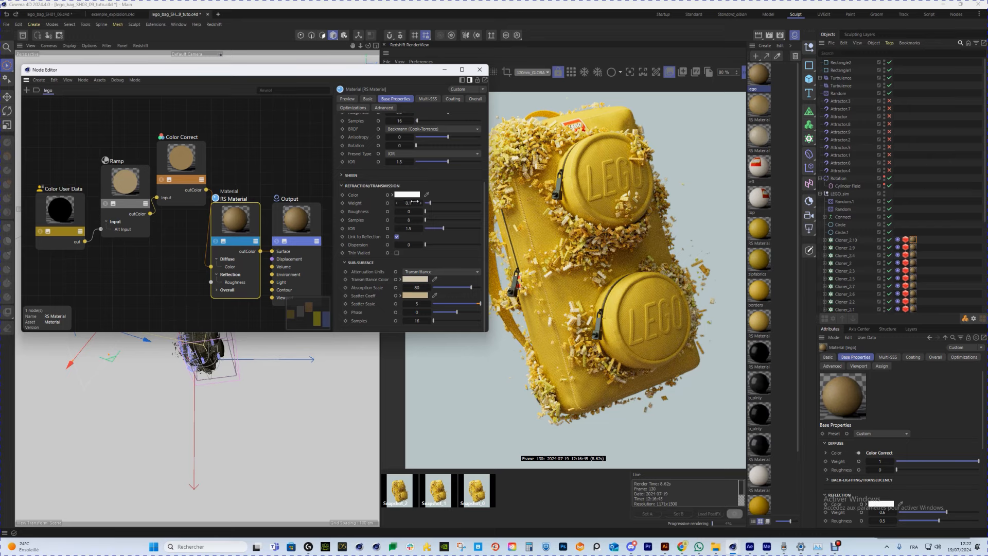
{"action": "scroll", "coordinate": [413, 218], "scroll_direction": "up", "scroll_amount": 4}
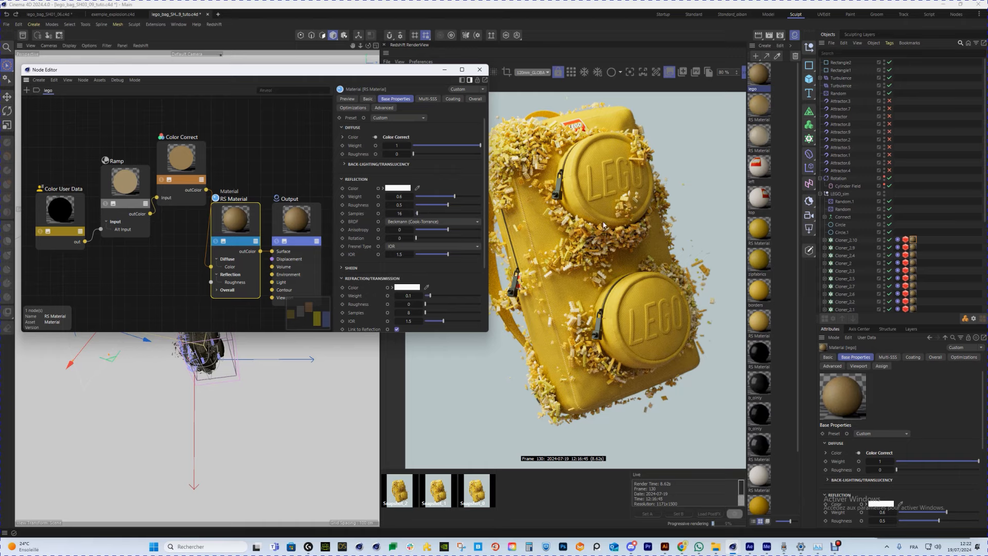
{"action": "scroll", "coordinate": [603, 224], "scroll_direction": "up", "scroll_amount": 2}
{"action": "scroll", "coordinate": [568, 236], "scroll_direction": "down", "scroll_amount": 2}
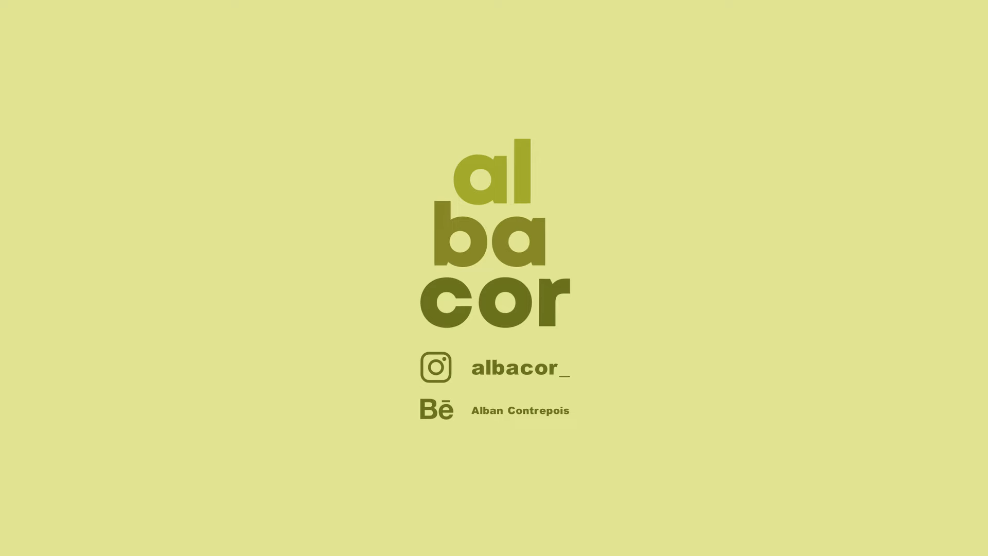